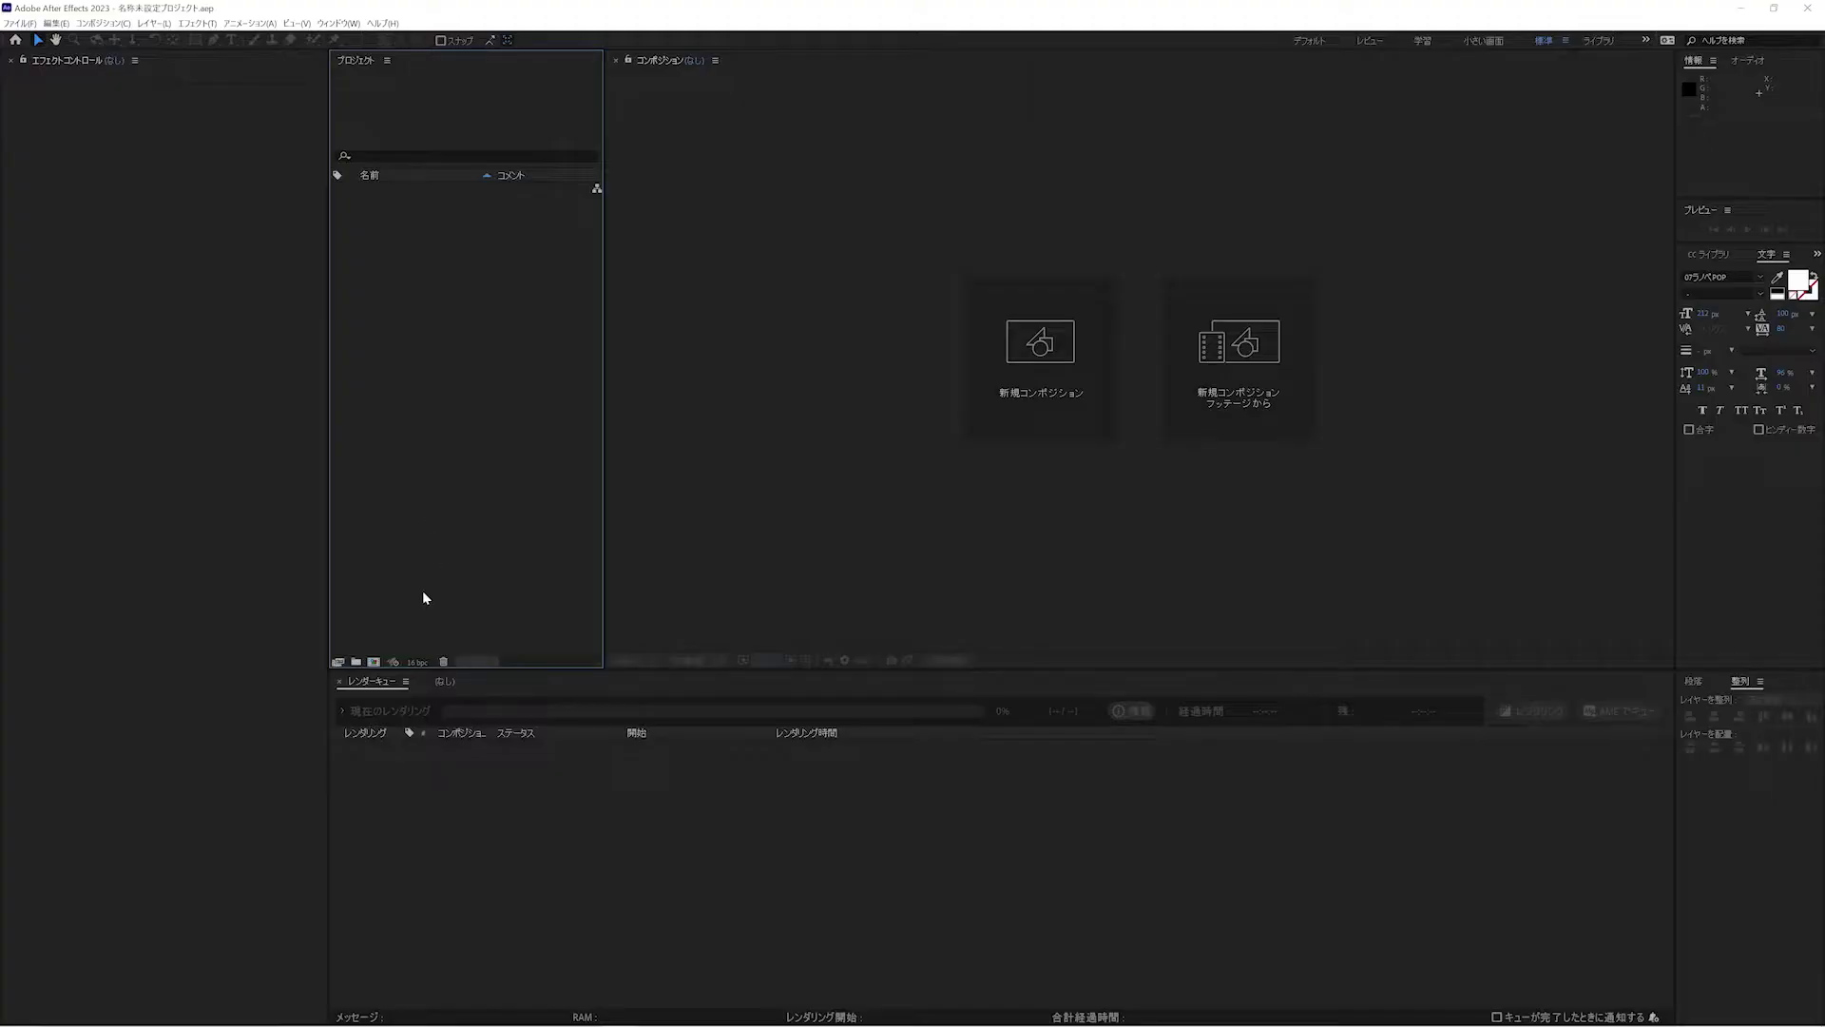
- Create a 1920×1080 composition named syuucyuusen
left_click(374, 662)
left_click(623, 379)
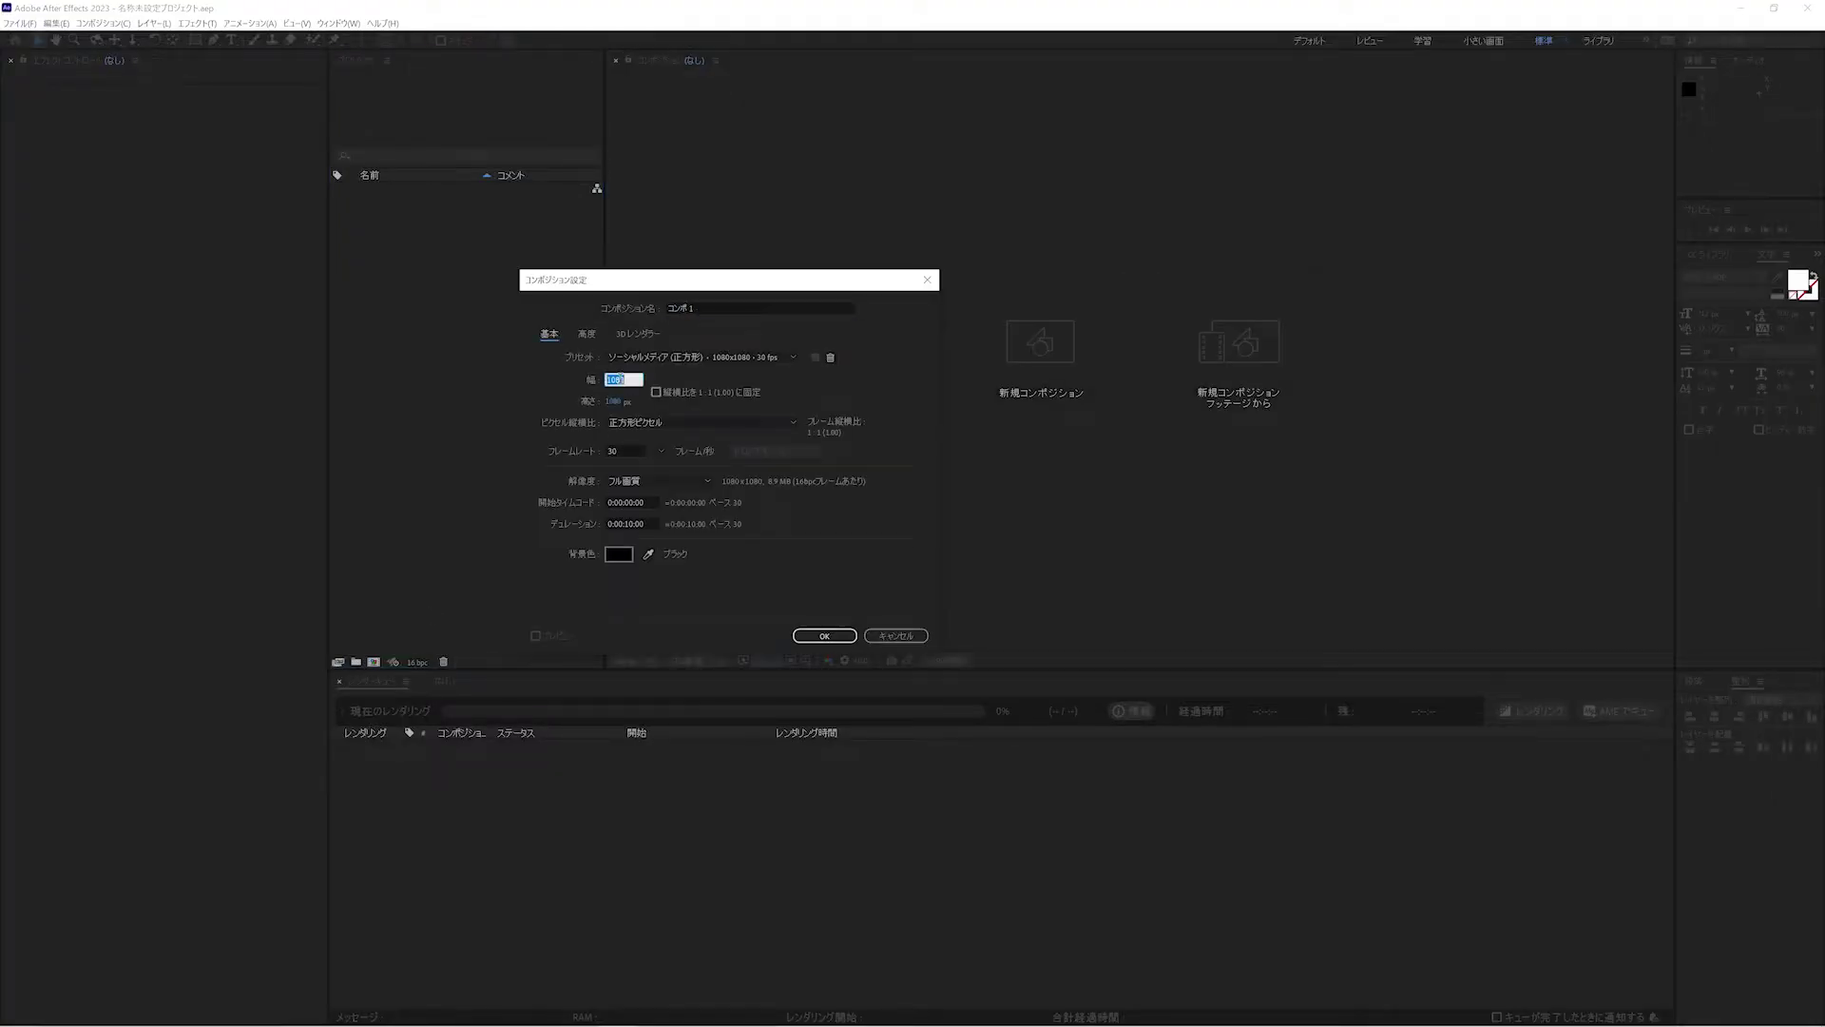
type("1920")
key("Return")
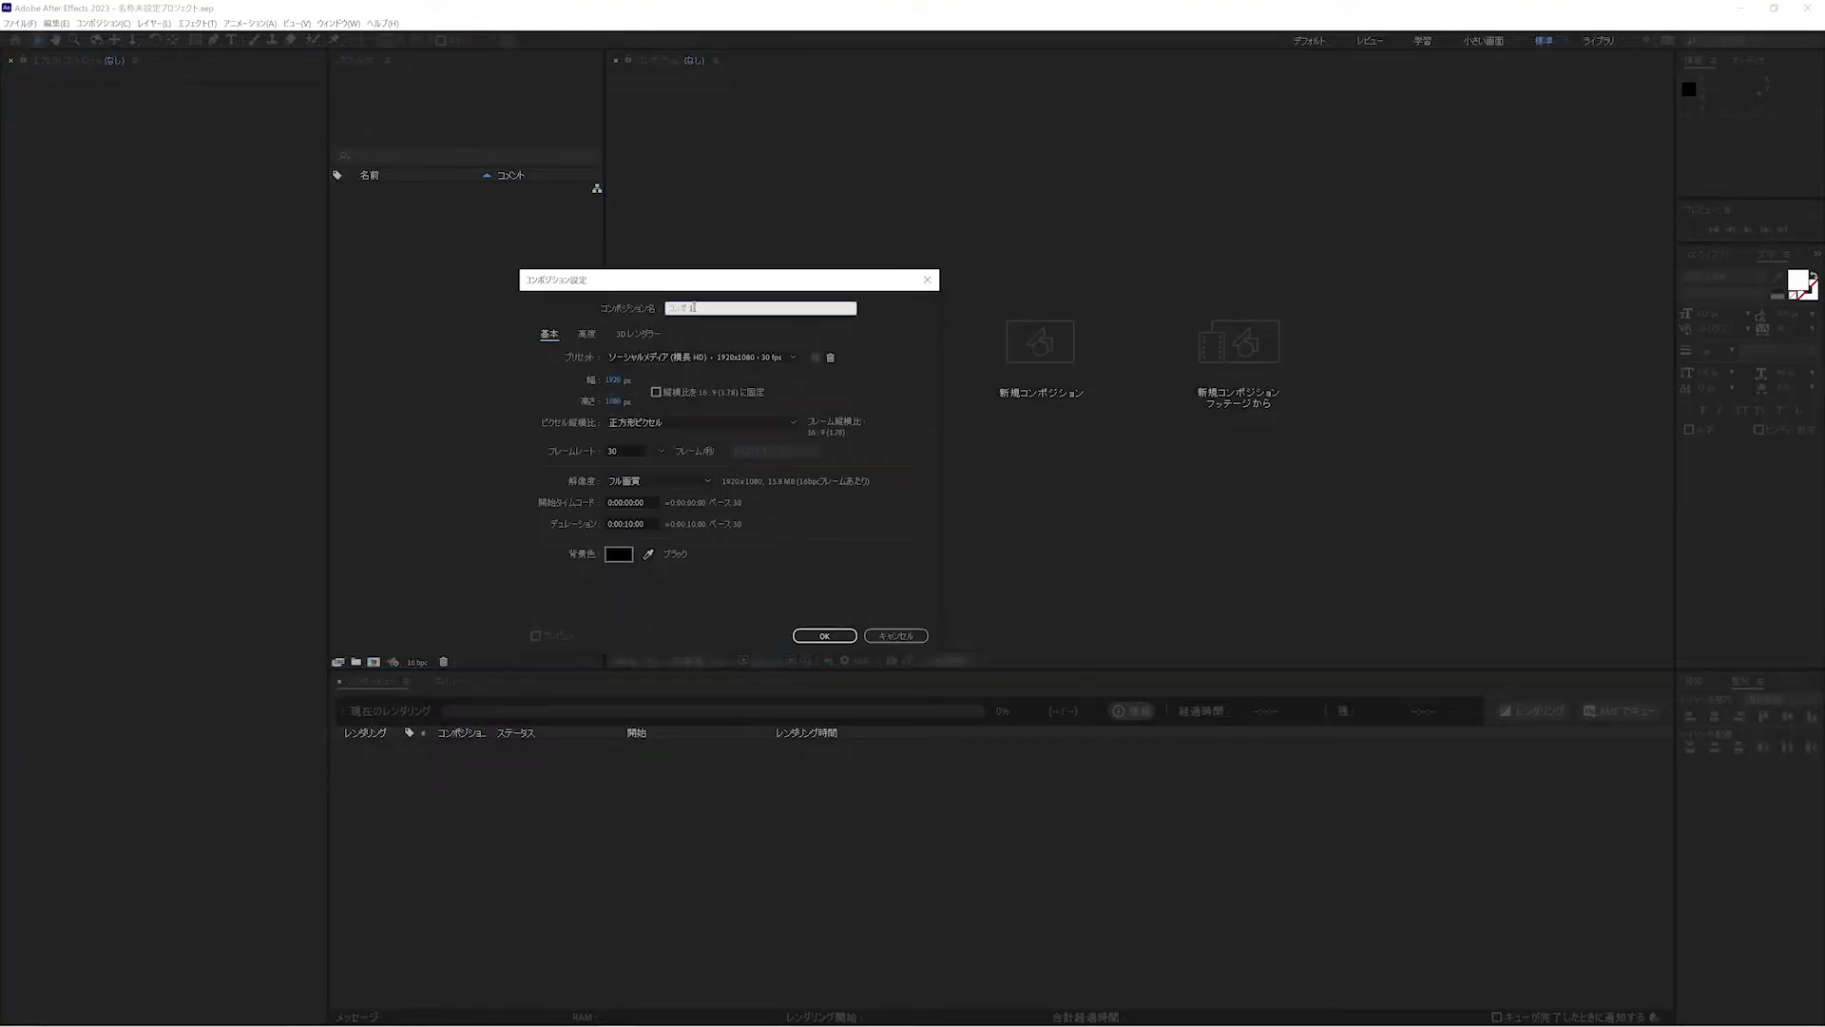
type("syui")
key("Return")
- Add a full-frame black solid layer and rename it noise
key("ctrl+y")
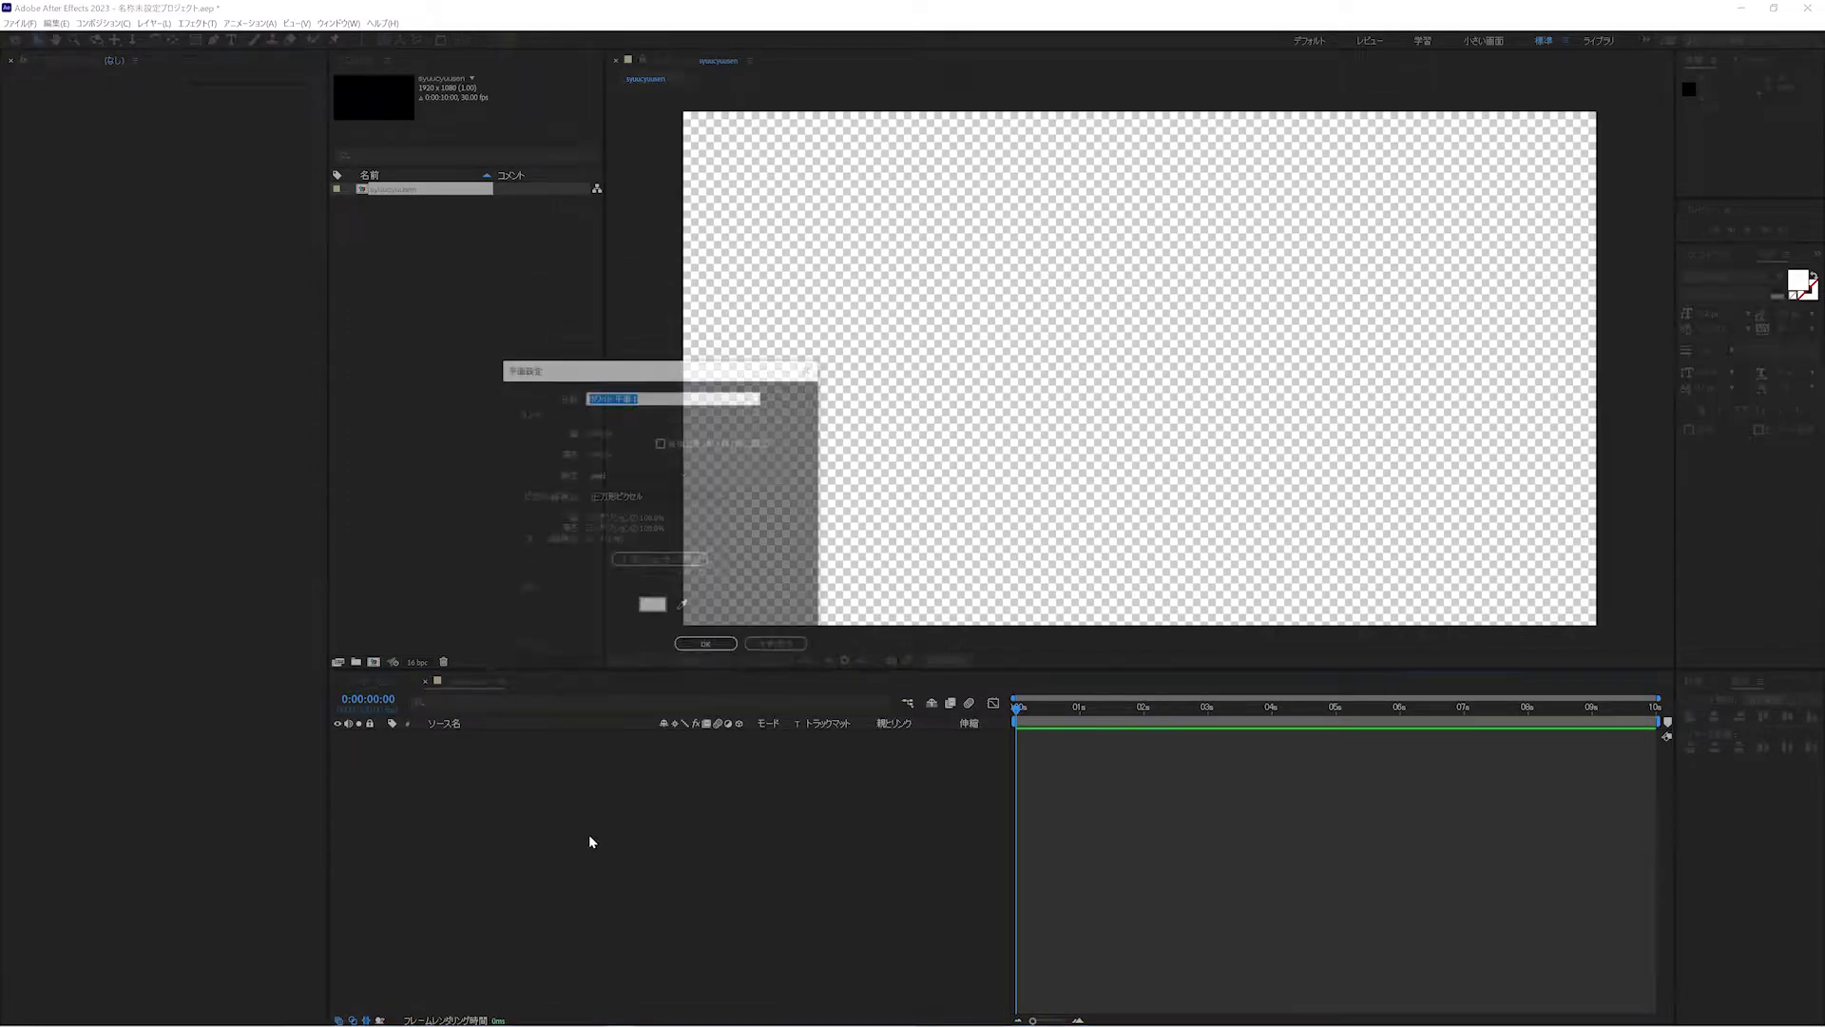
left_click(654, 608)
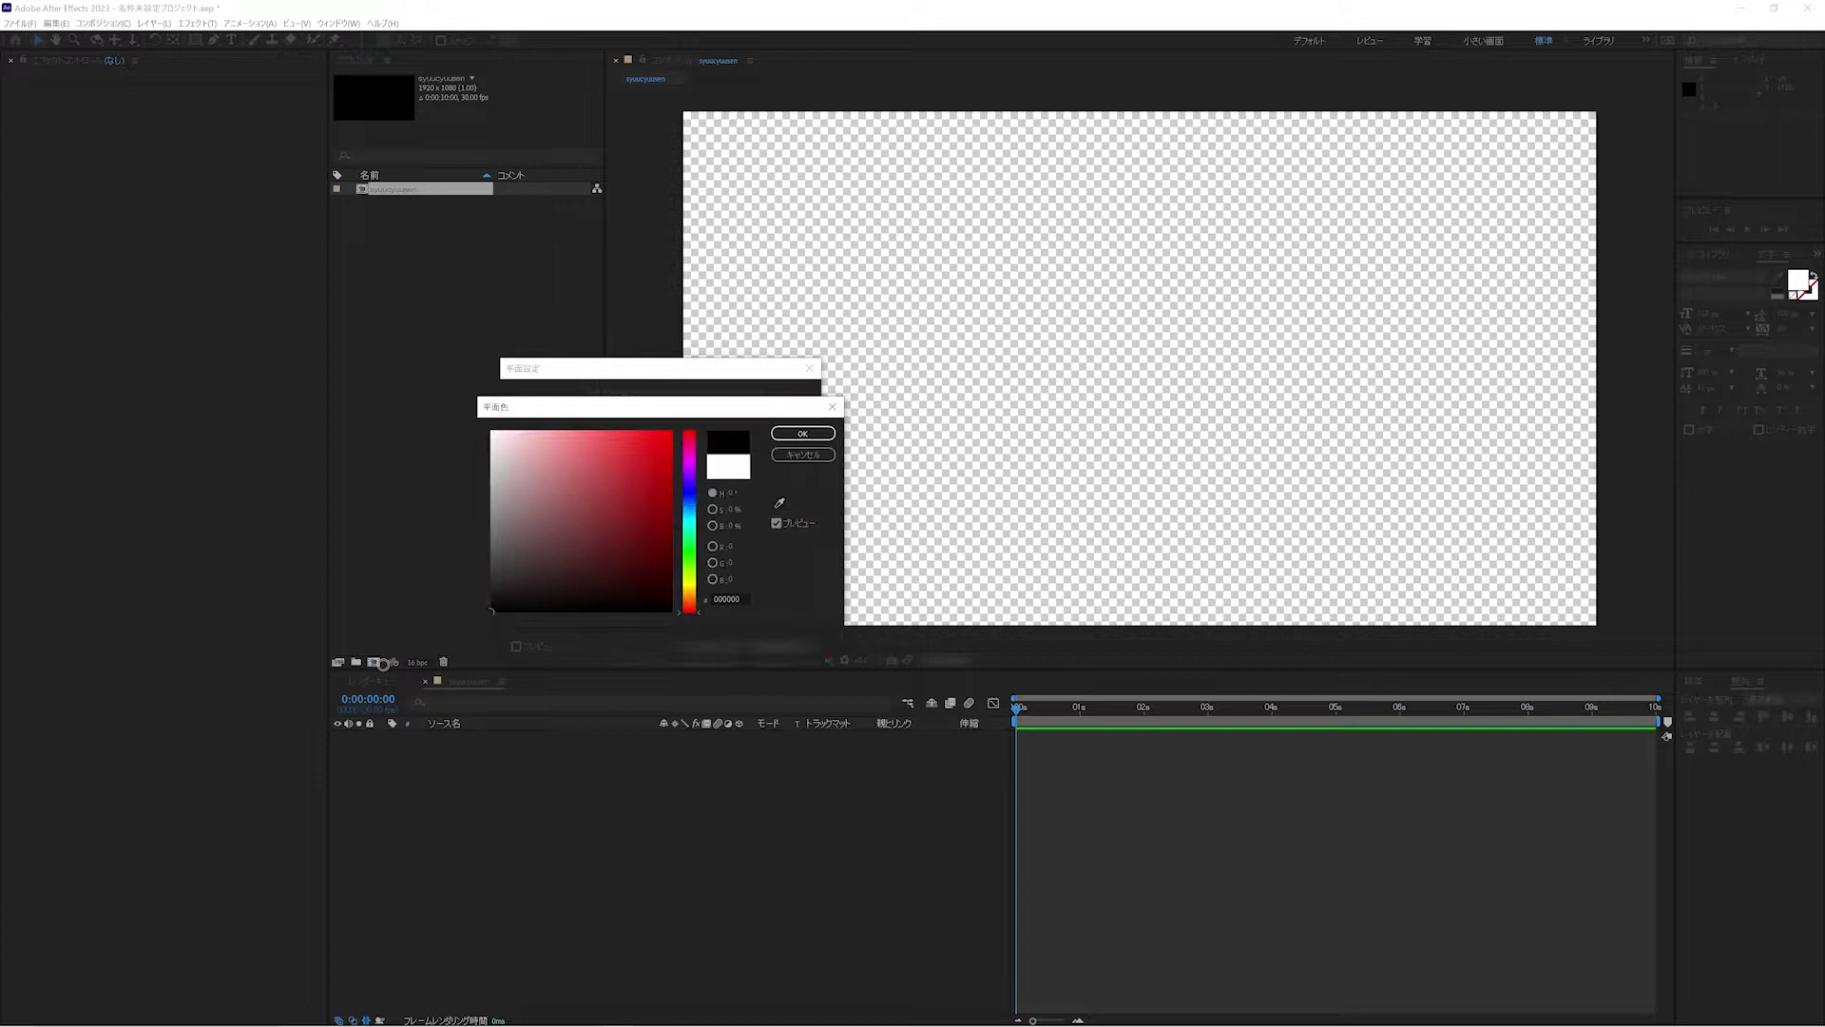
left_click(802, 434)
key("Return")
left_click(466, 737)
key("Return")
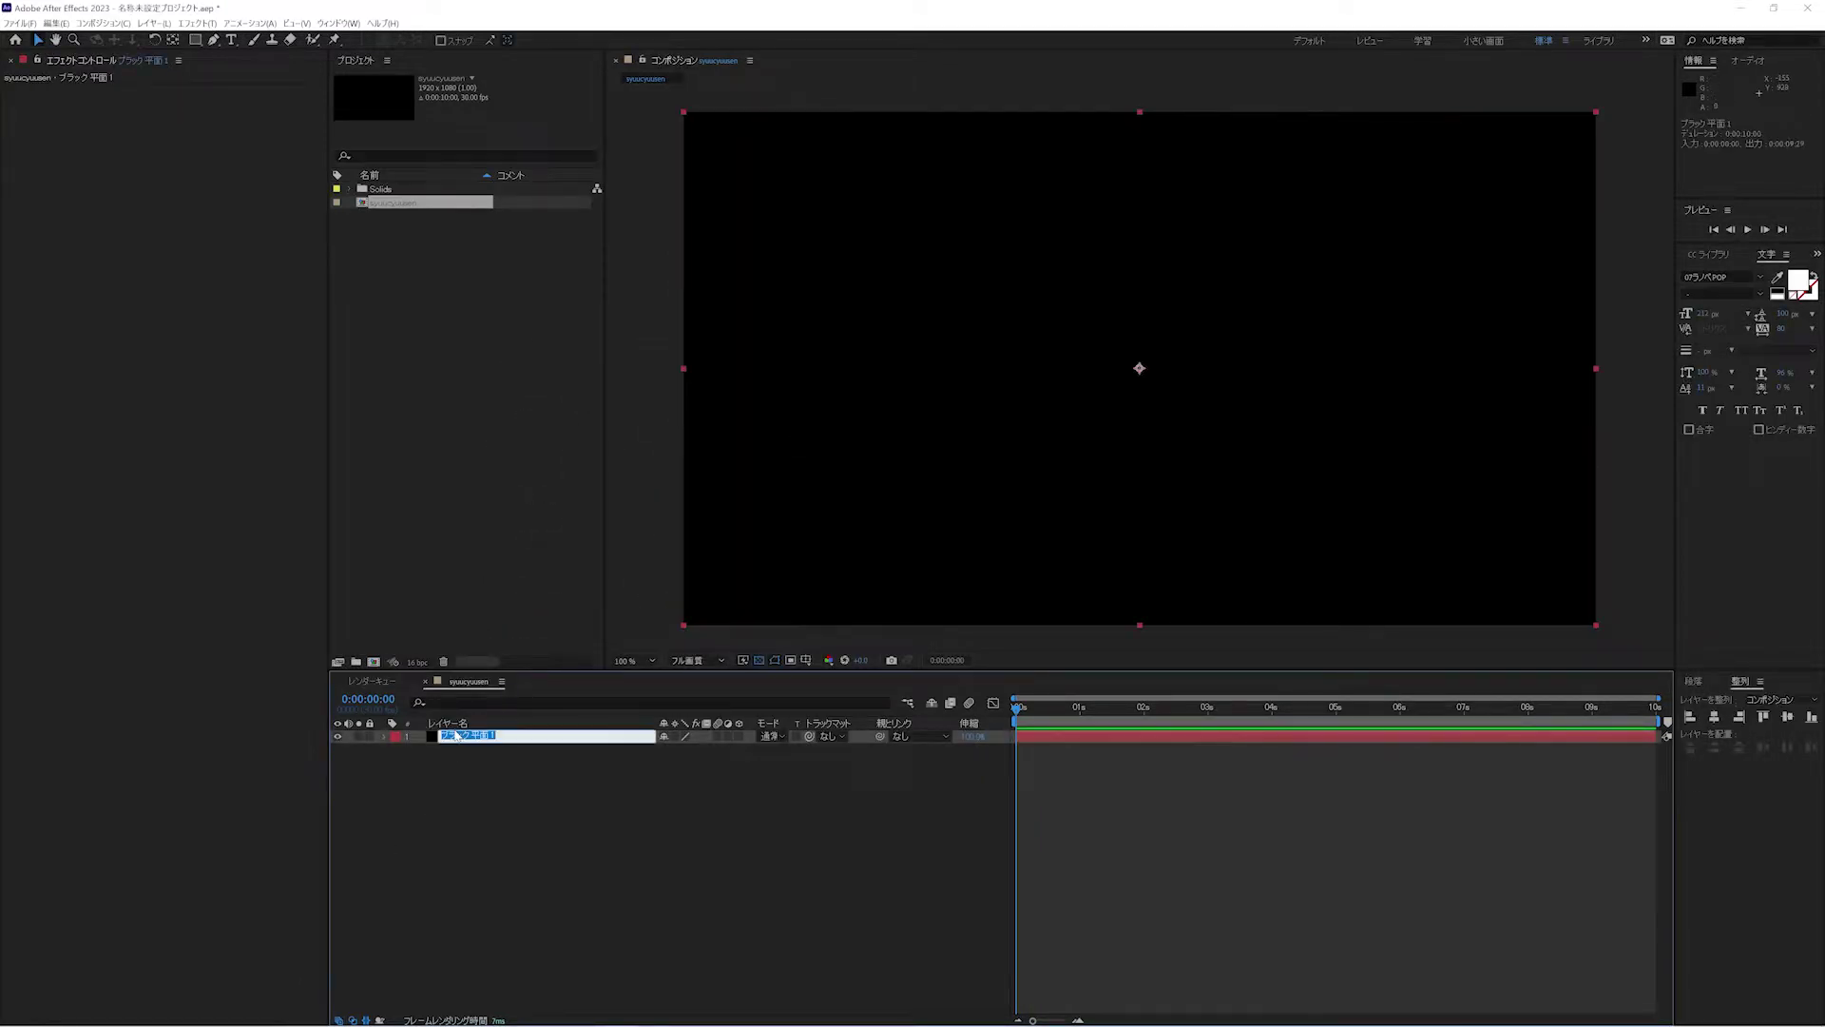
type("red")
key("Return")
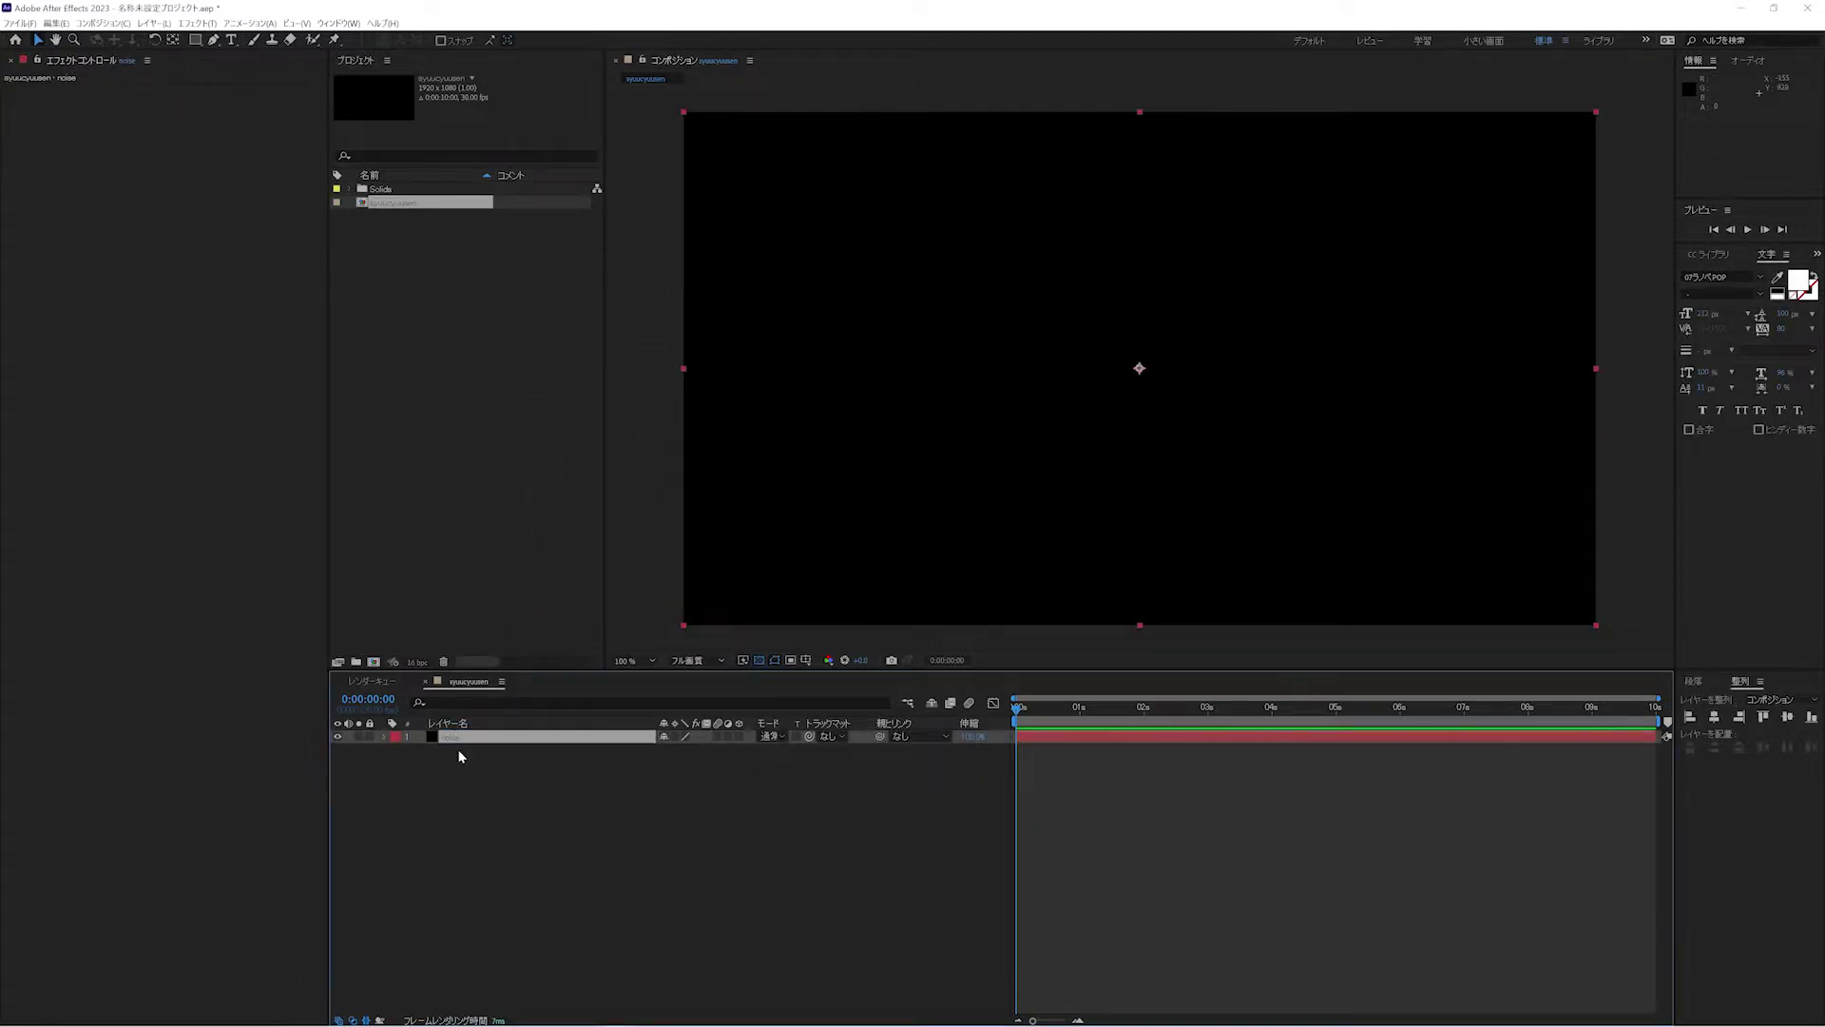
left_click(197, 23)
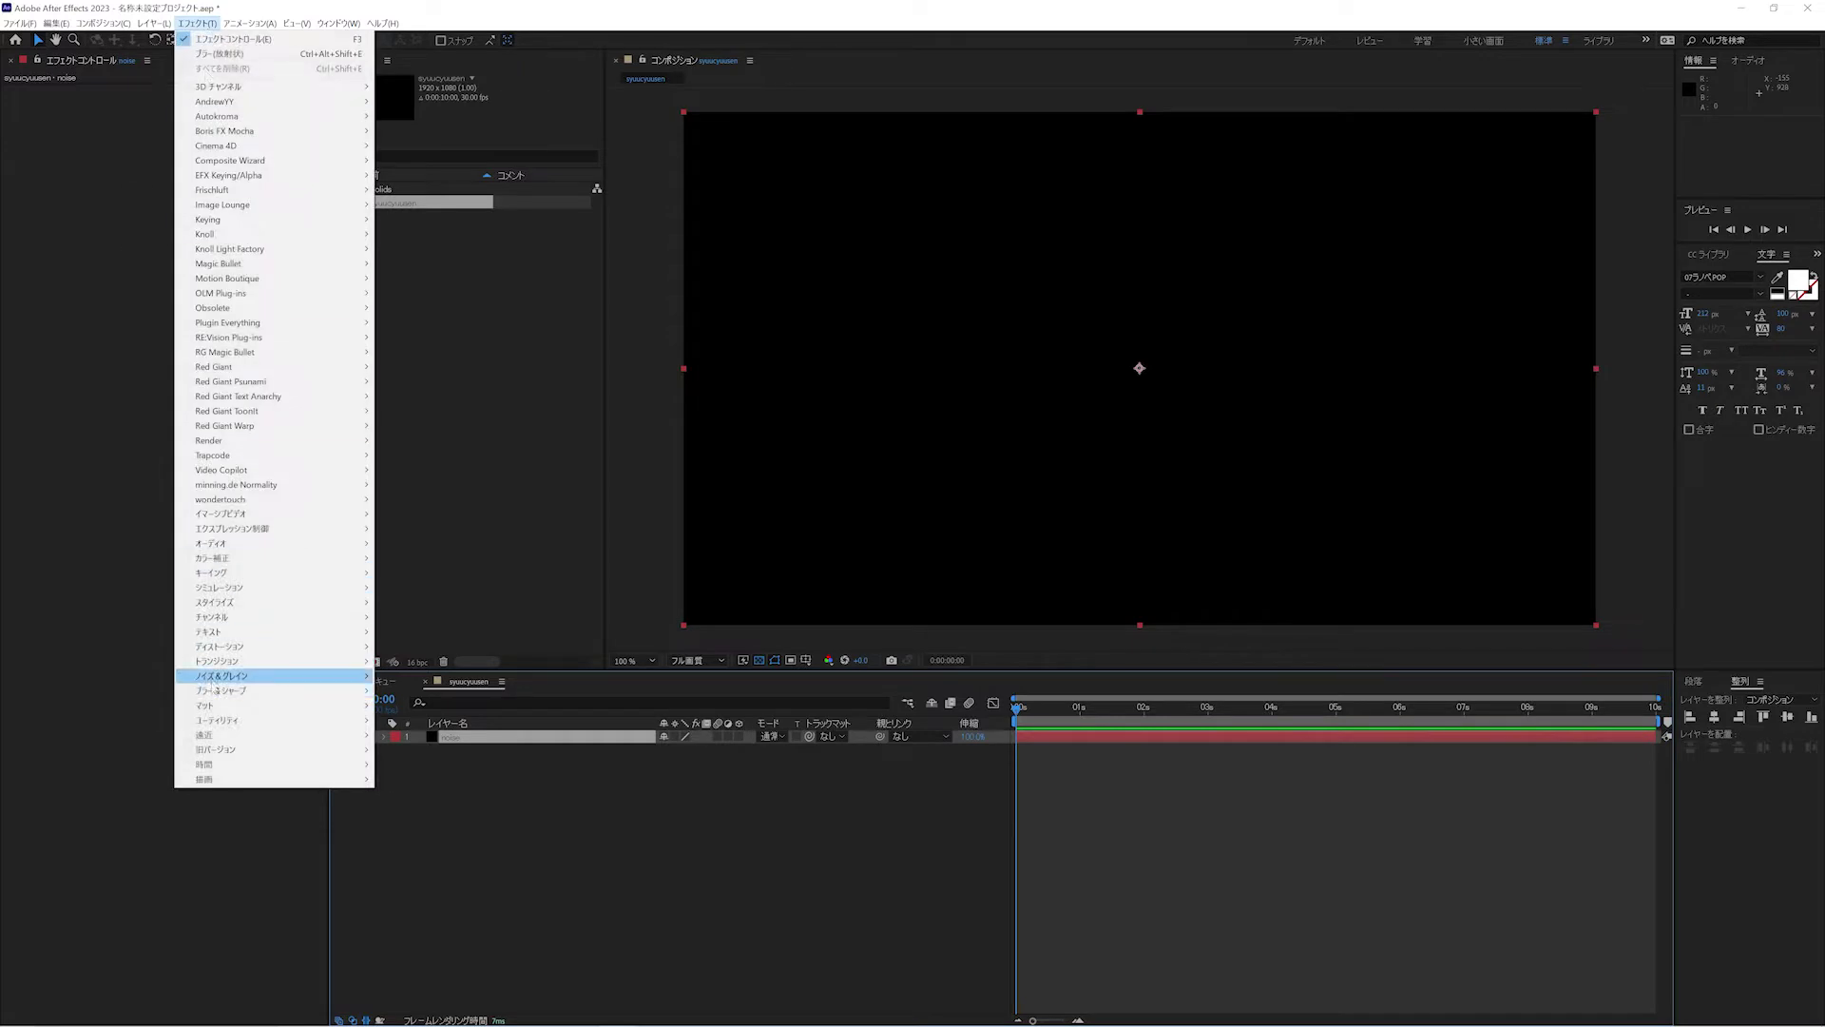
- Apply Fractal Noise to the noise layer with contrast 300 and brightness -50
mouse_move(213, 685)
left_click(425, 810)
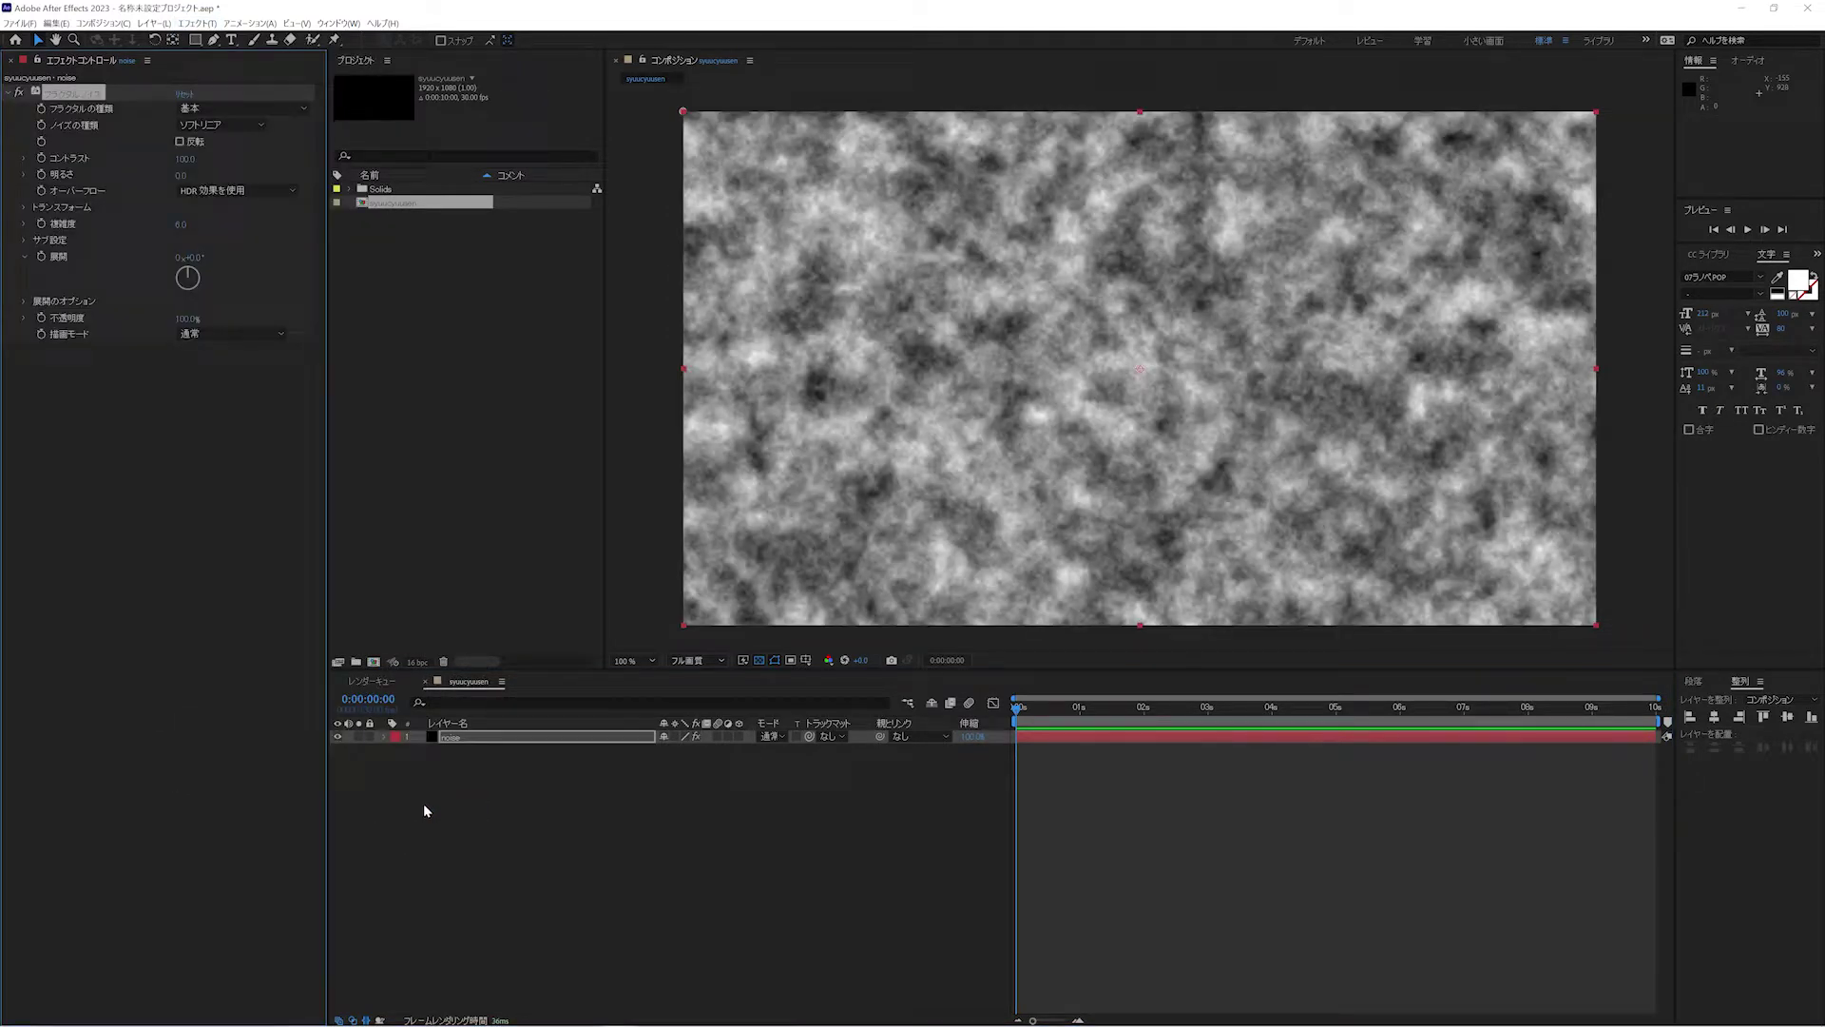
left_click(186, 158)
key("Tab")
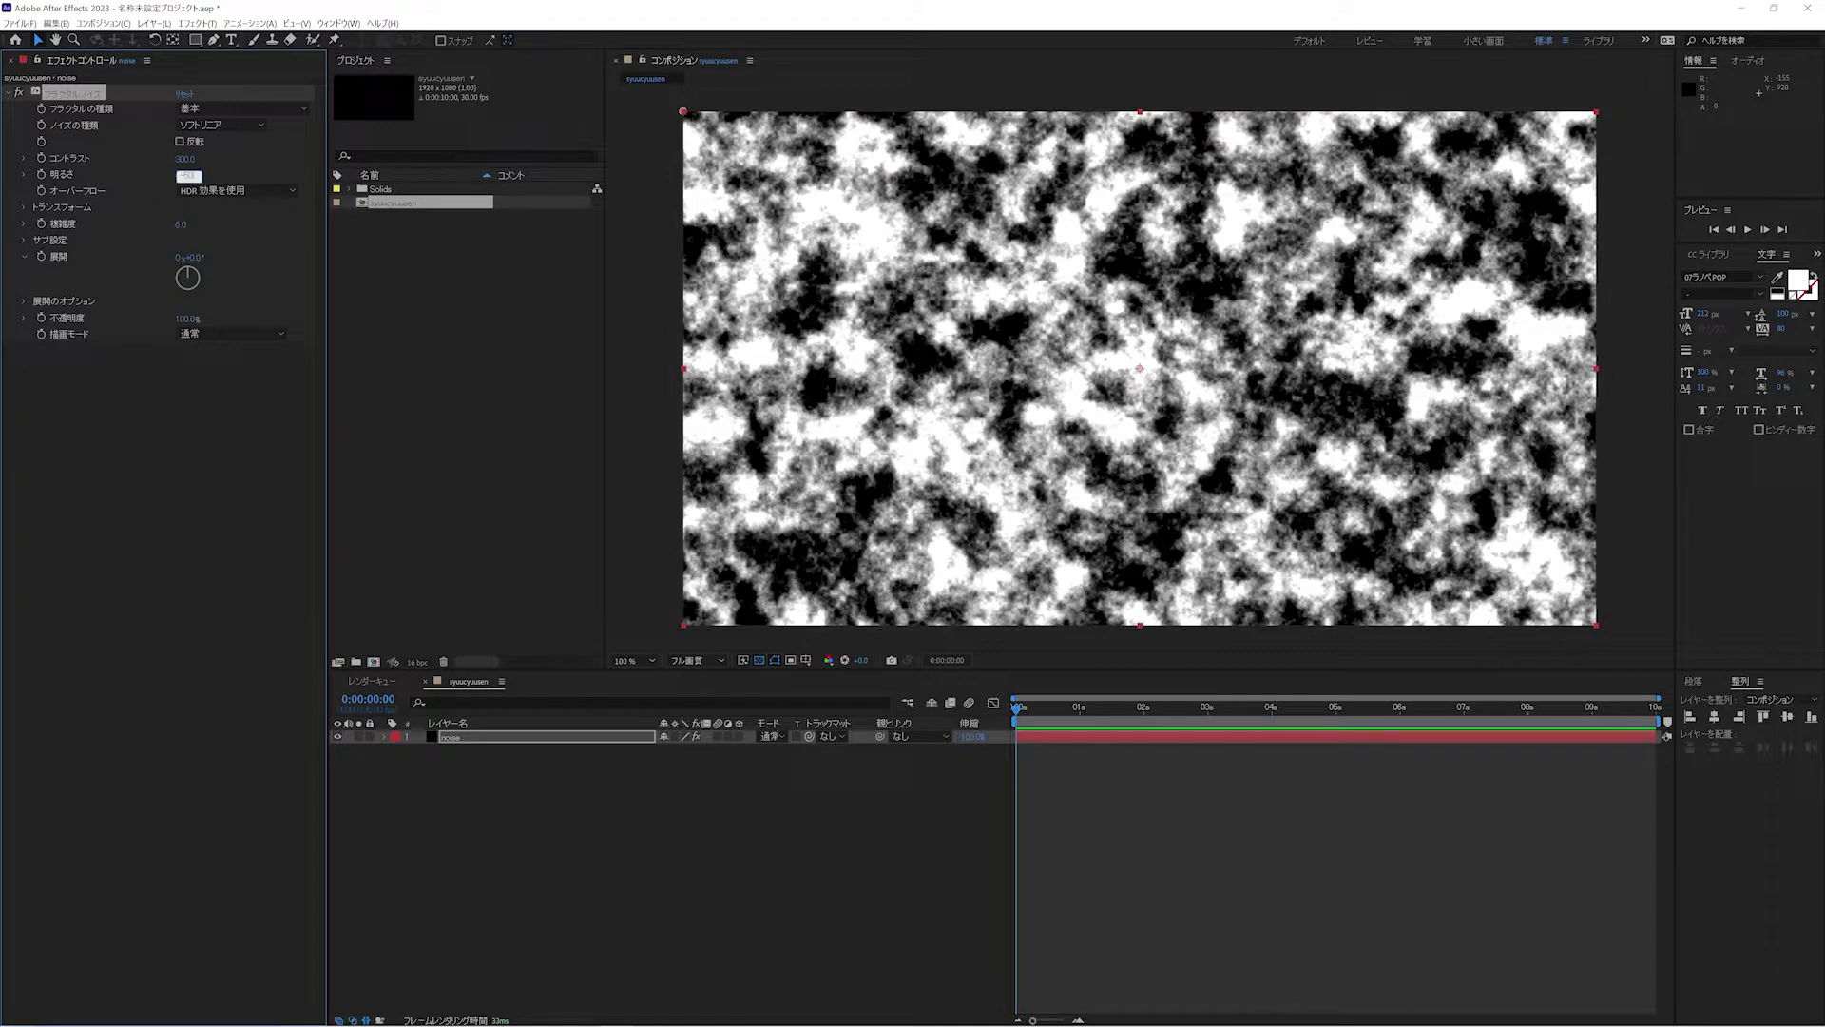
key("Return")
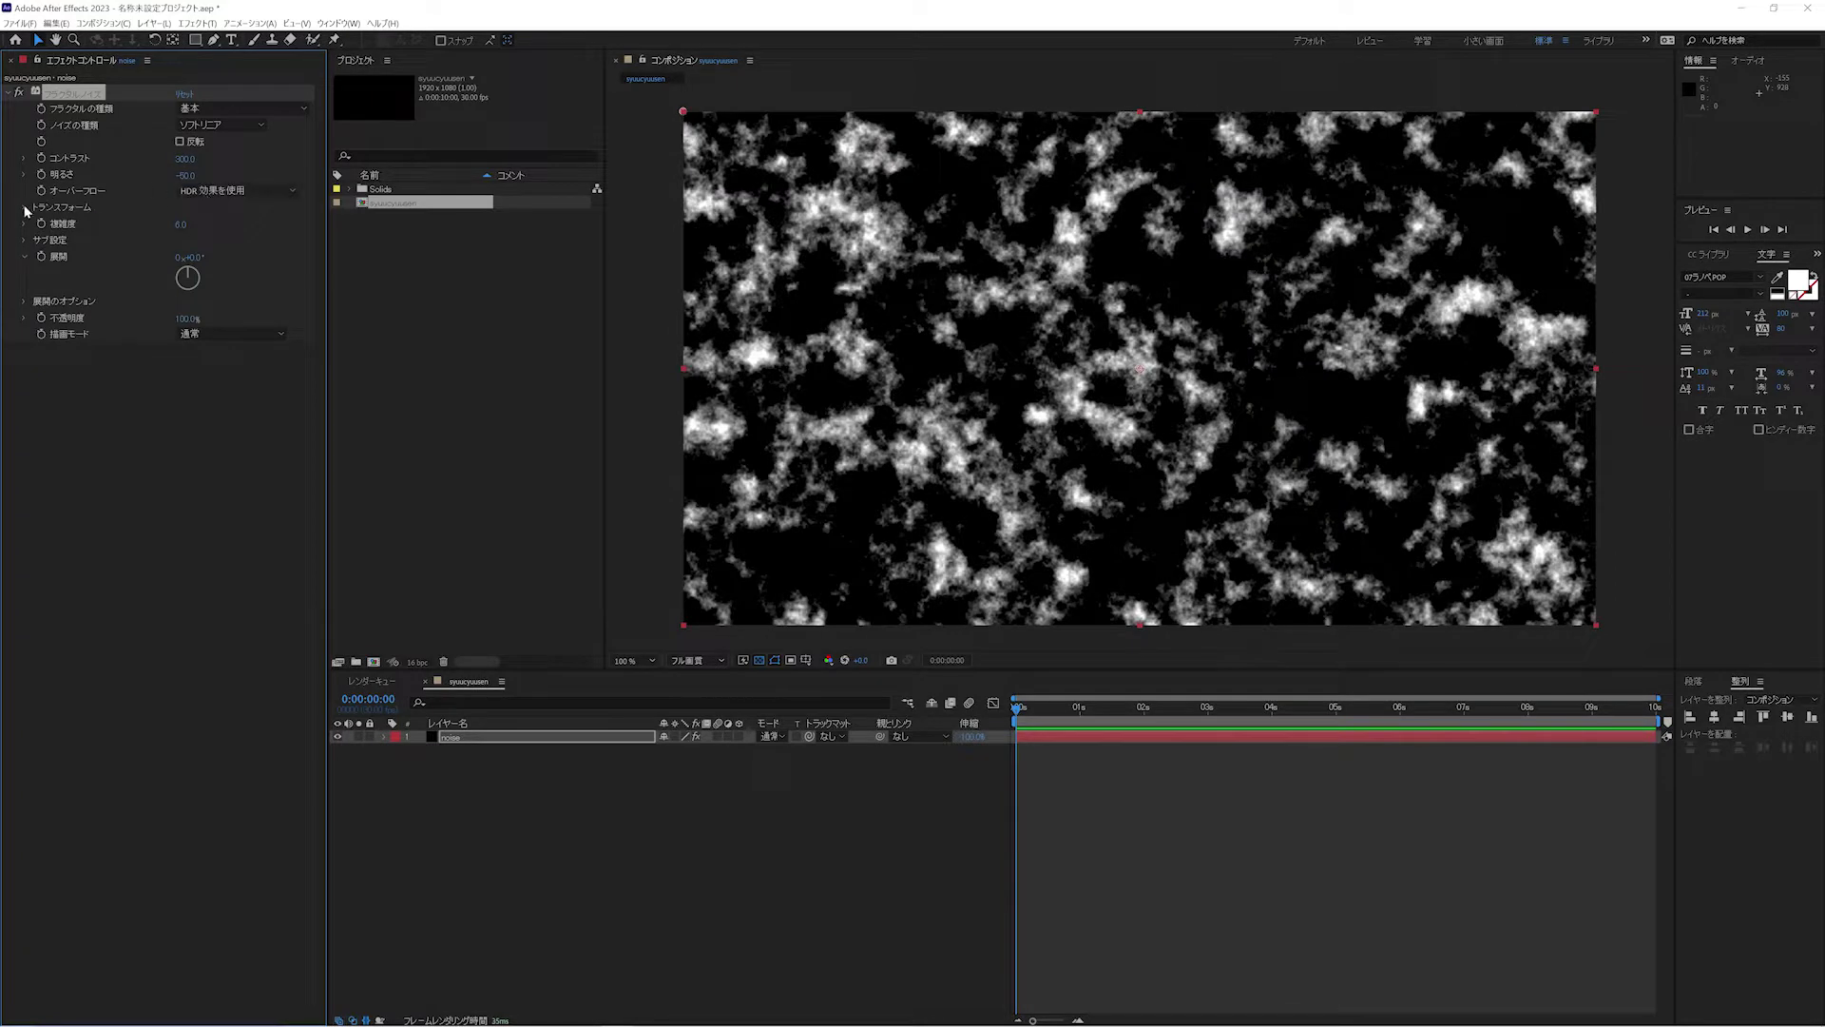
- Stretch the noise into vertical streaks (scale 18 × 2400, non-uniform) and add an adjustment layer
left_click(24, 208)
left_click(180, 240)
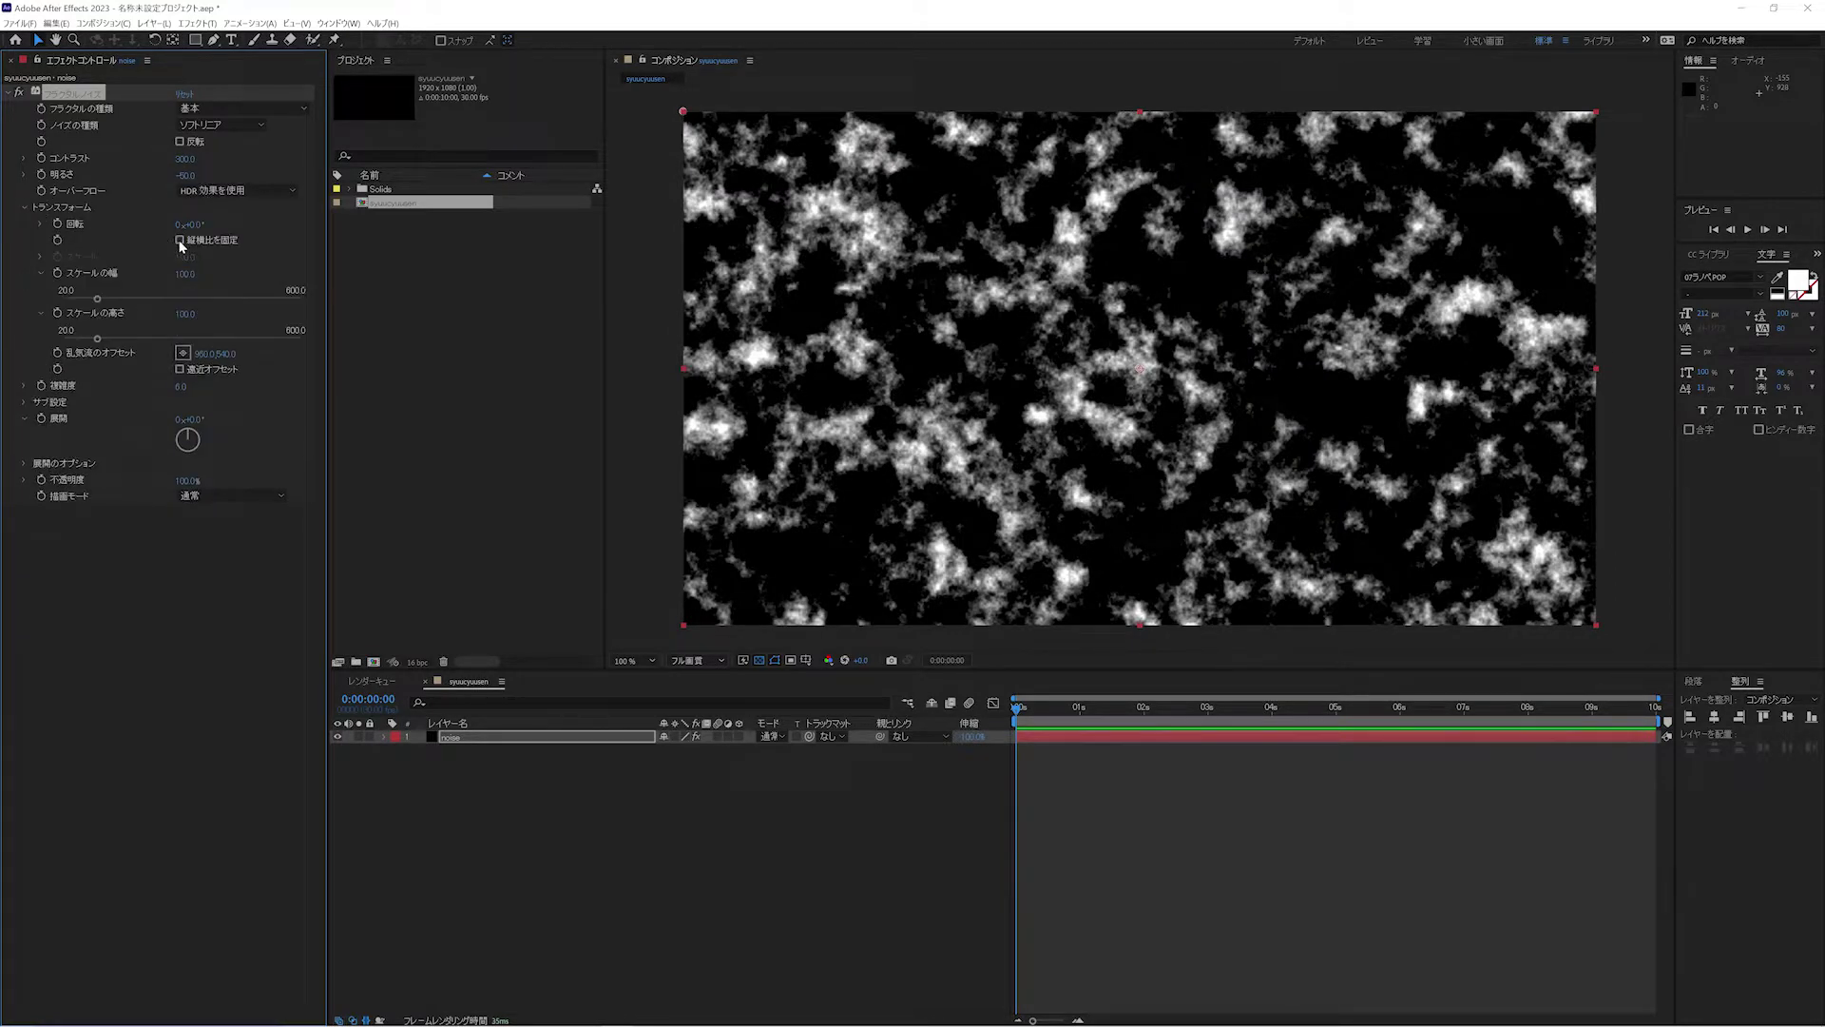
left_click(188, 273)
type("18")
key("Return")
left_click(186, 314)
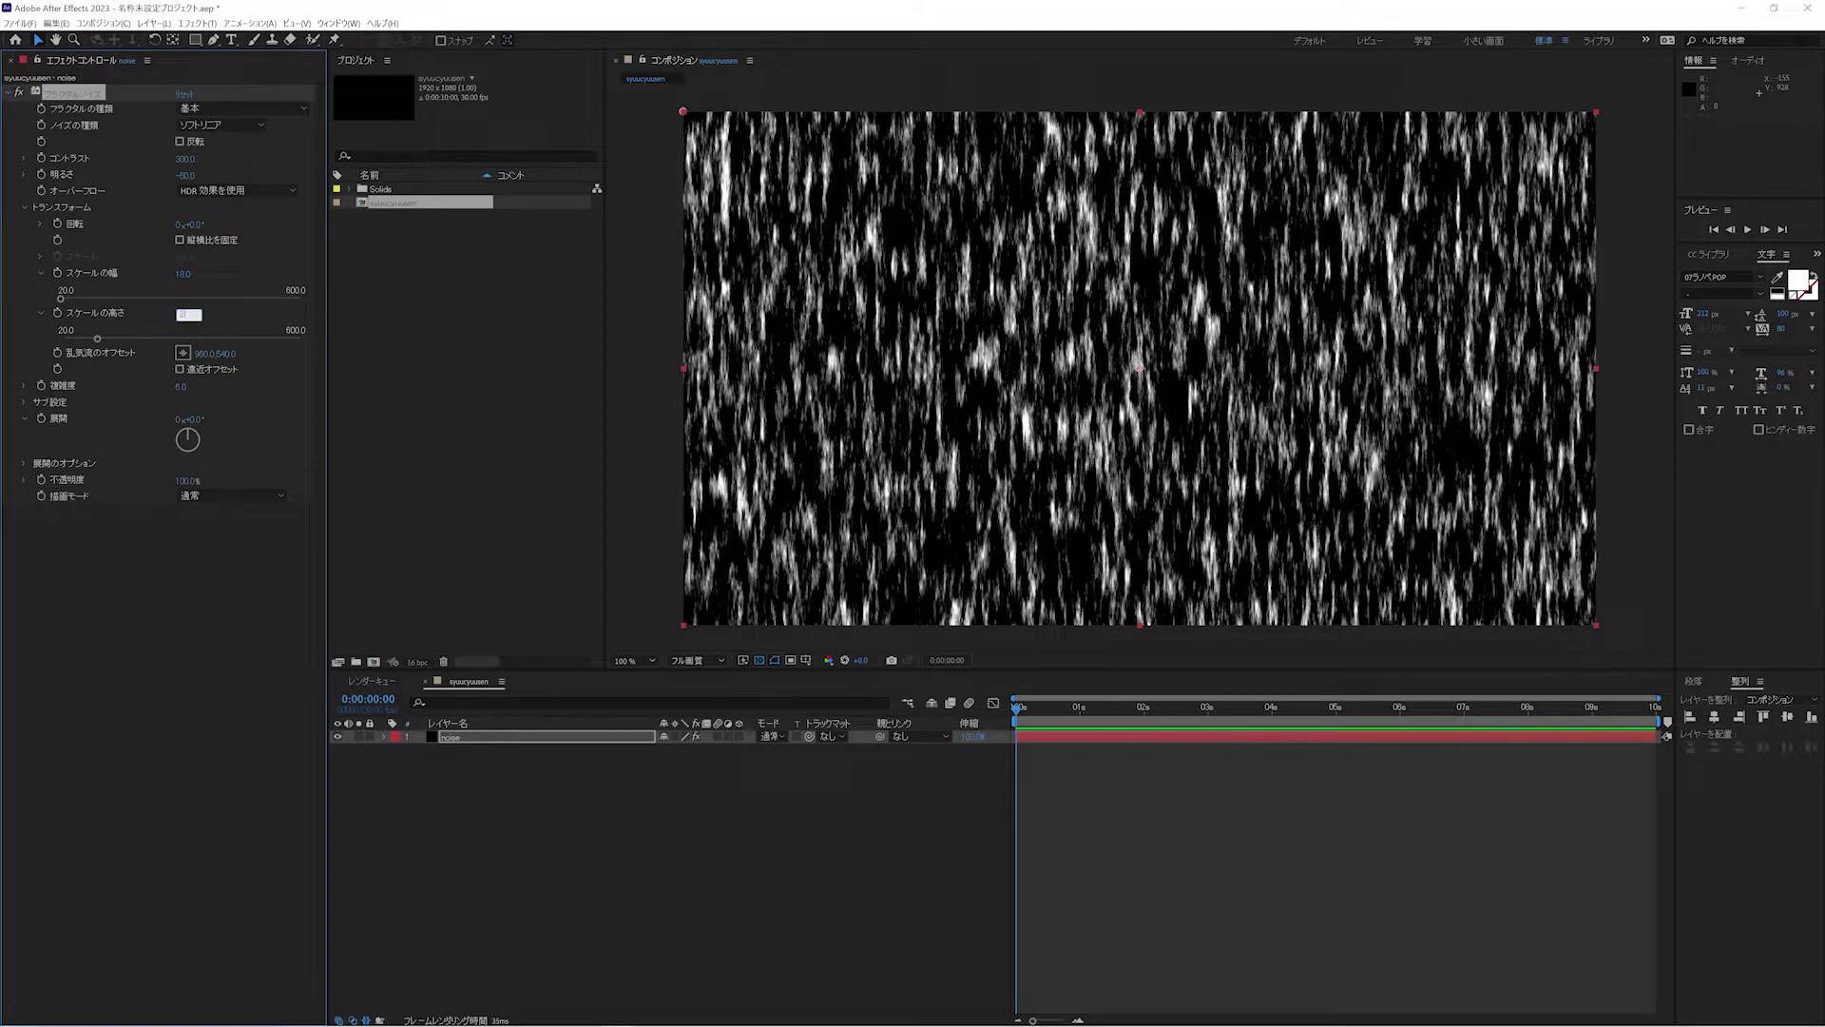
type("2400")
key("Return")
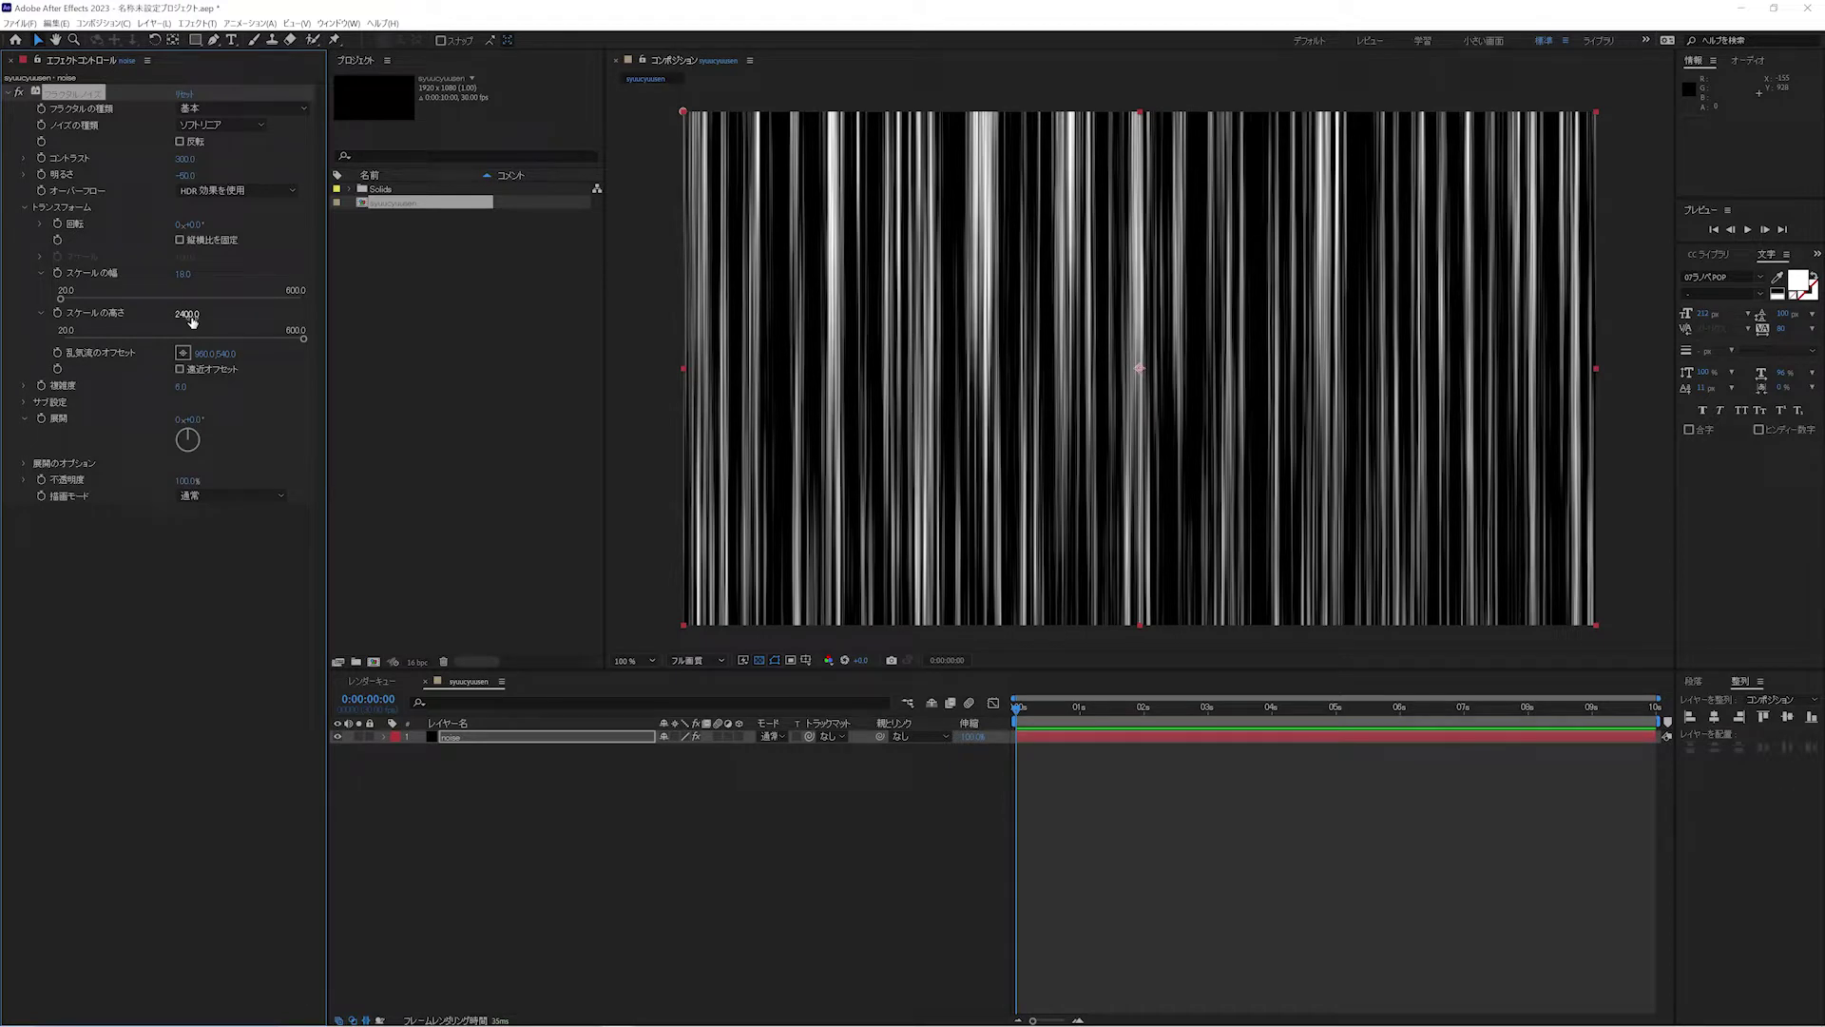
left_click(474, 824)
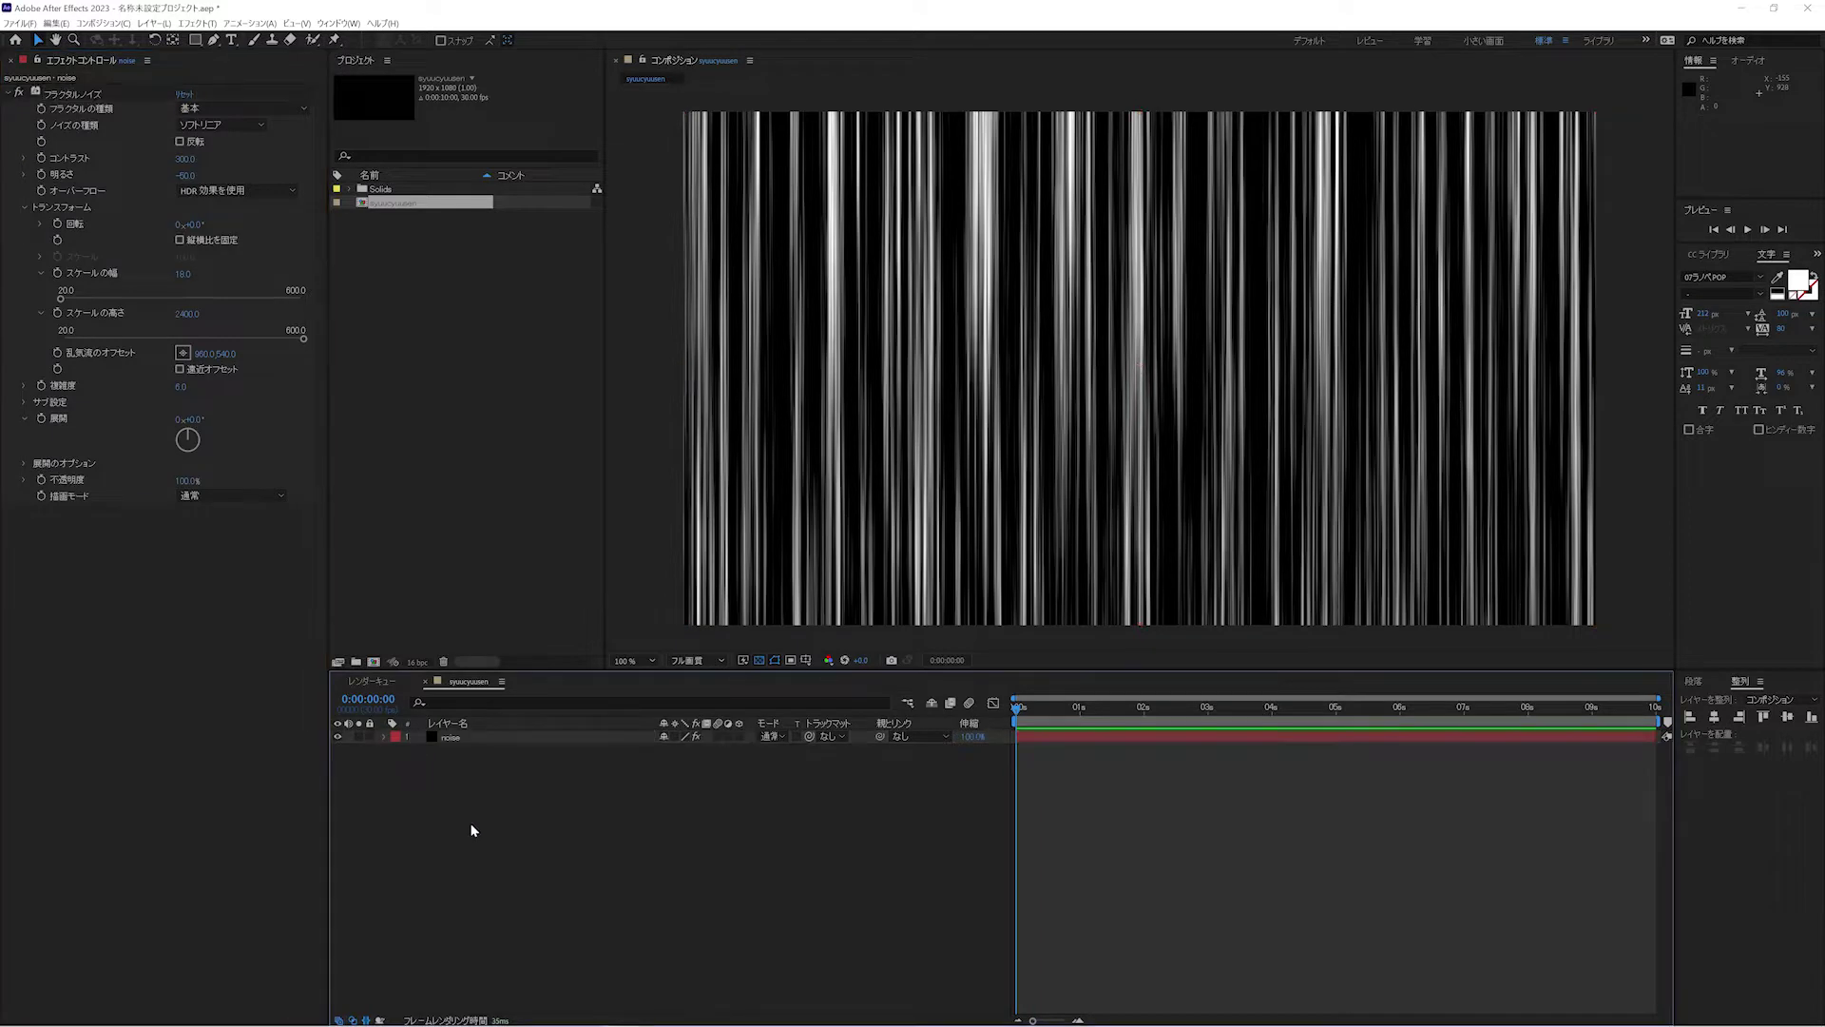
key("ctrl+alt+y")
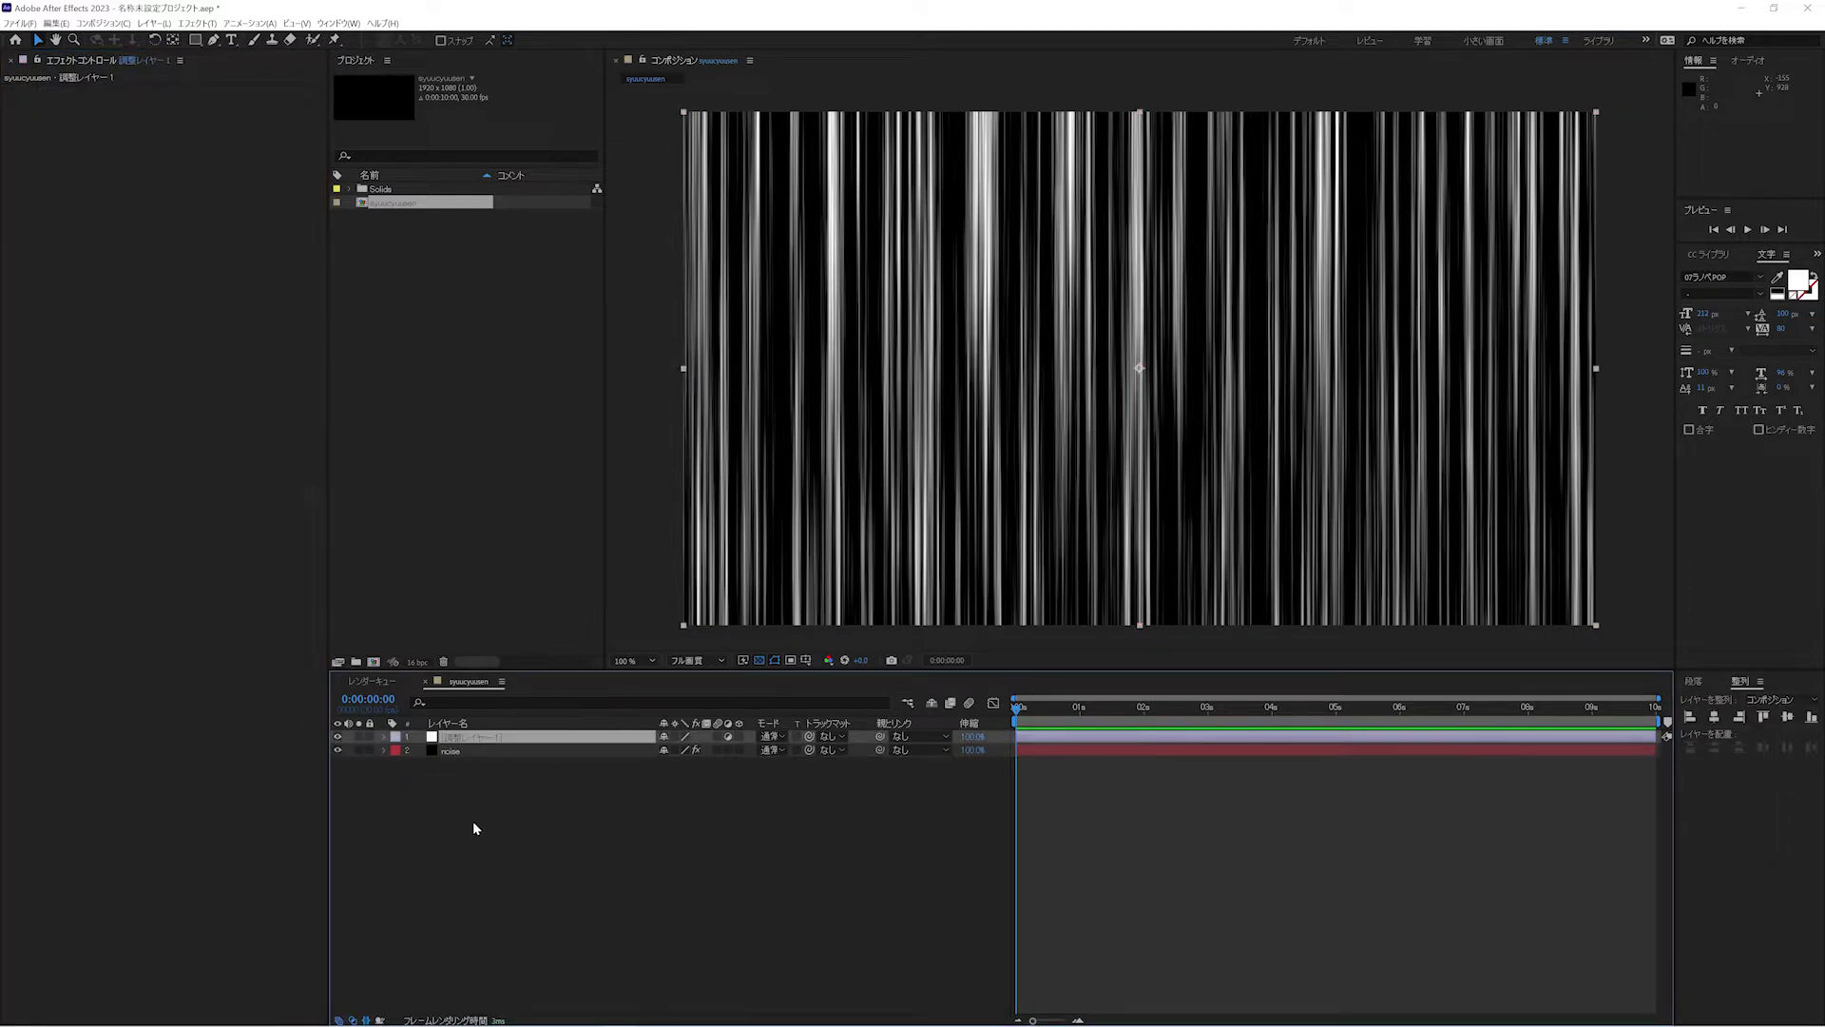
- Apply Polar Coordinates to the adjustment layer set to Rect to Polar at 100% interpolation
left_click(197, 23)
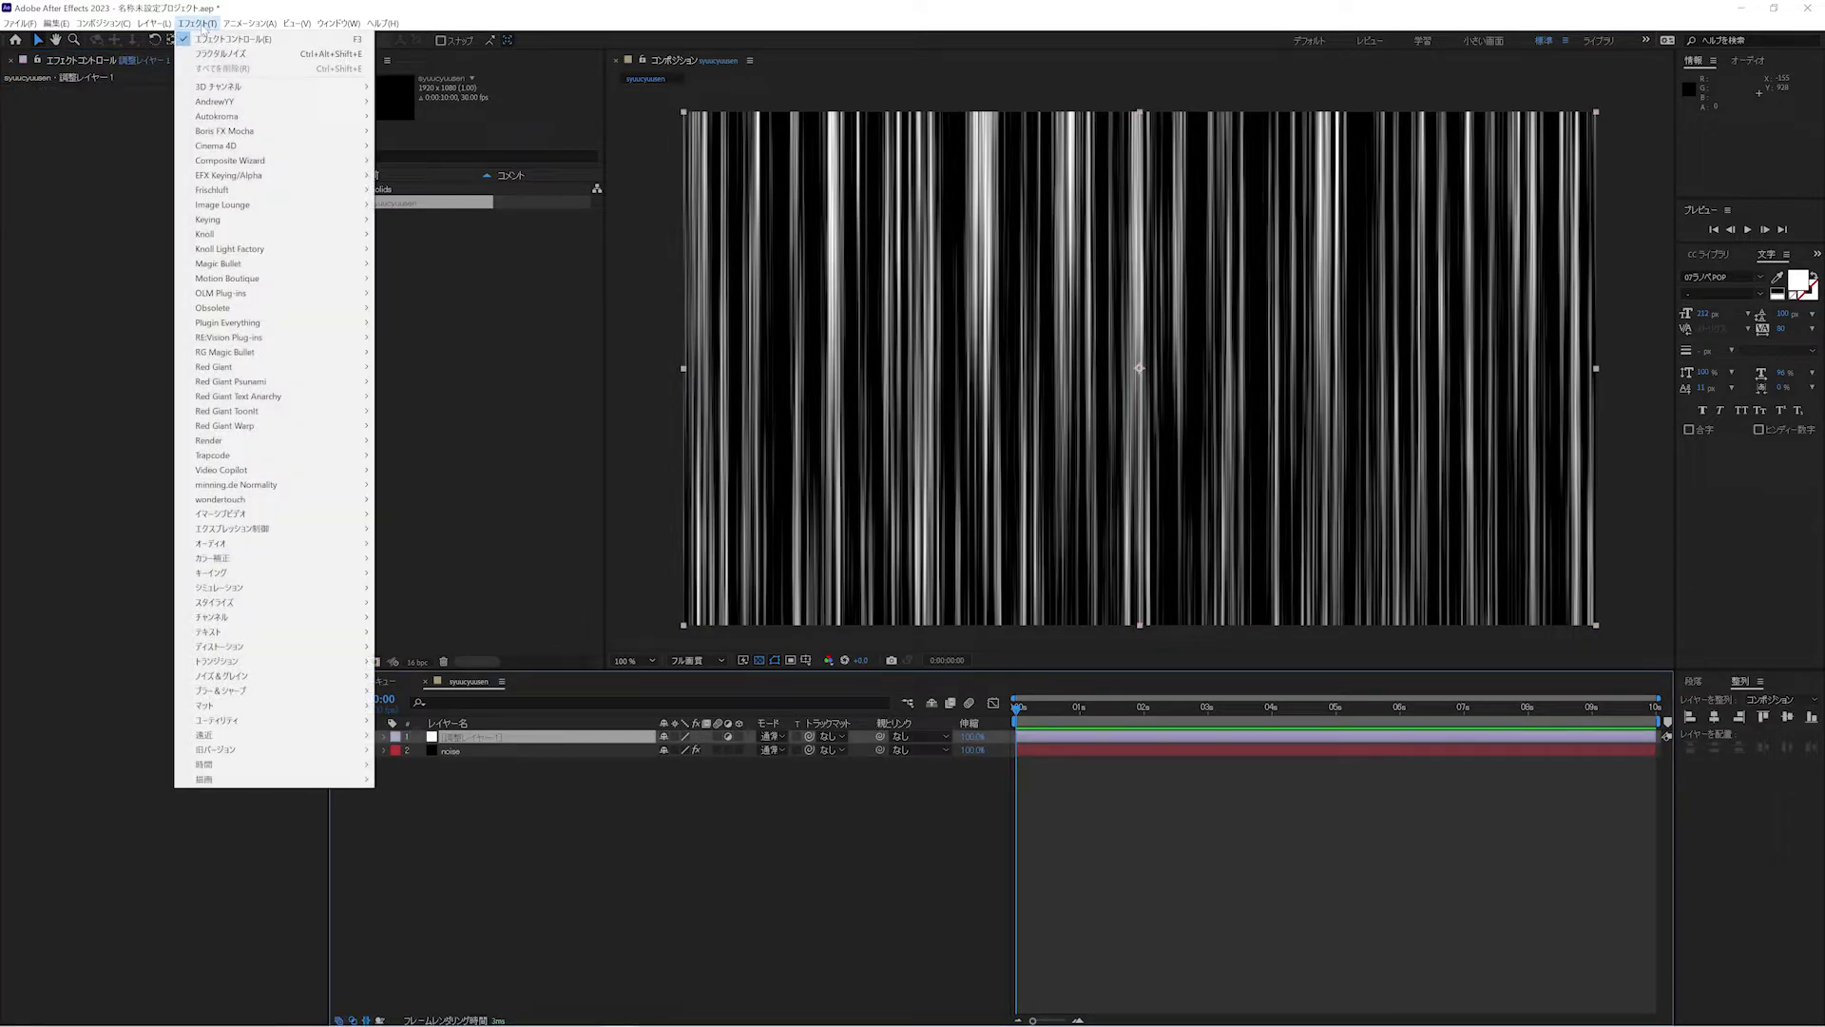
mouse_move(247, 646)
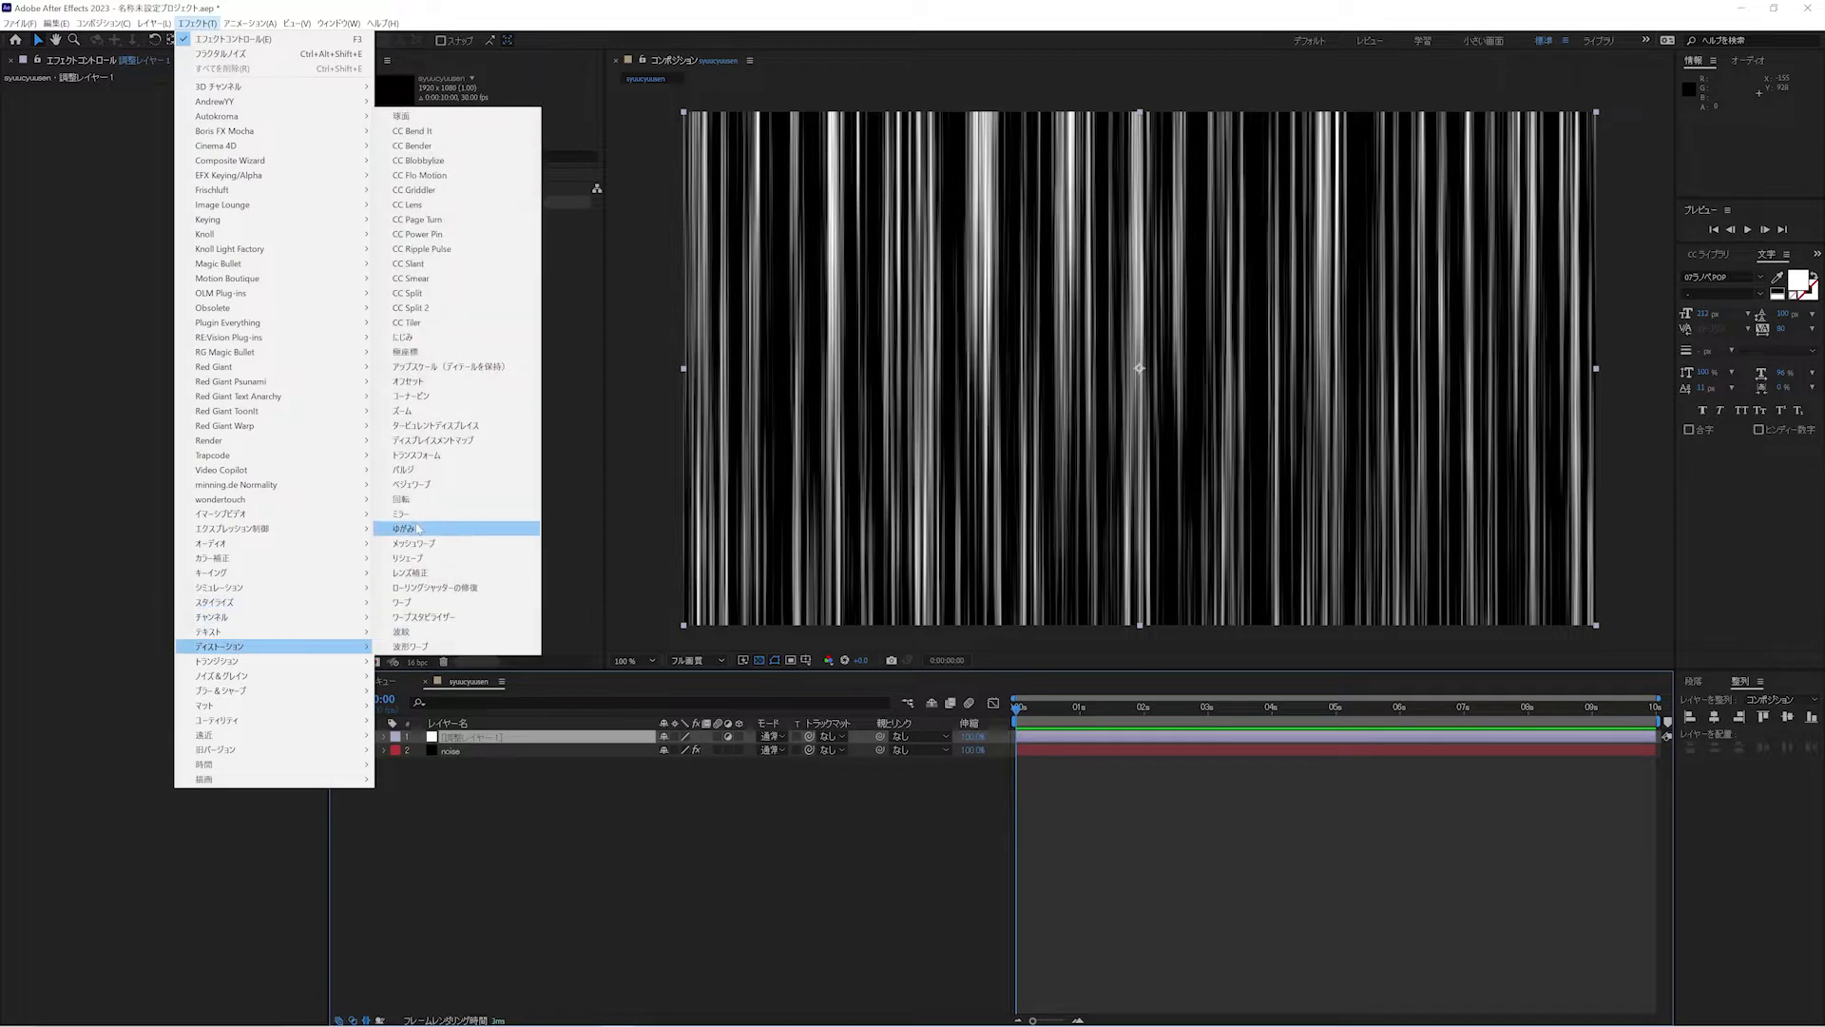
left_click(422, 352)
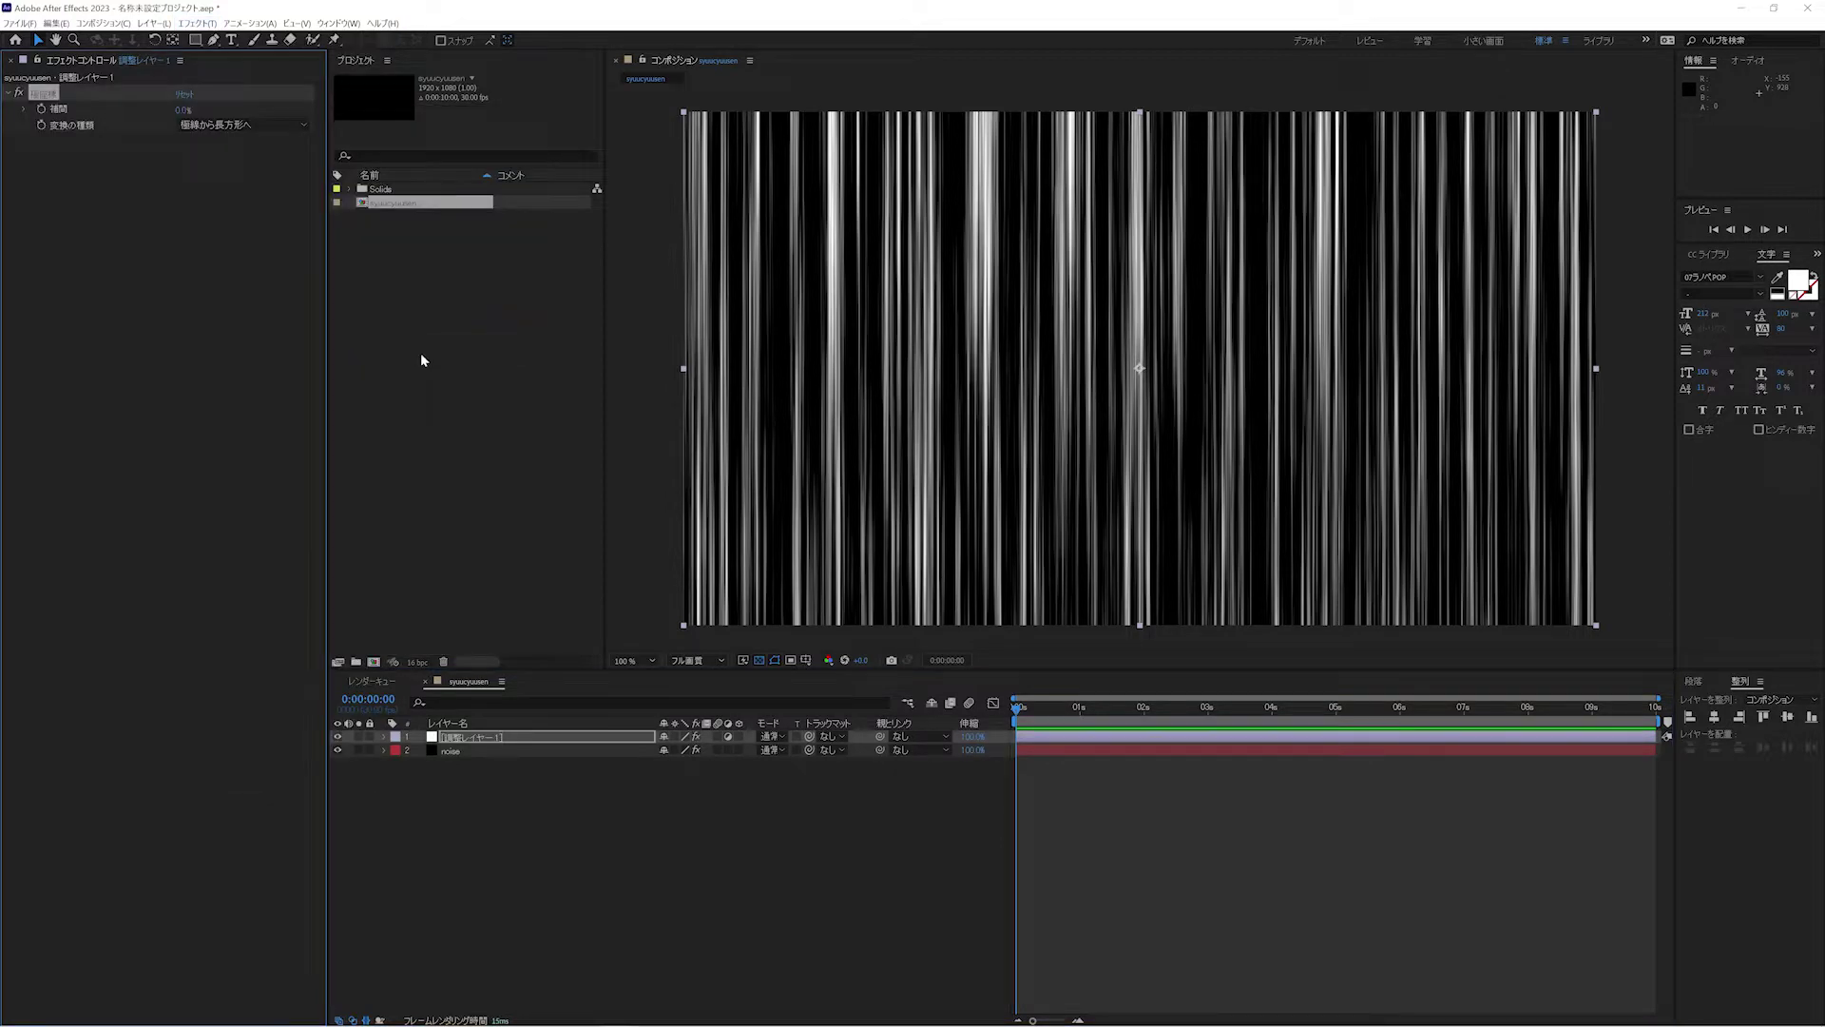
left_click(252, 125)
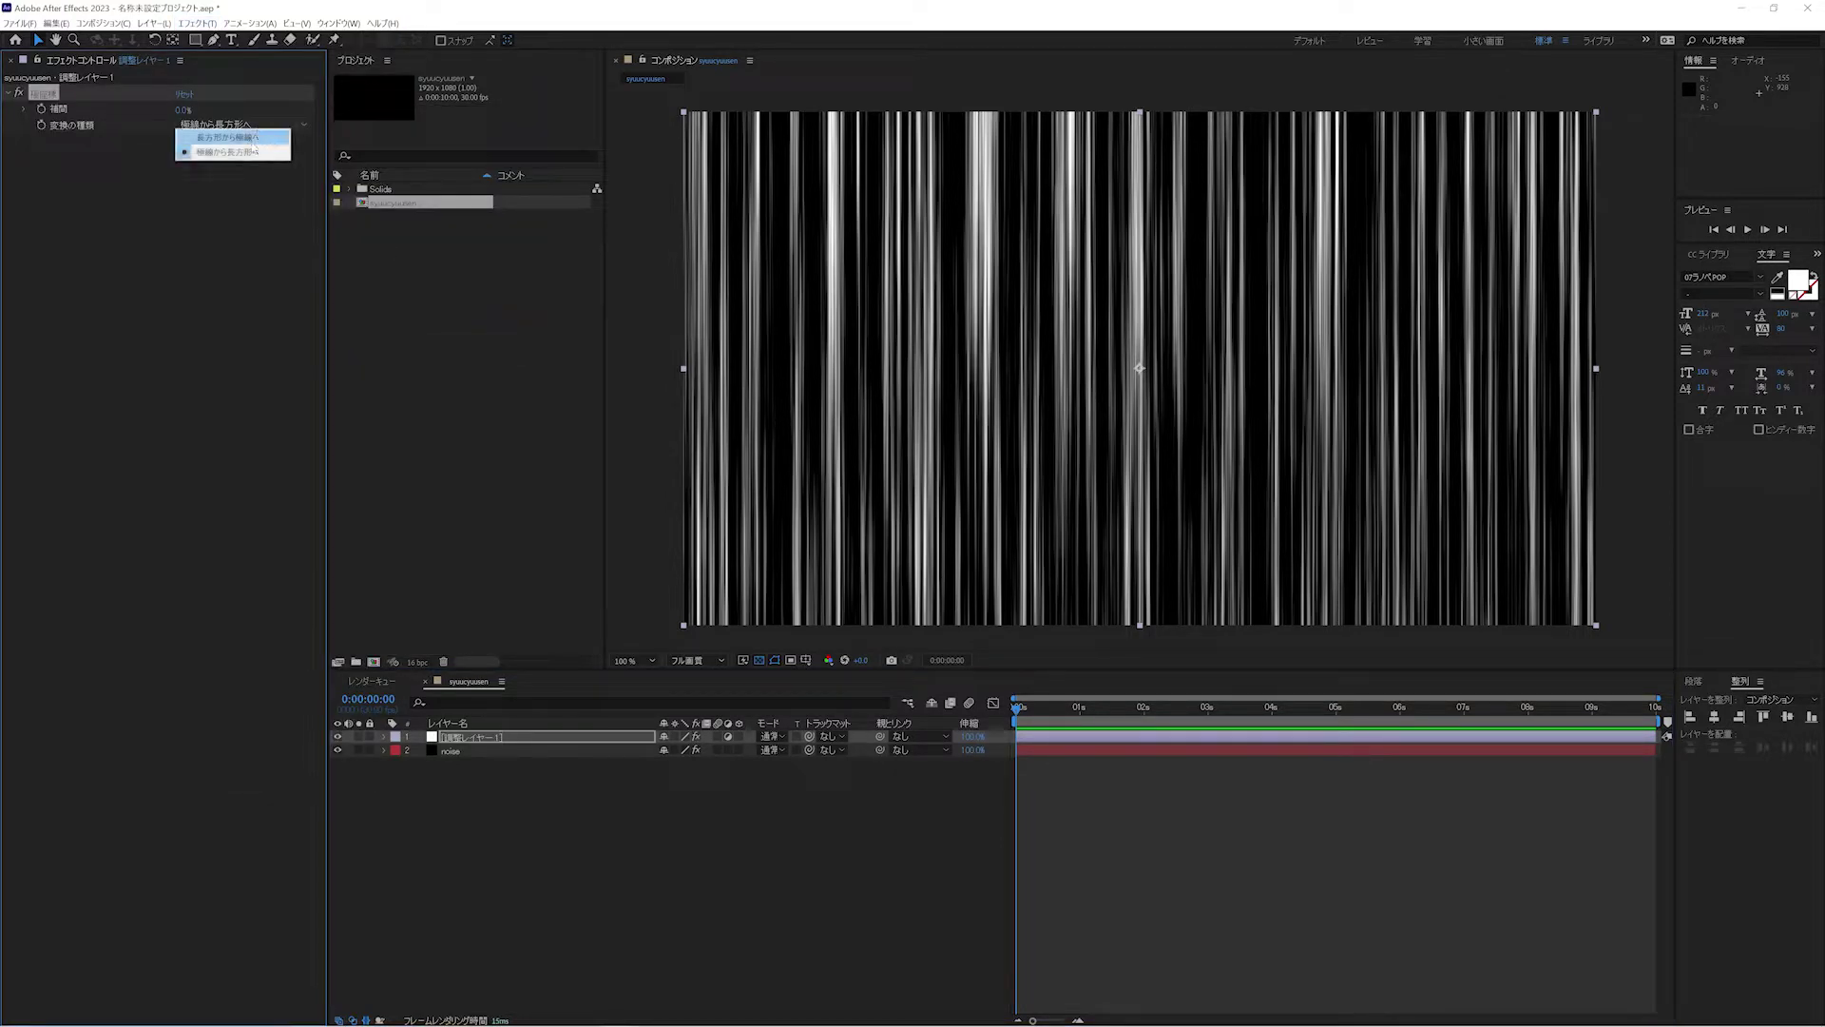
left_click(255, 137)
left_click_drag(183, 110, 295, 122)
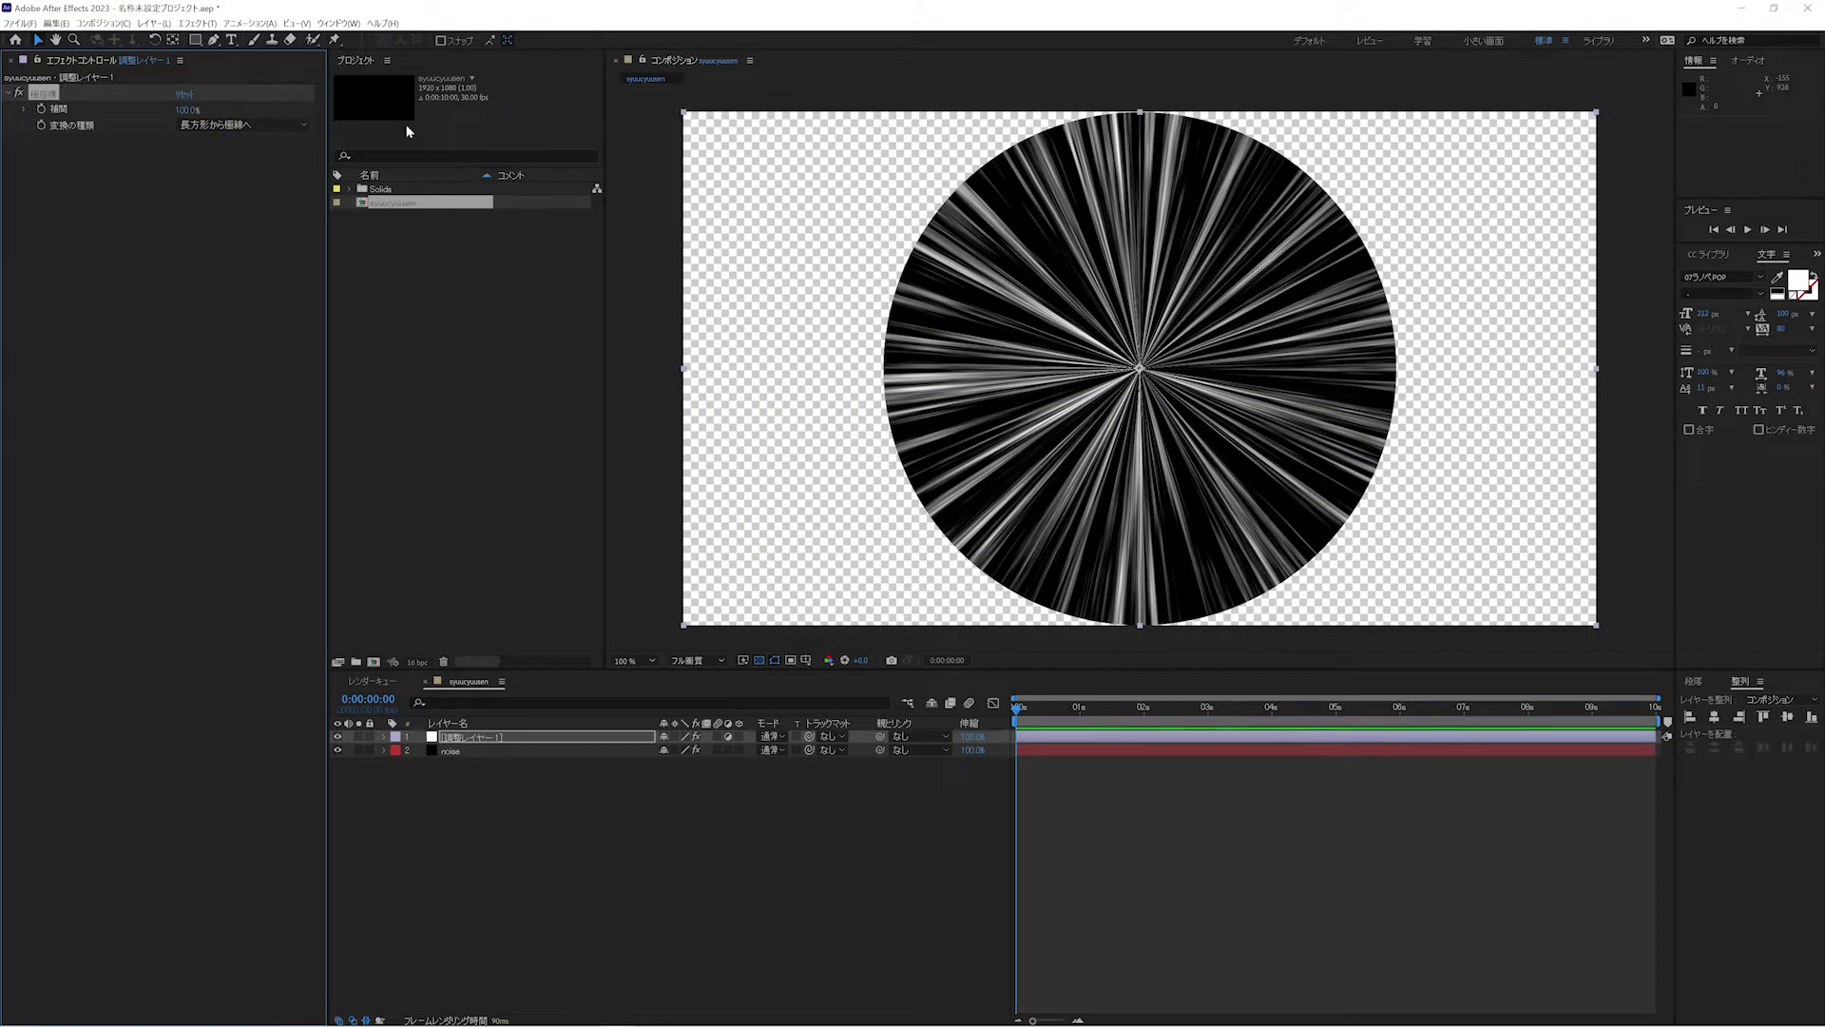
left_click(458, 738)
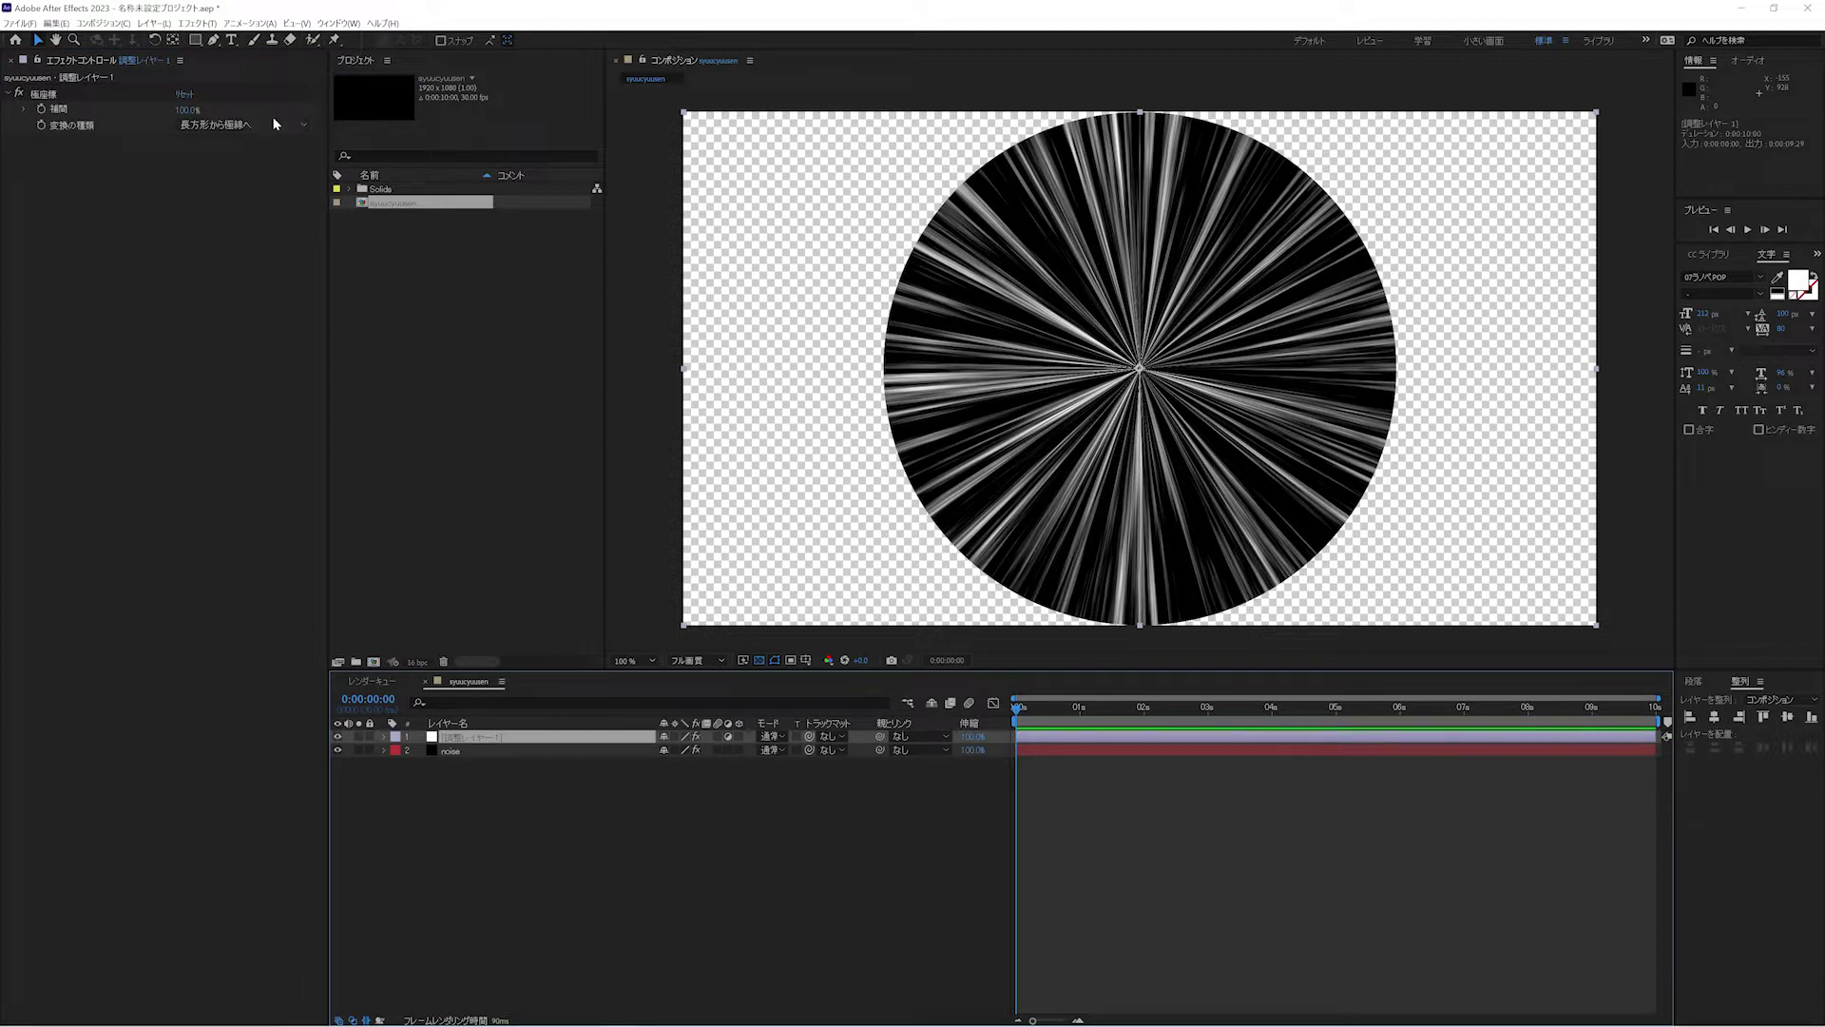
left_click(196, 23)
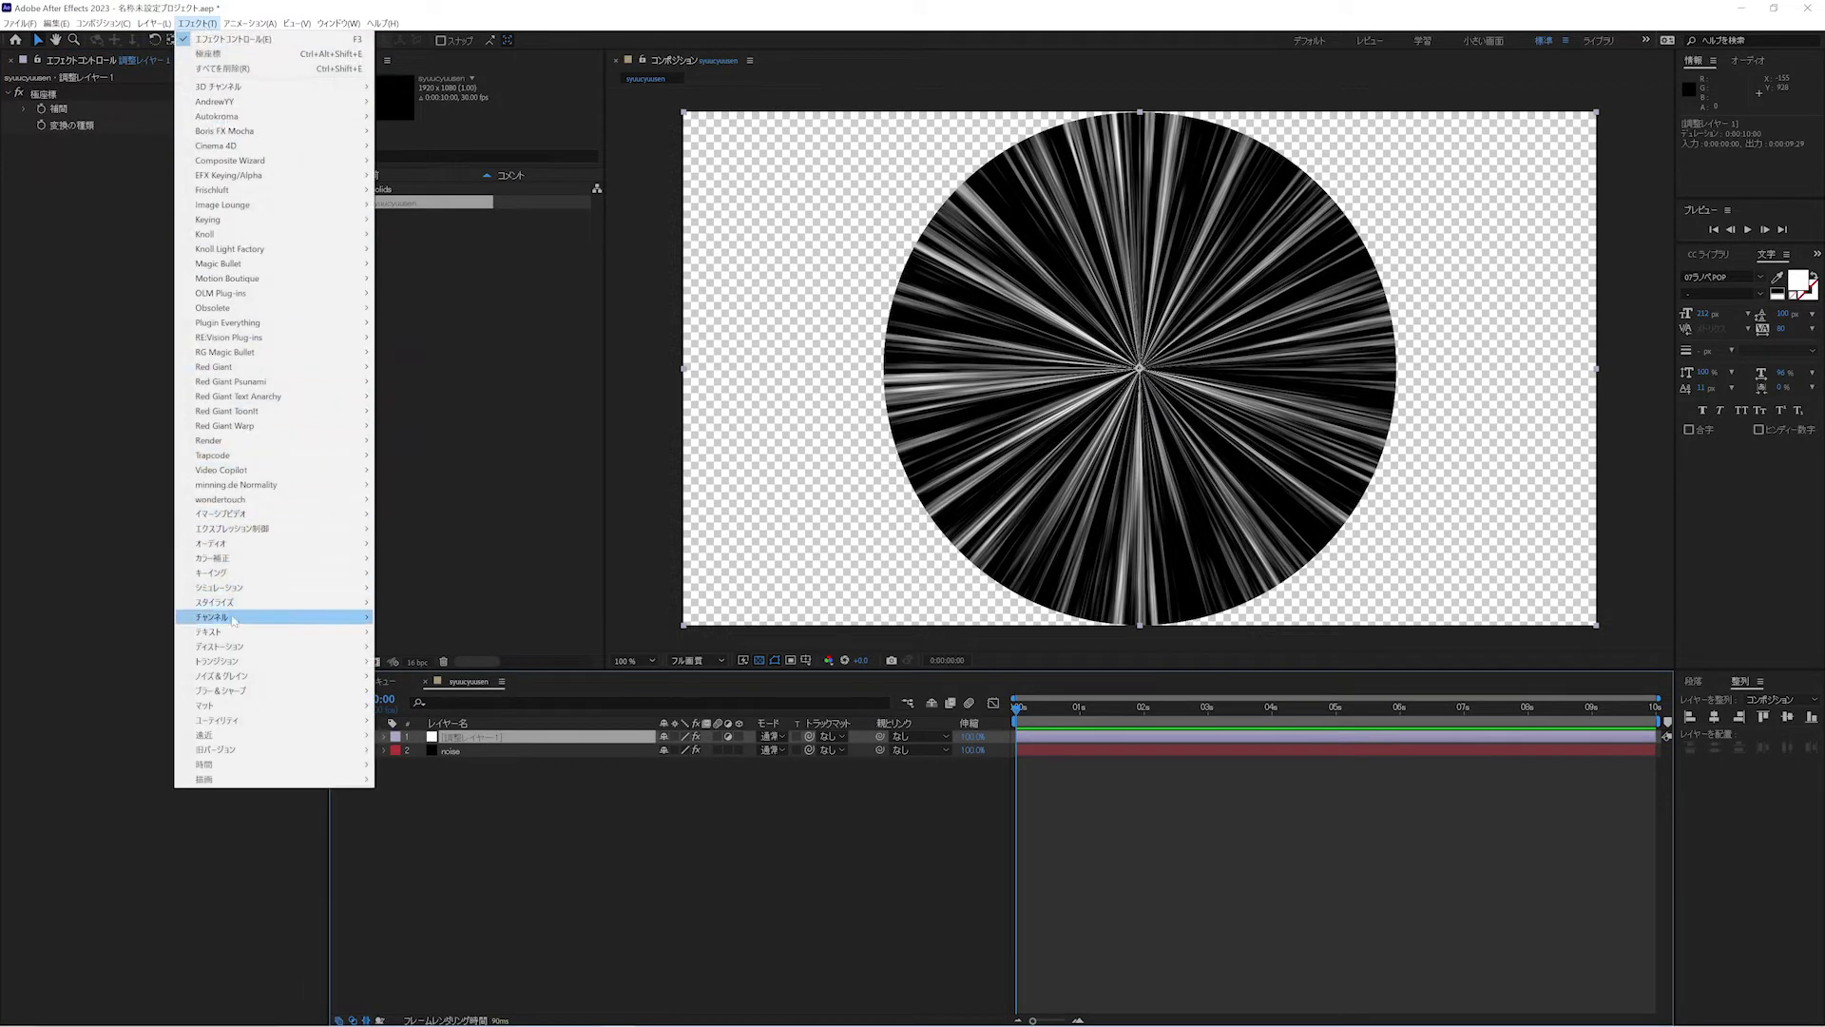
- Add Optics Compensation with reversed lens distortion and field of view 115, then hide the adjustment layer
mouse_move(228, 647)
left_click(406, 574)
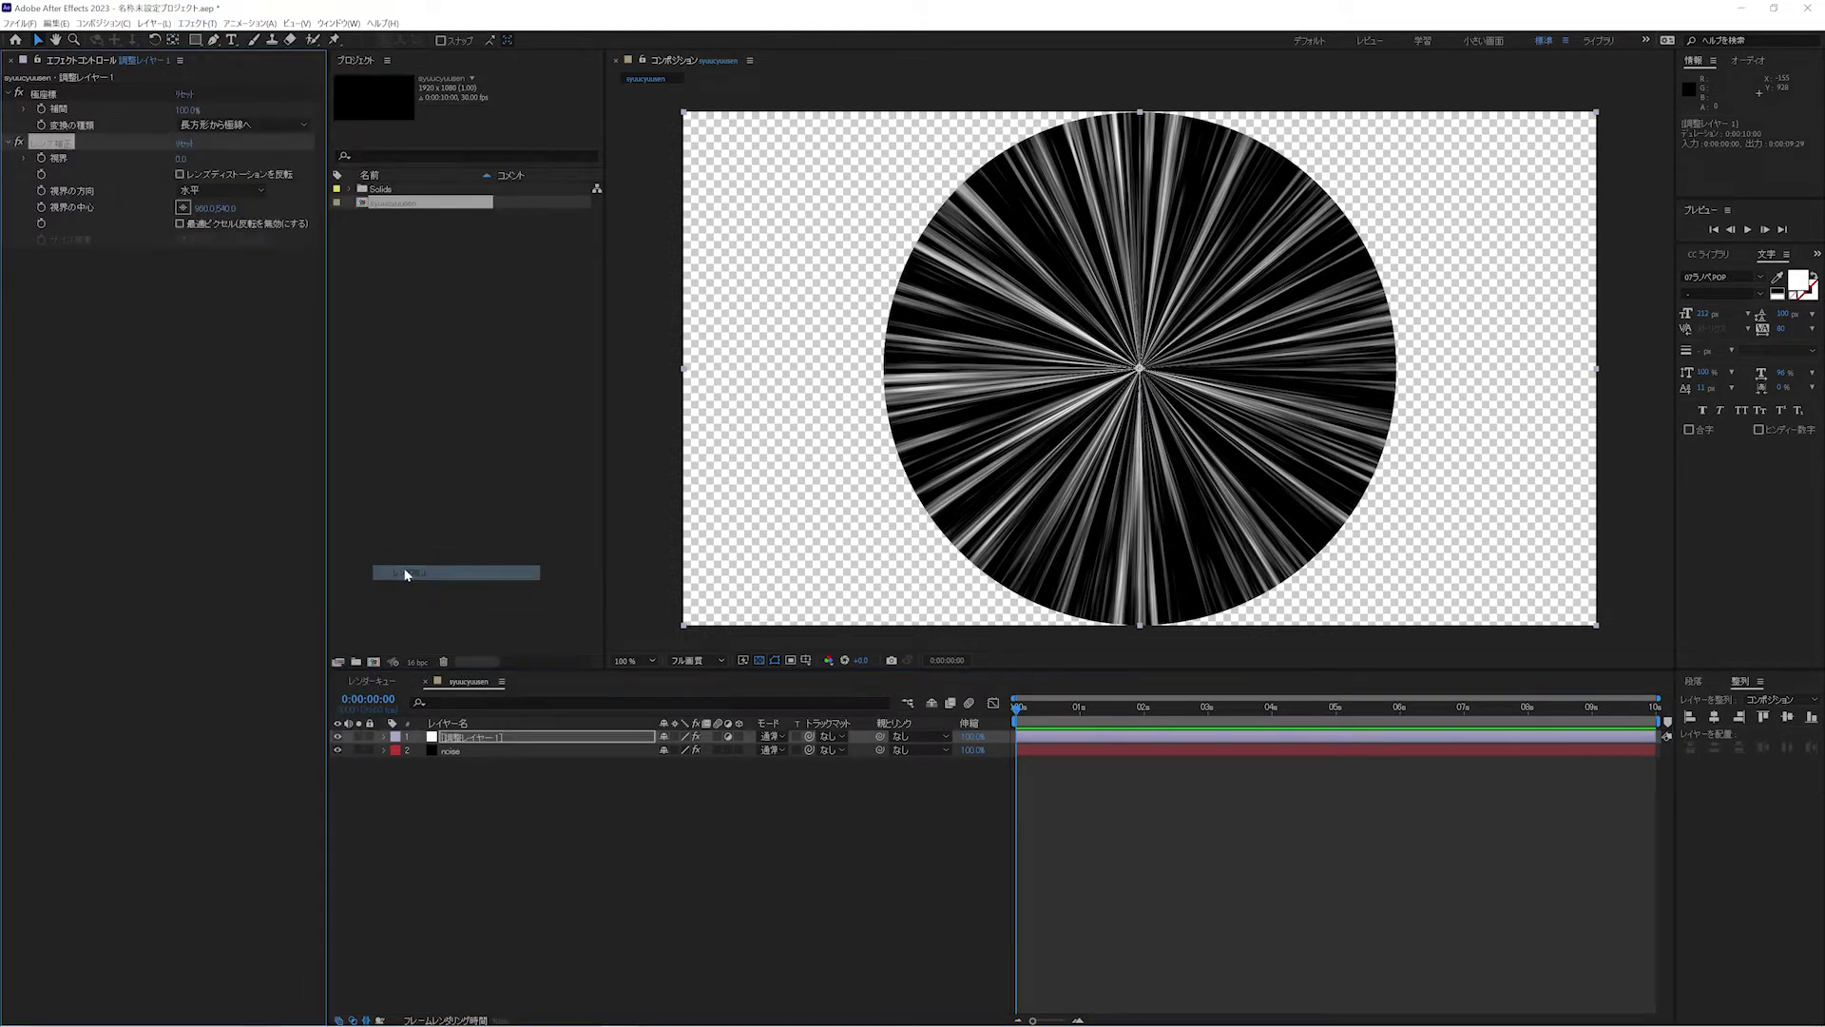
left_click(180, 175)
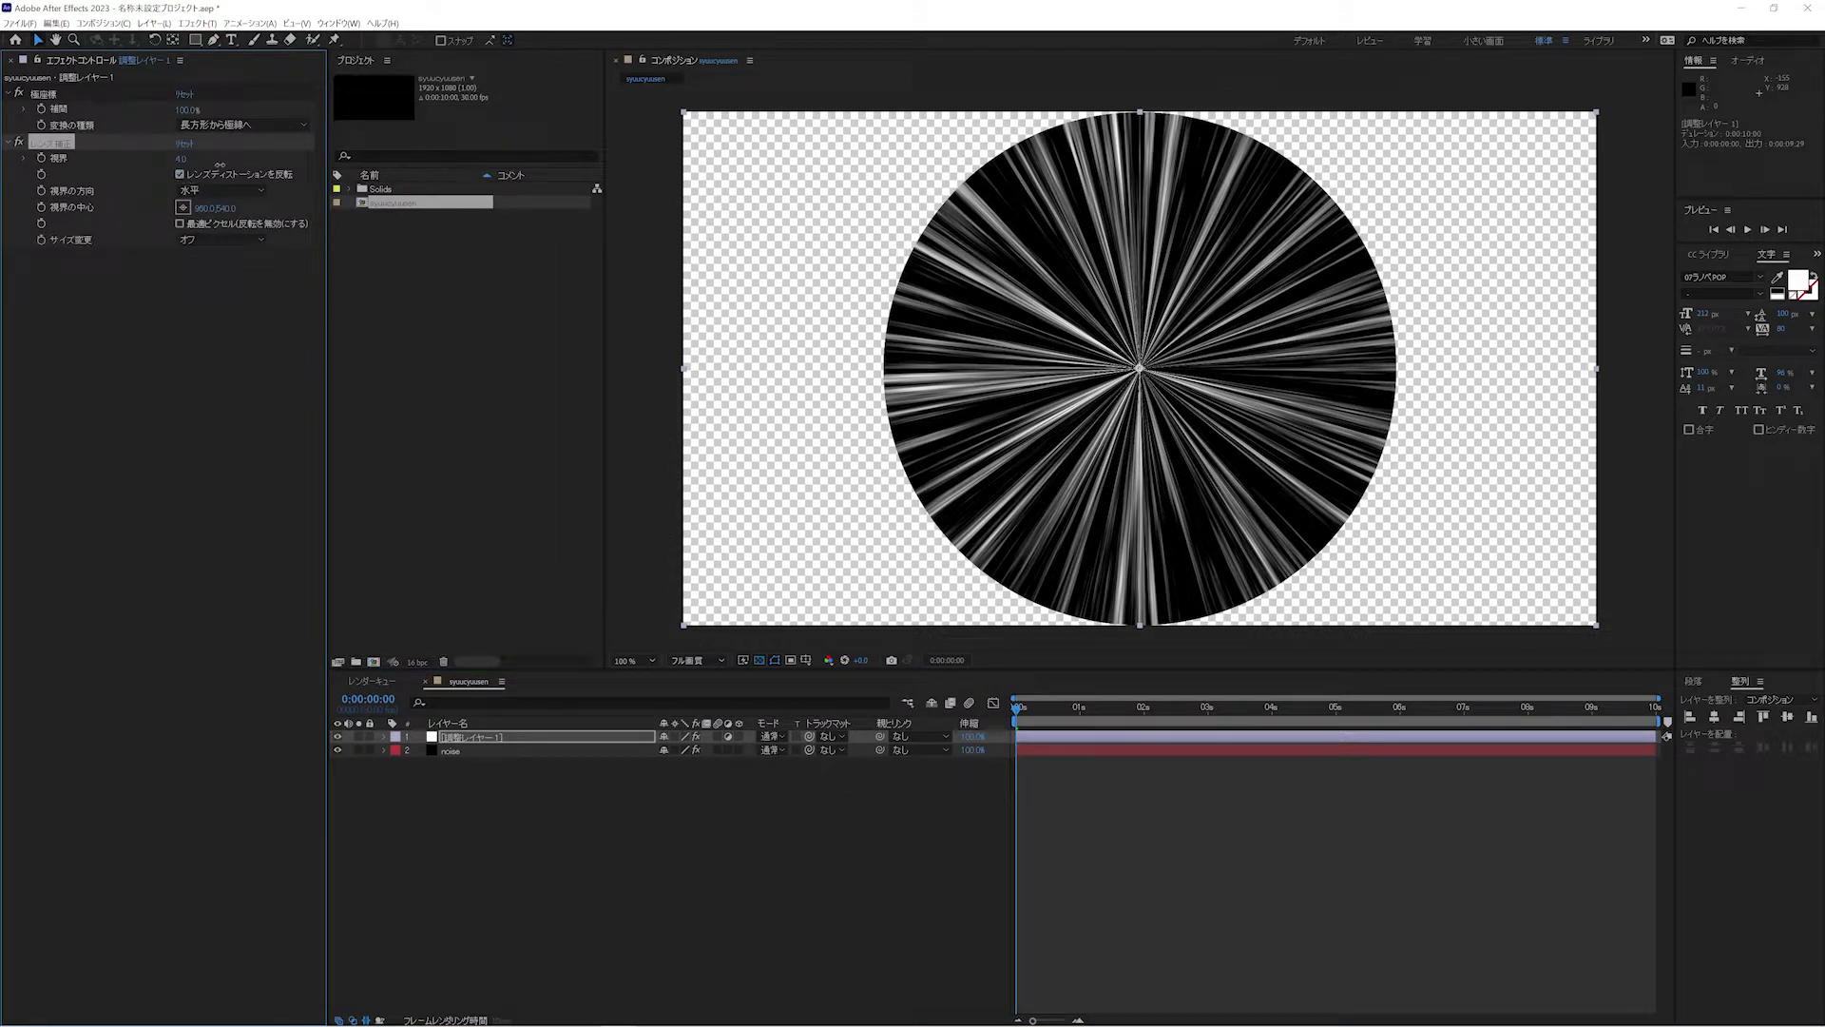
left_click_drag(179, 159, 247, 158)
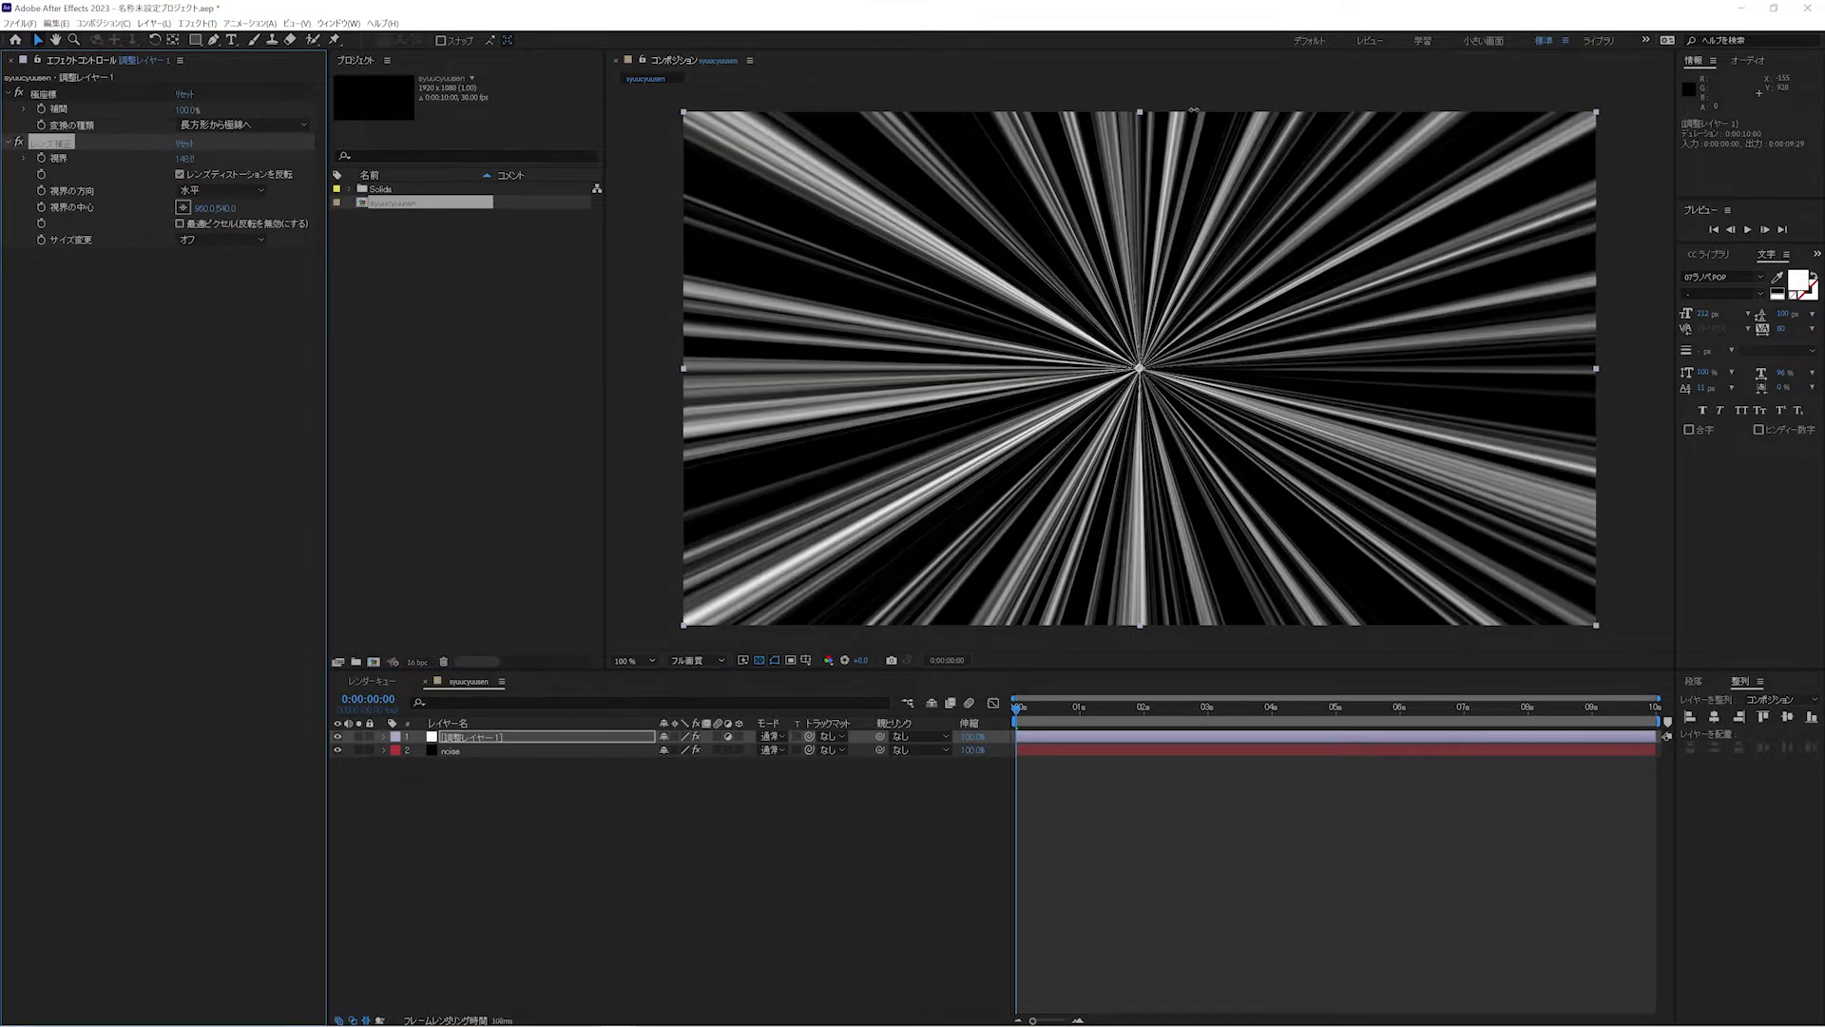
left_click(188, 159)
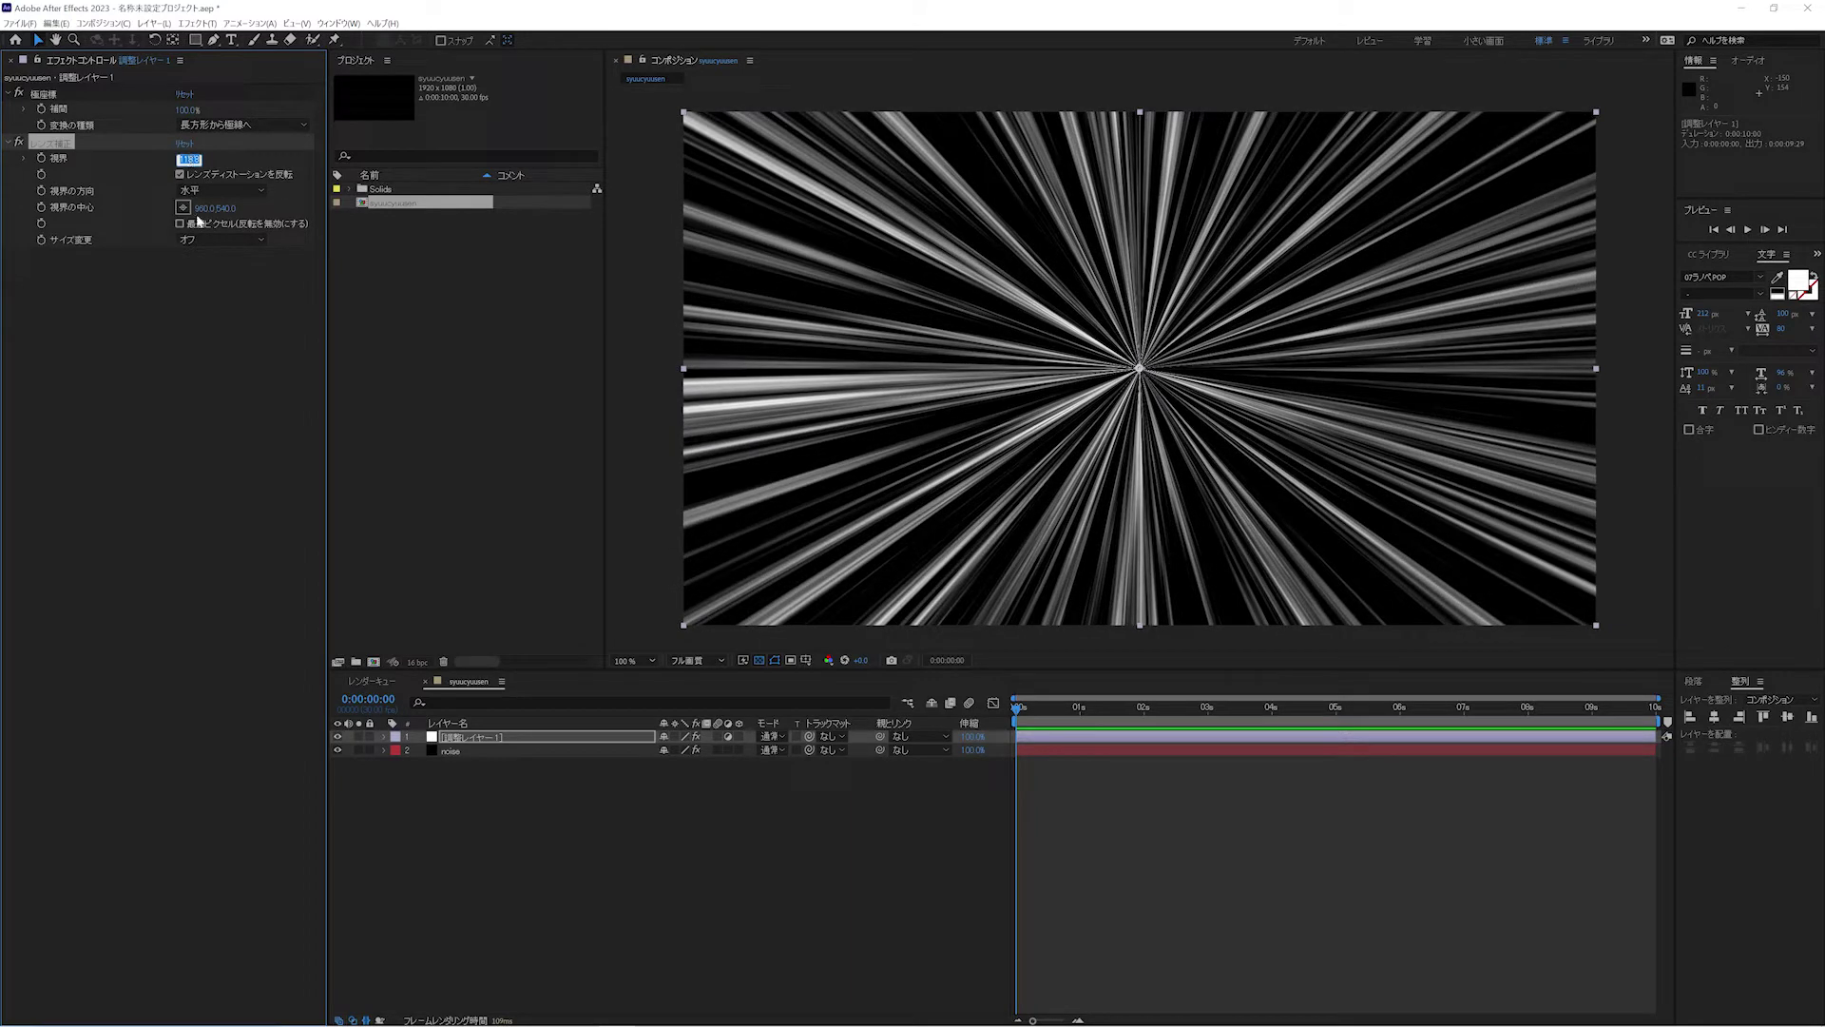
type("115")
key("Return")
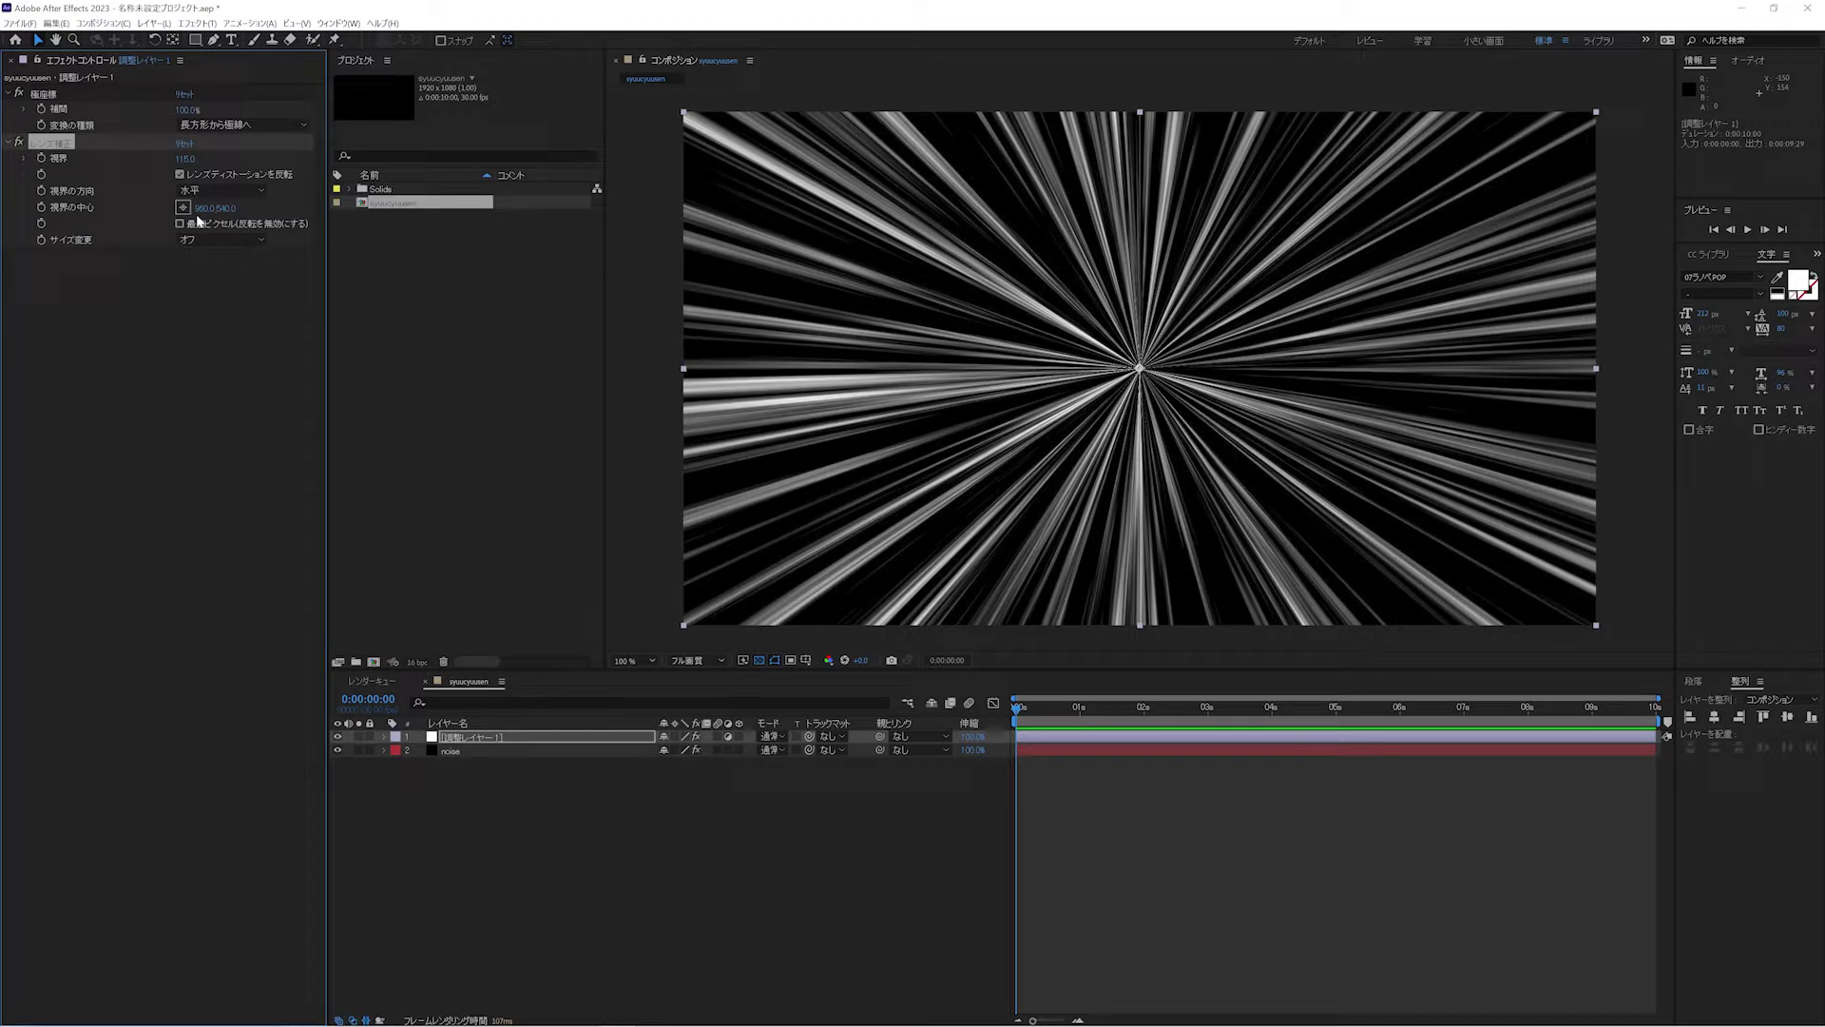
left_click(338, 738)
left_click(471, 834)
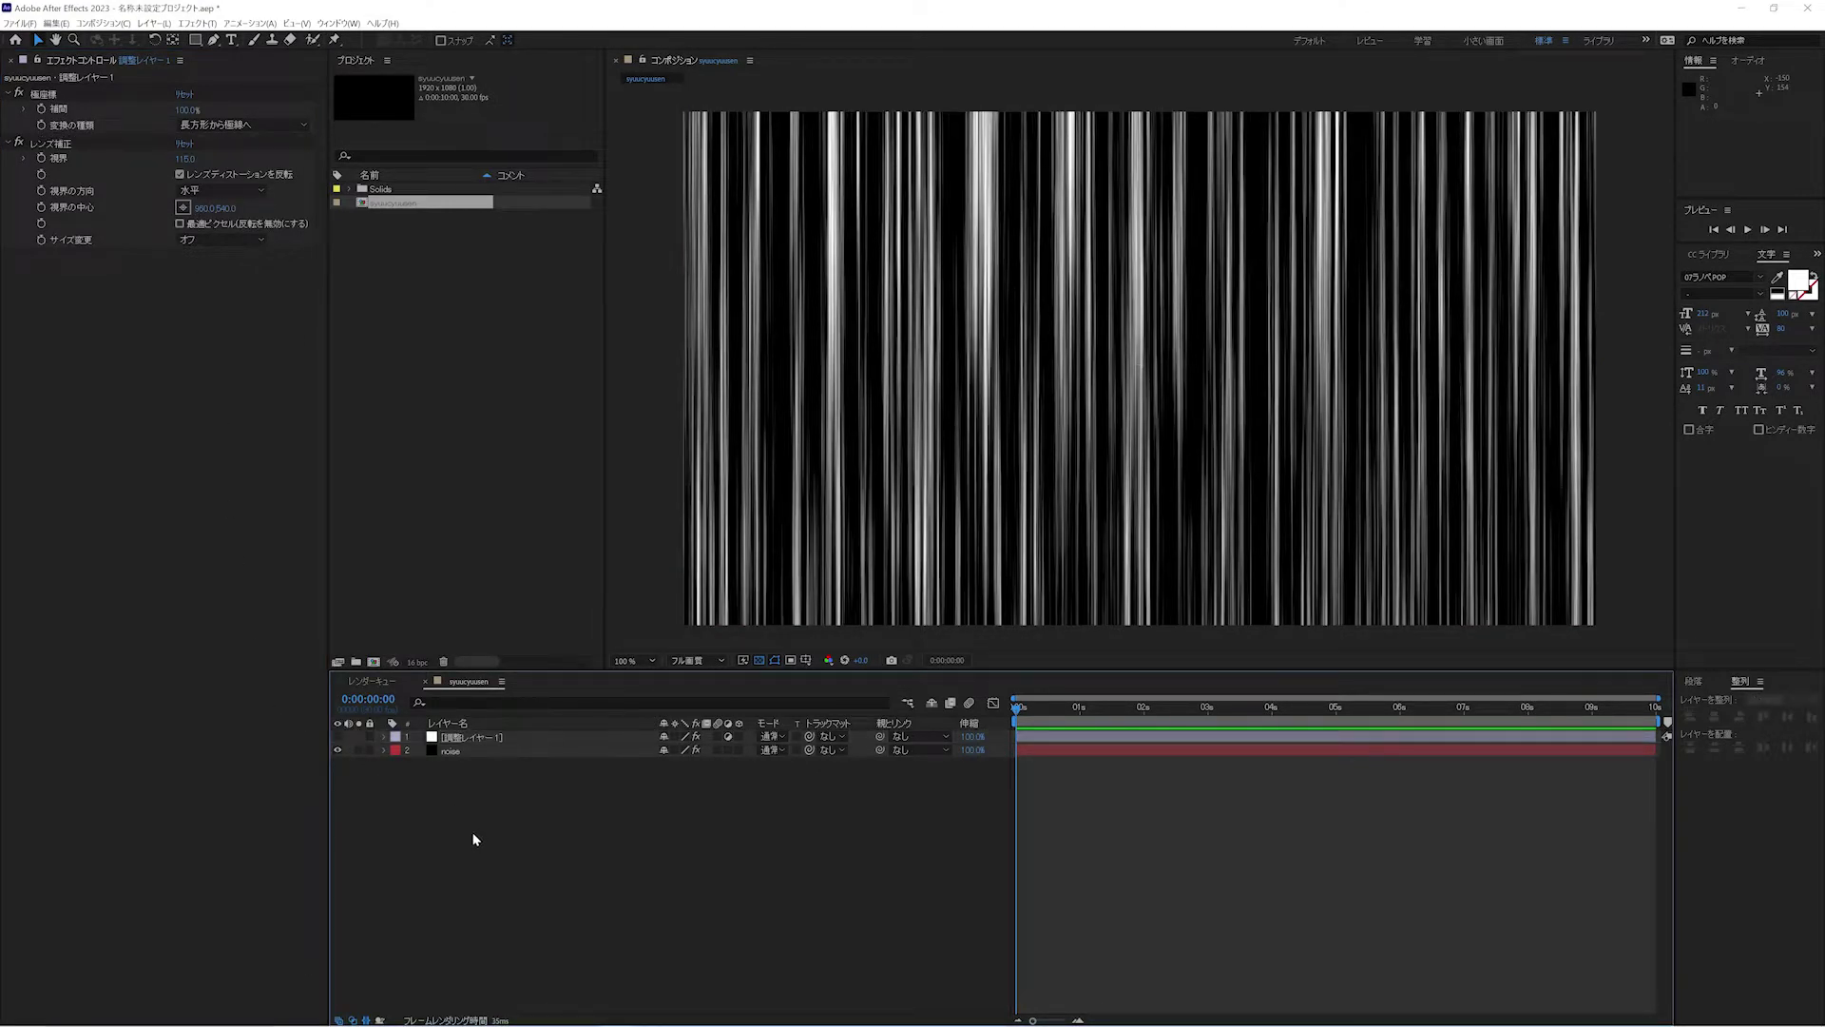
- Add another black solid layer named grad
key("ctrl+y")
key("Return")
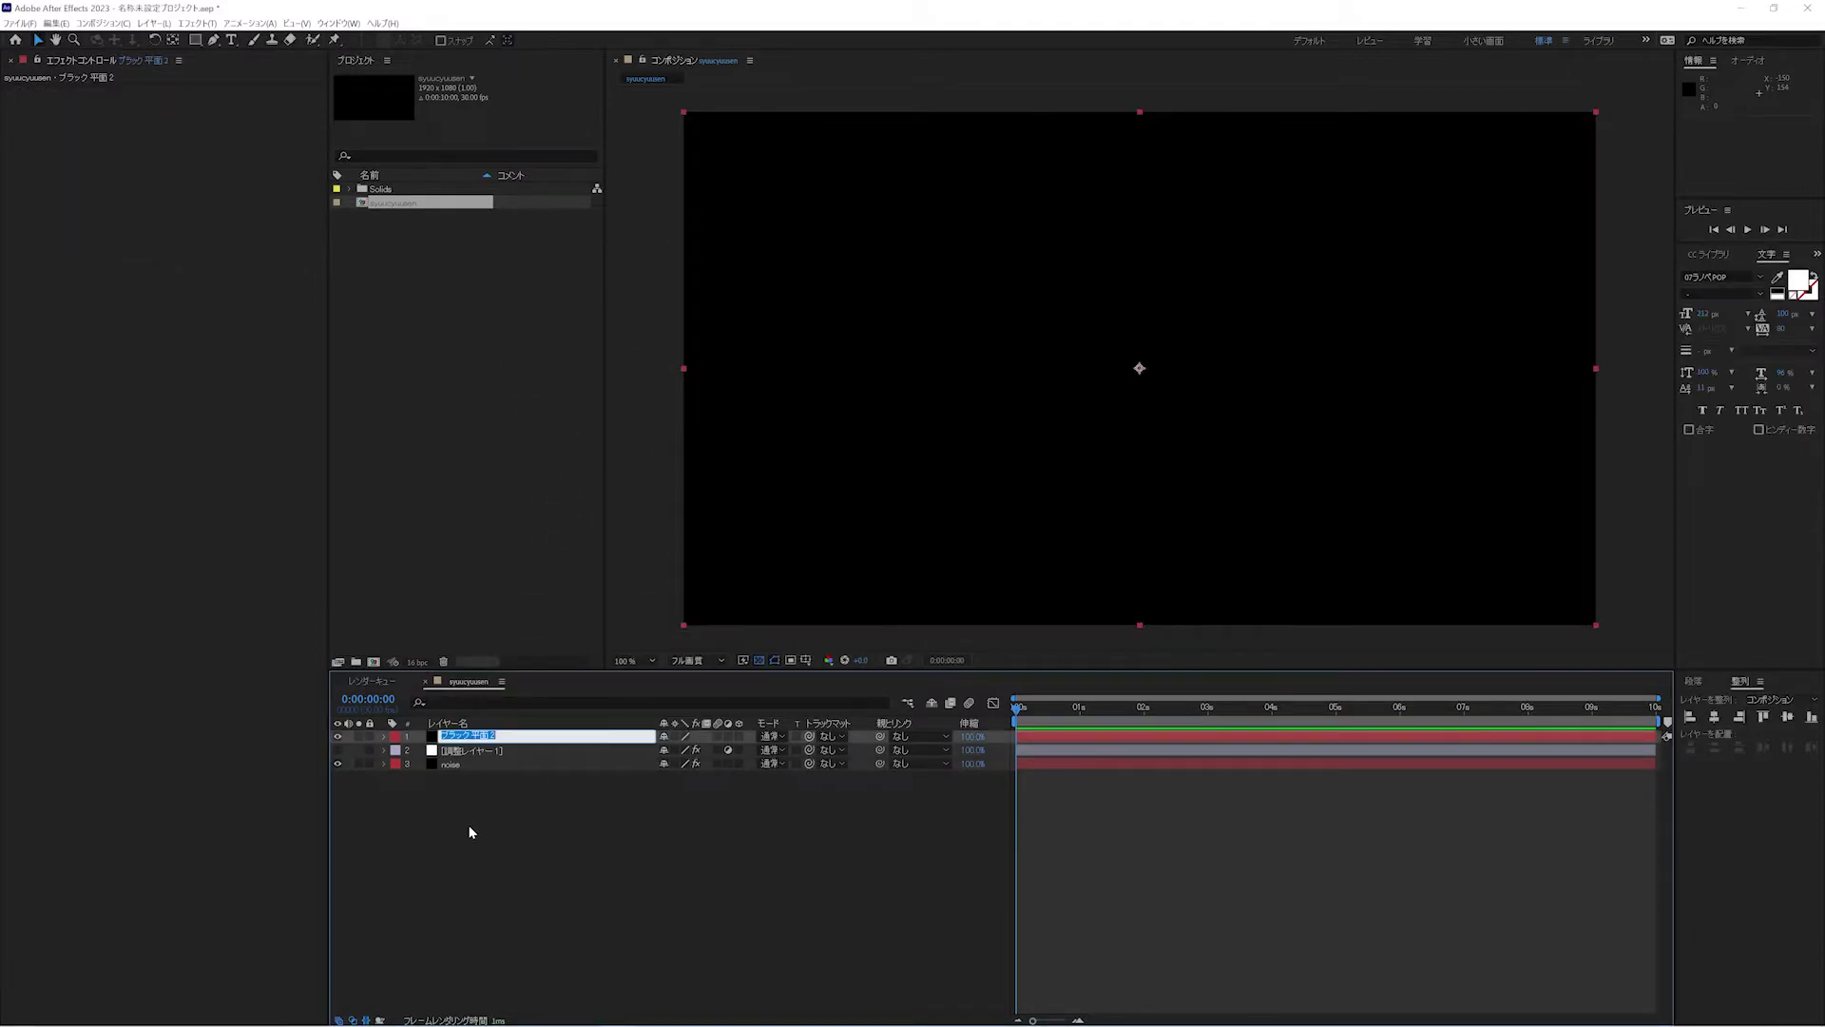
type("n")
key("Return")
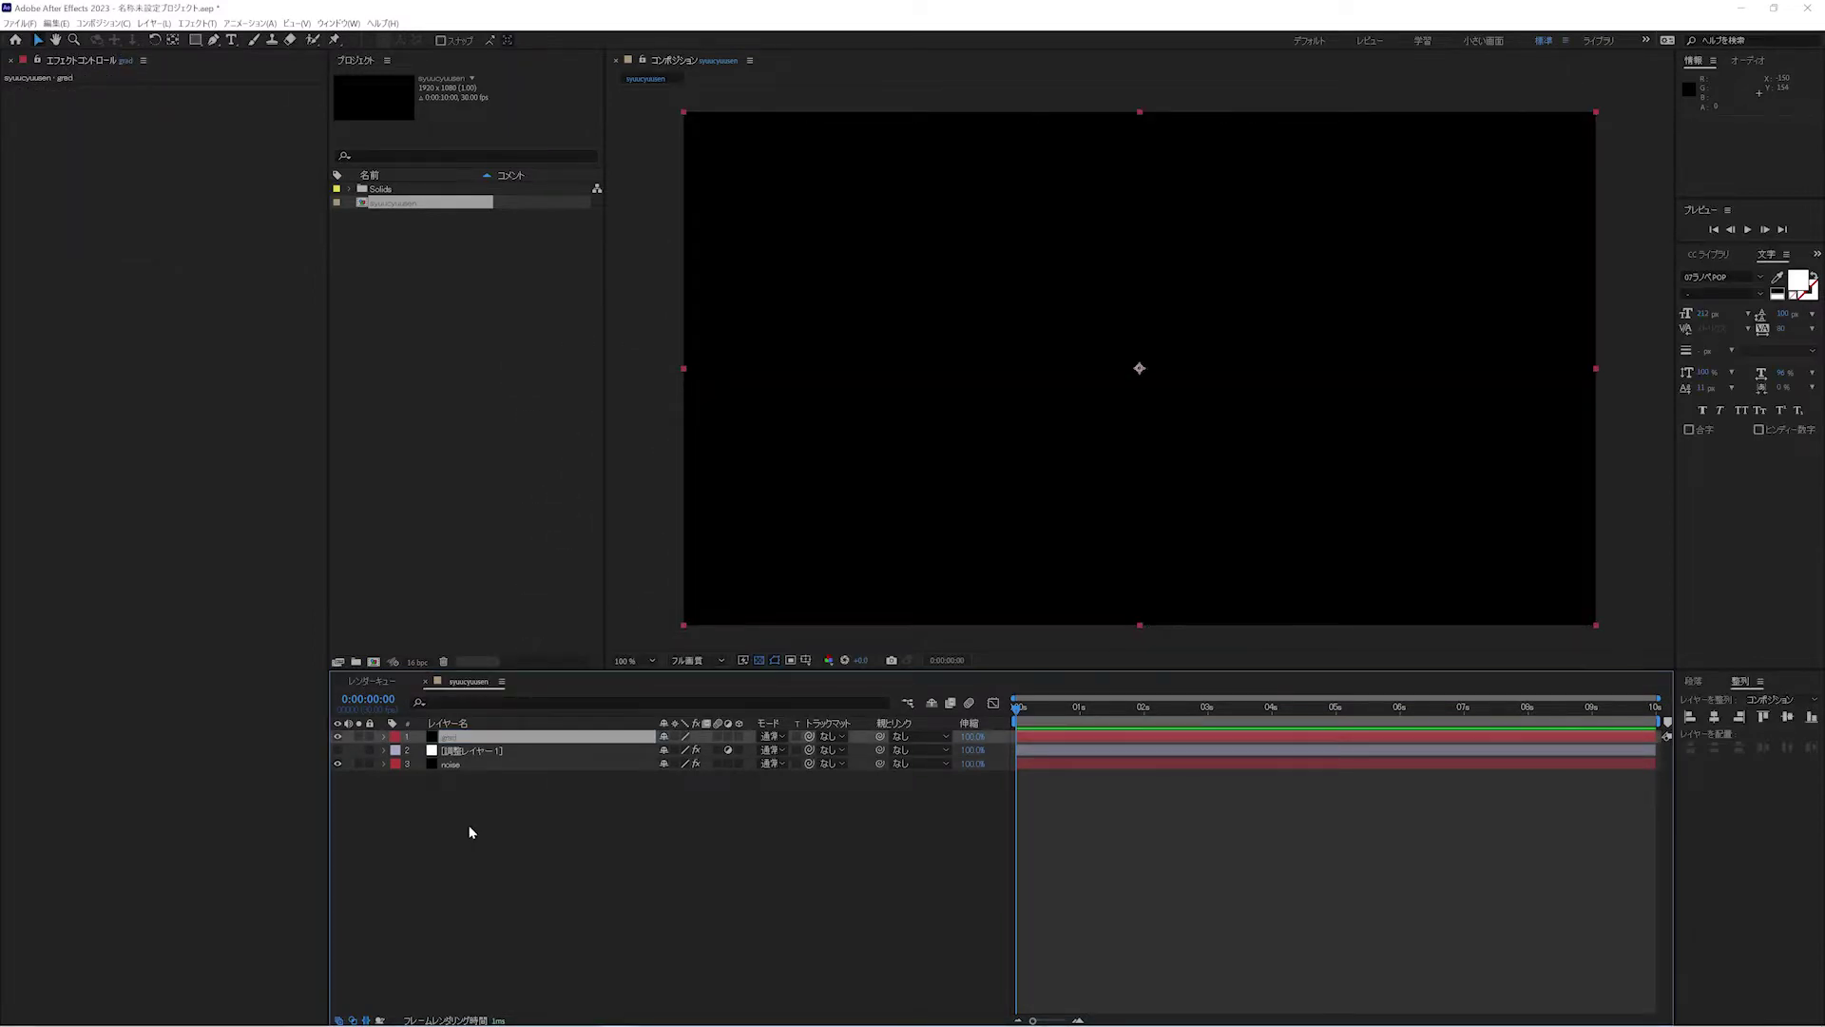
- Apply Gradient Ramp to grad, place it below the adjustment layer, and blend it with Color Burn
left_click(197, 23)
mouse_move(224, 781)
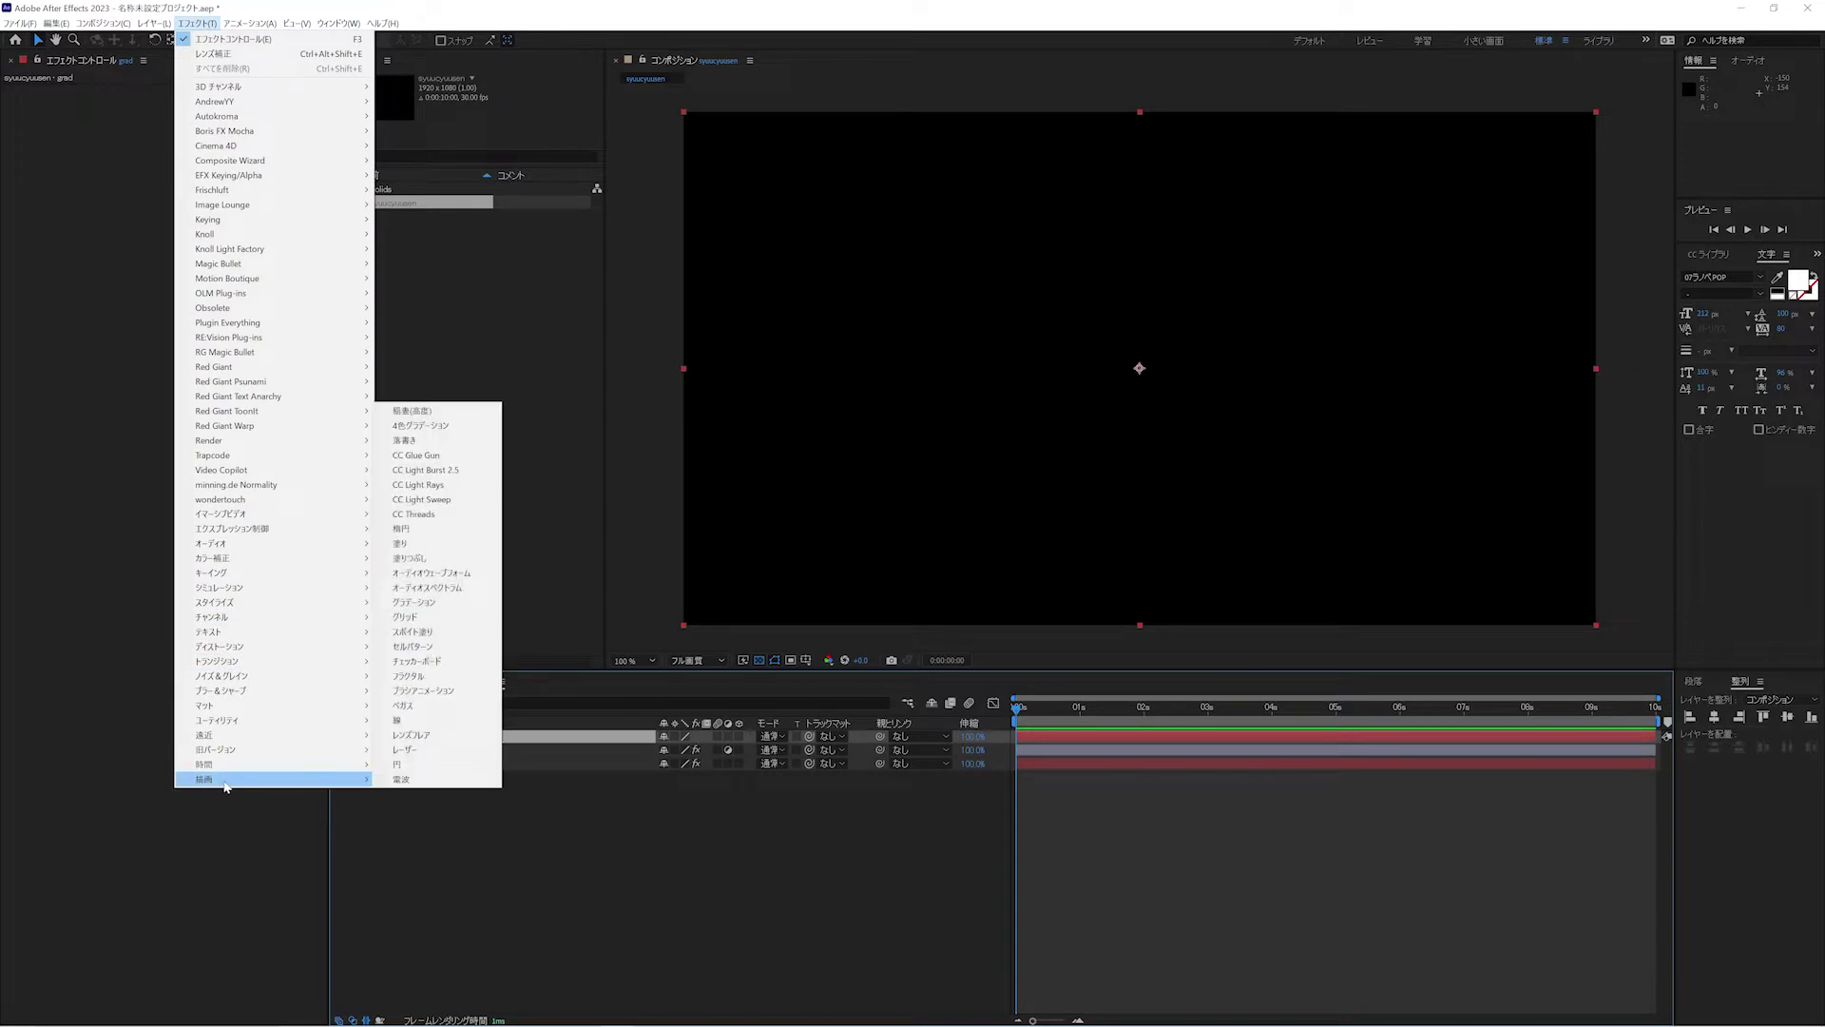
left_click(418, 602)
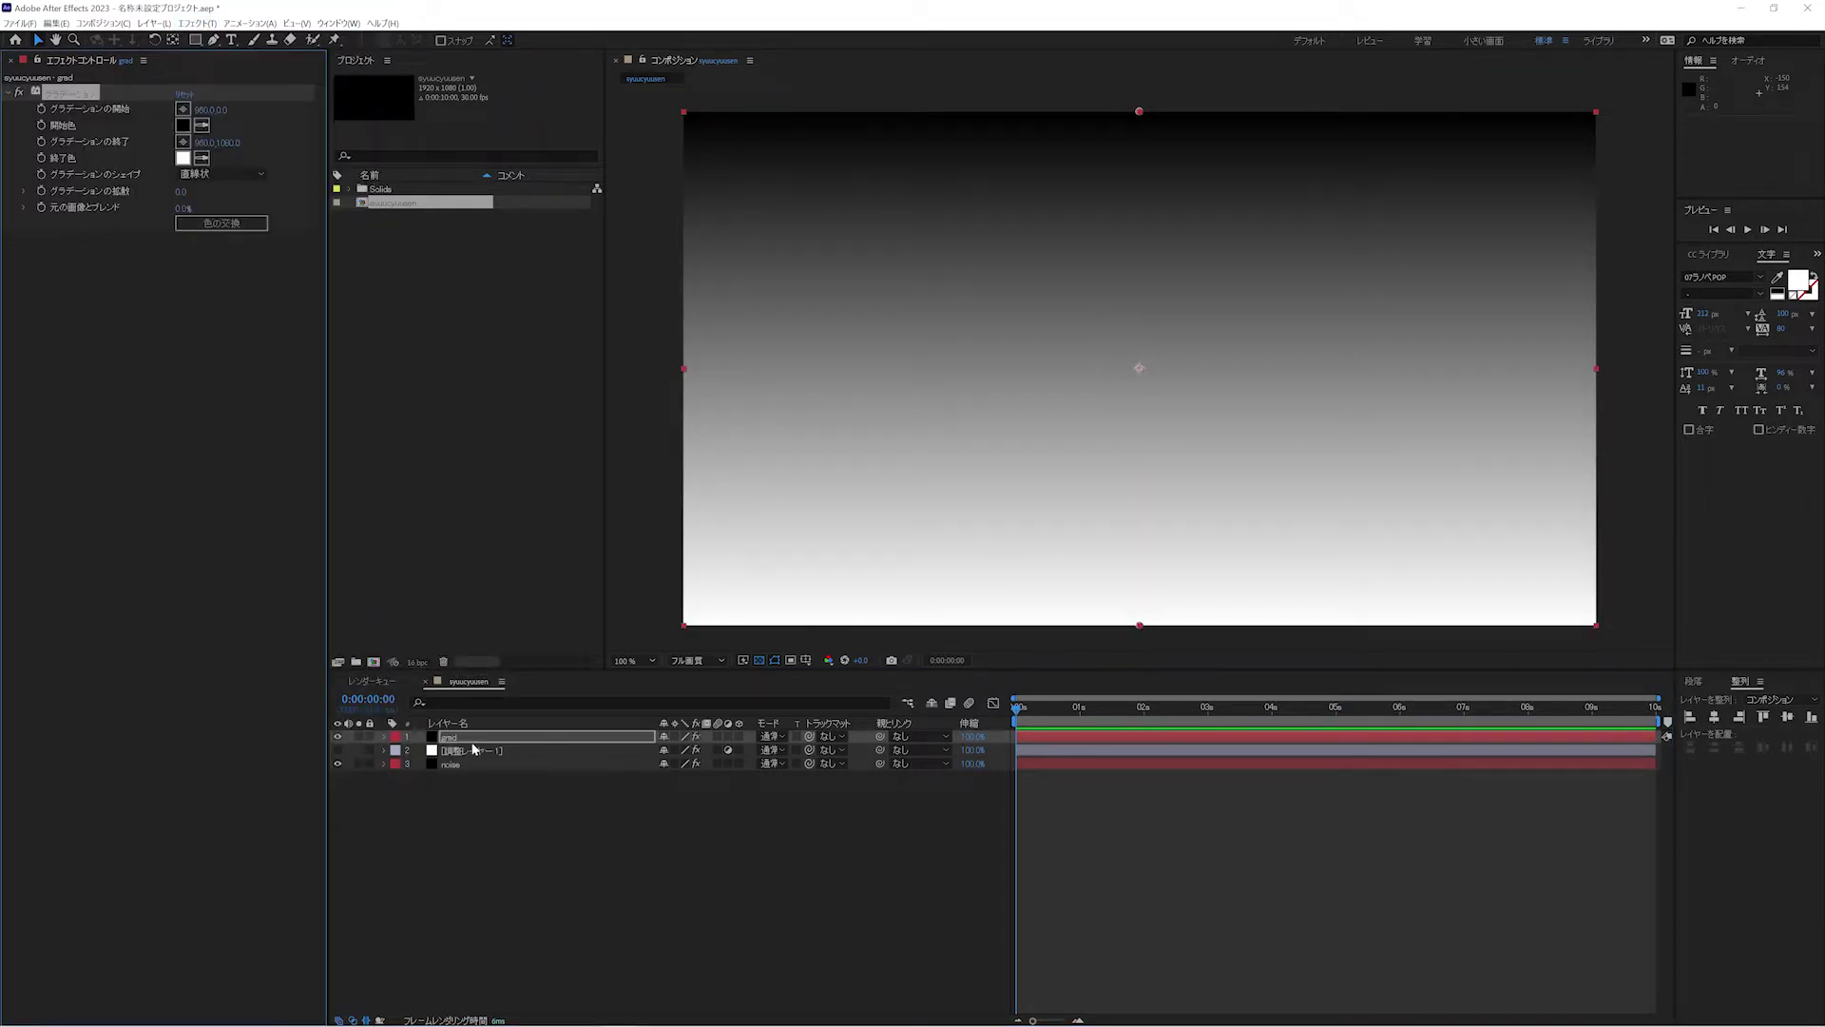
left_click_drag(473, 739, 475, 758)
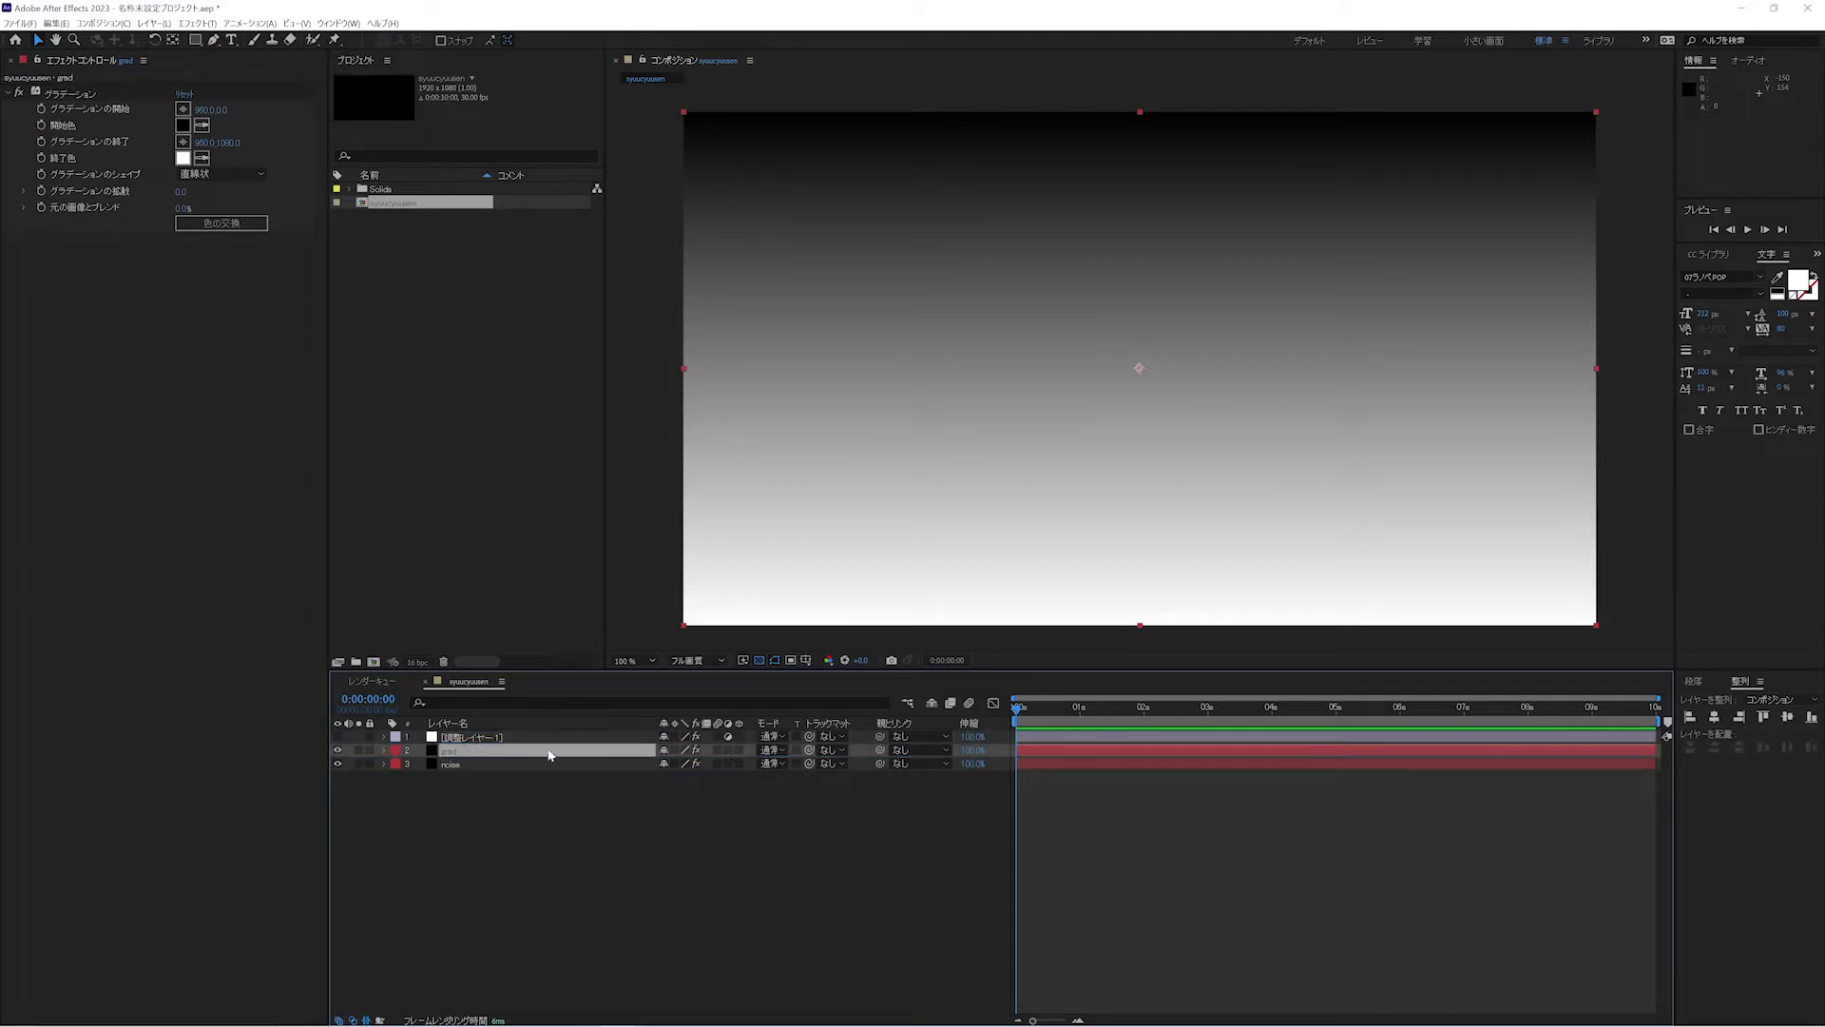
left_click(786, 751)
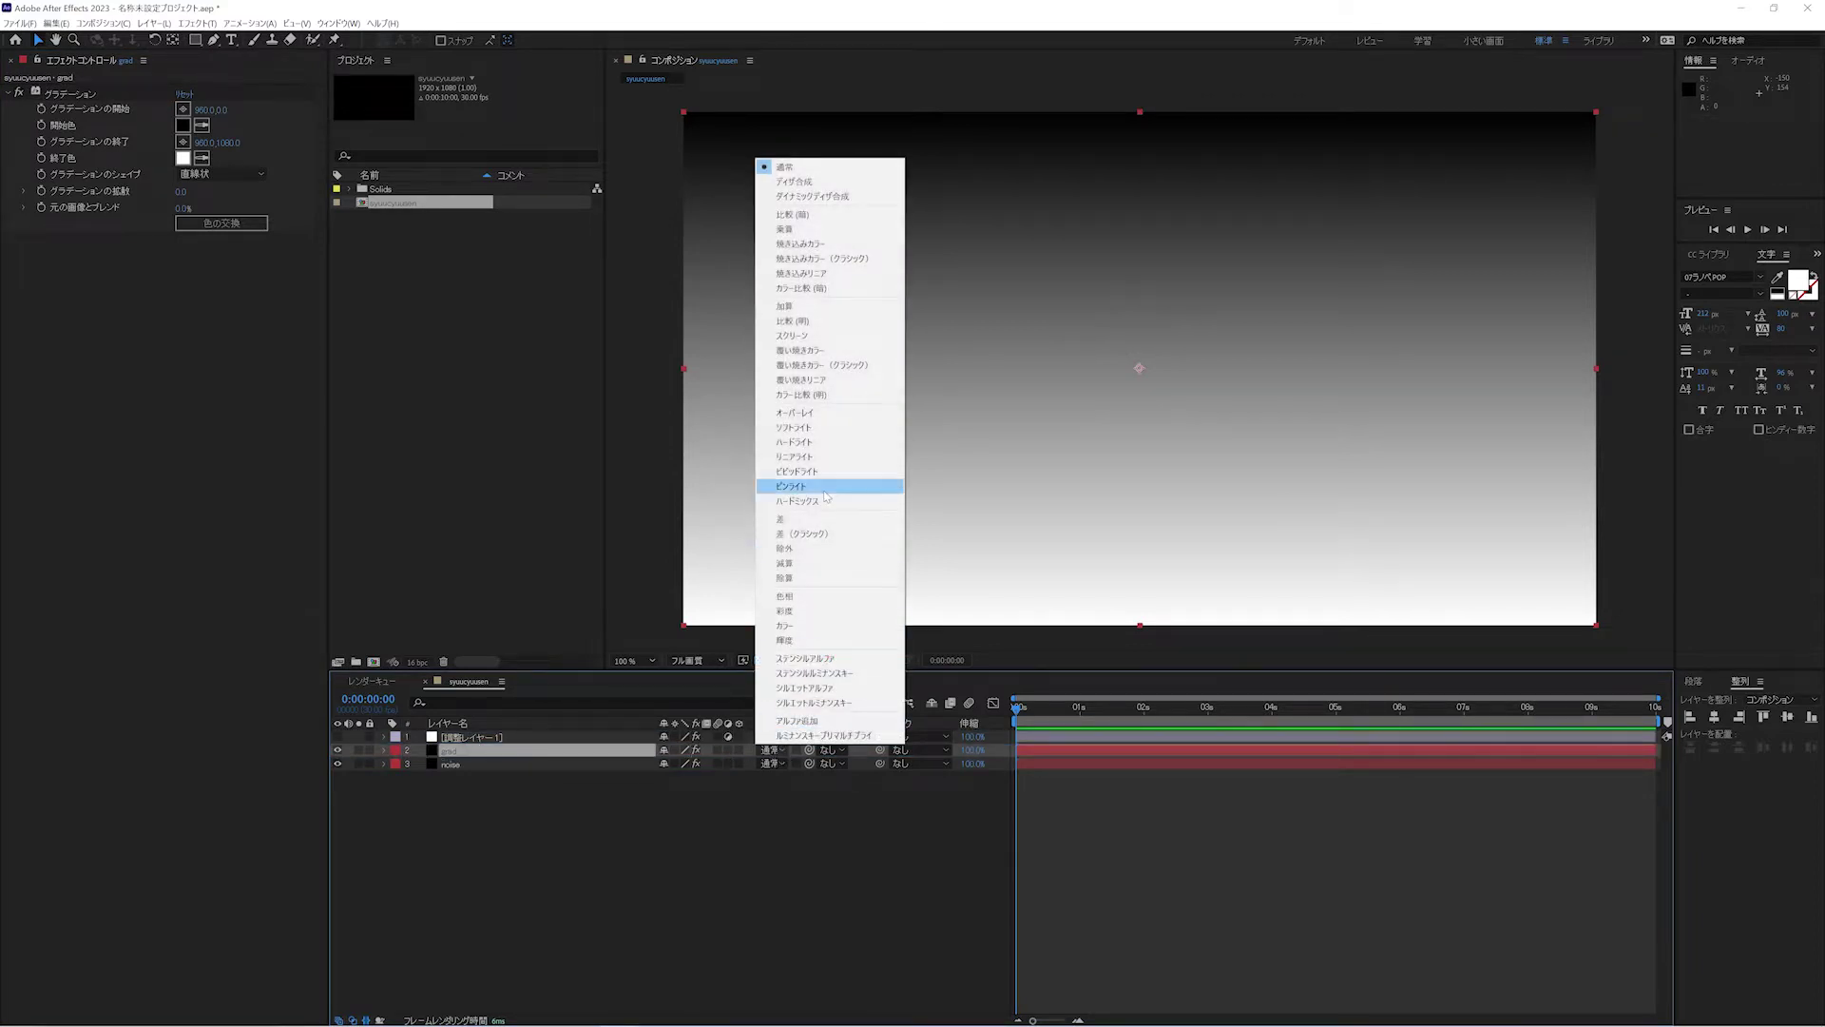
left_click(814, 259)
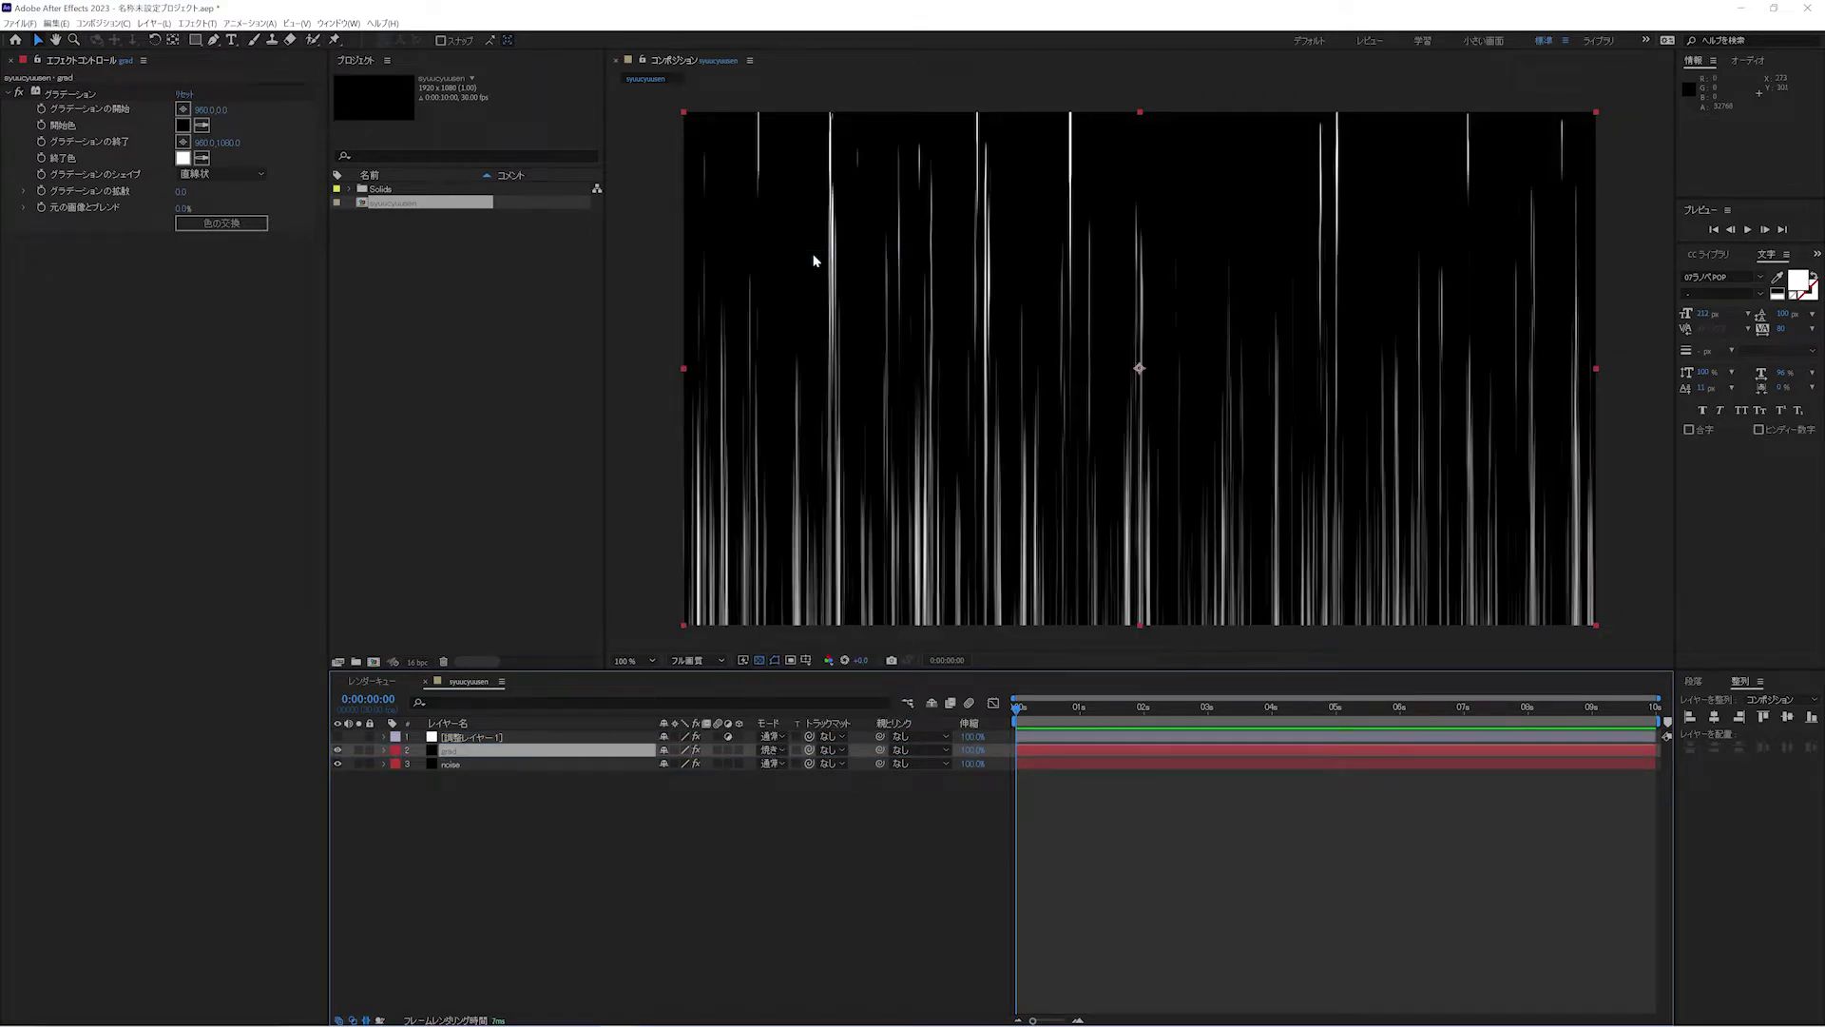
- Lower the grad layer's gradient start point and turn the adjustment layer back on
left_click(474, 756)
left_click_drag(227, 116, 474, 151)
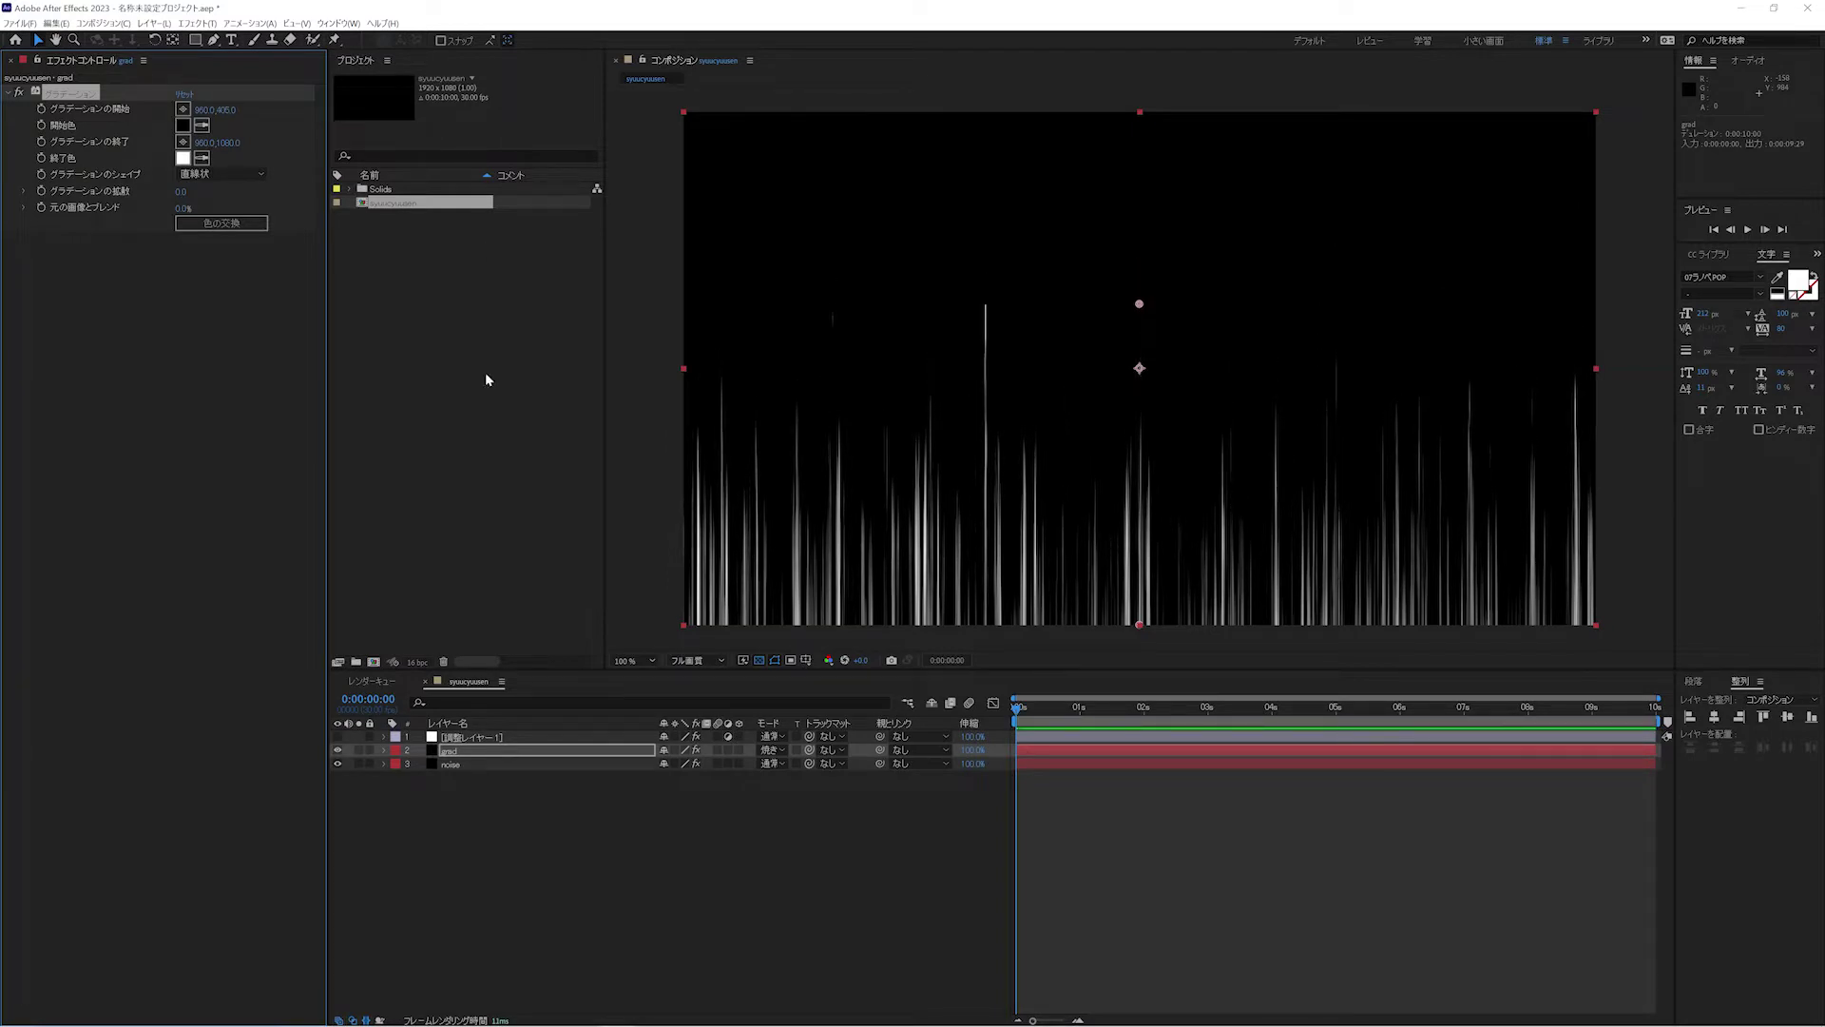
left_click(337, 738)
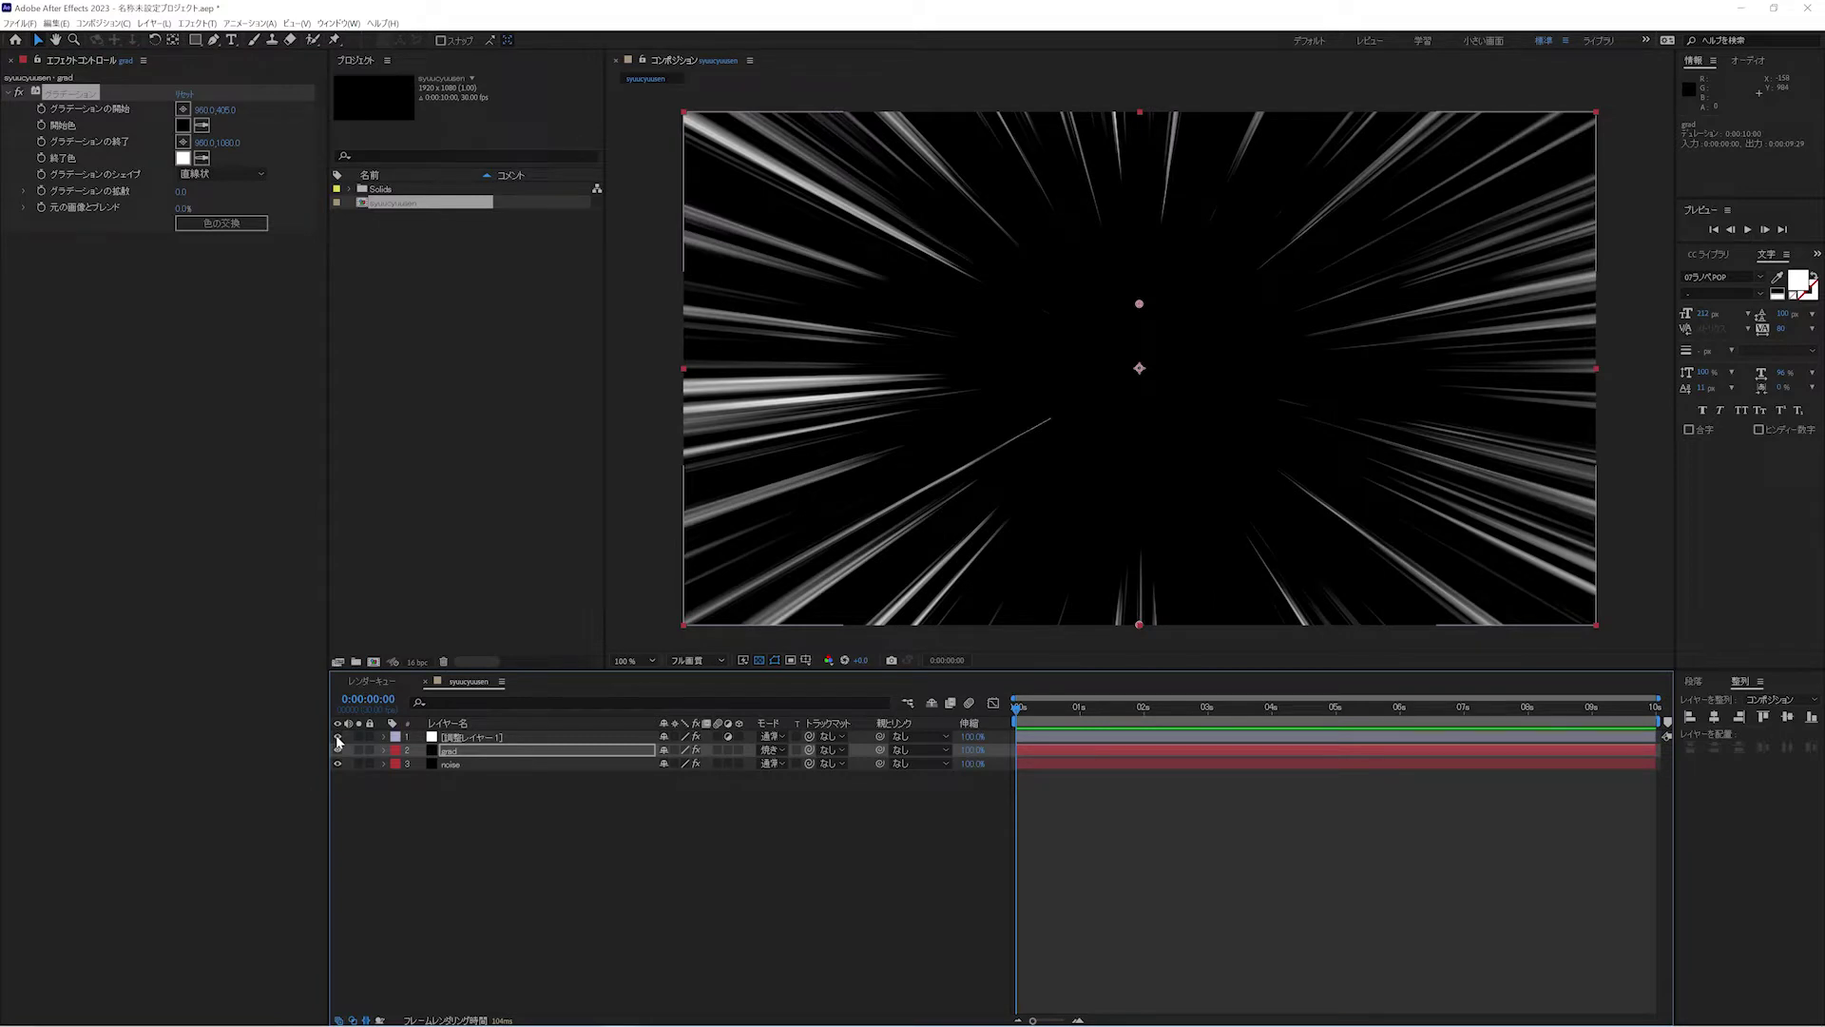
left_click(463, 752)
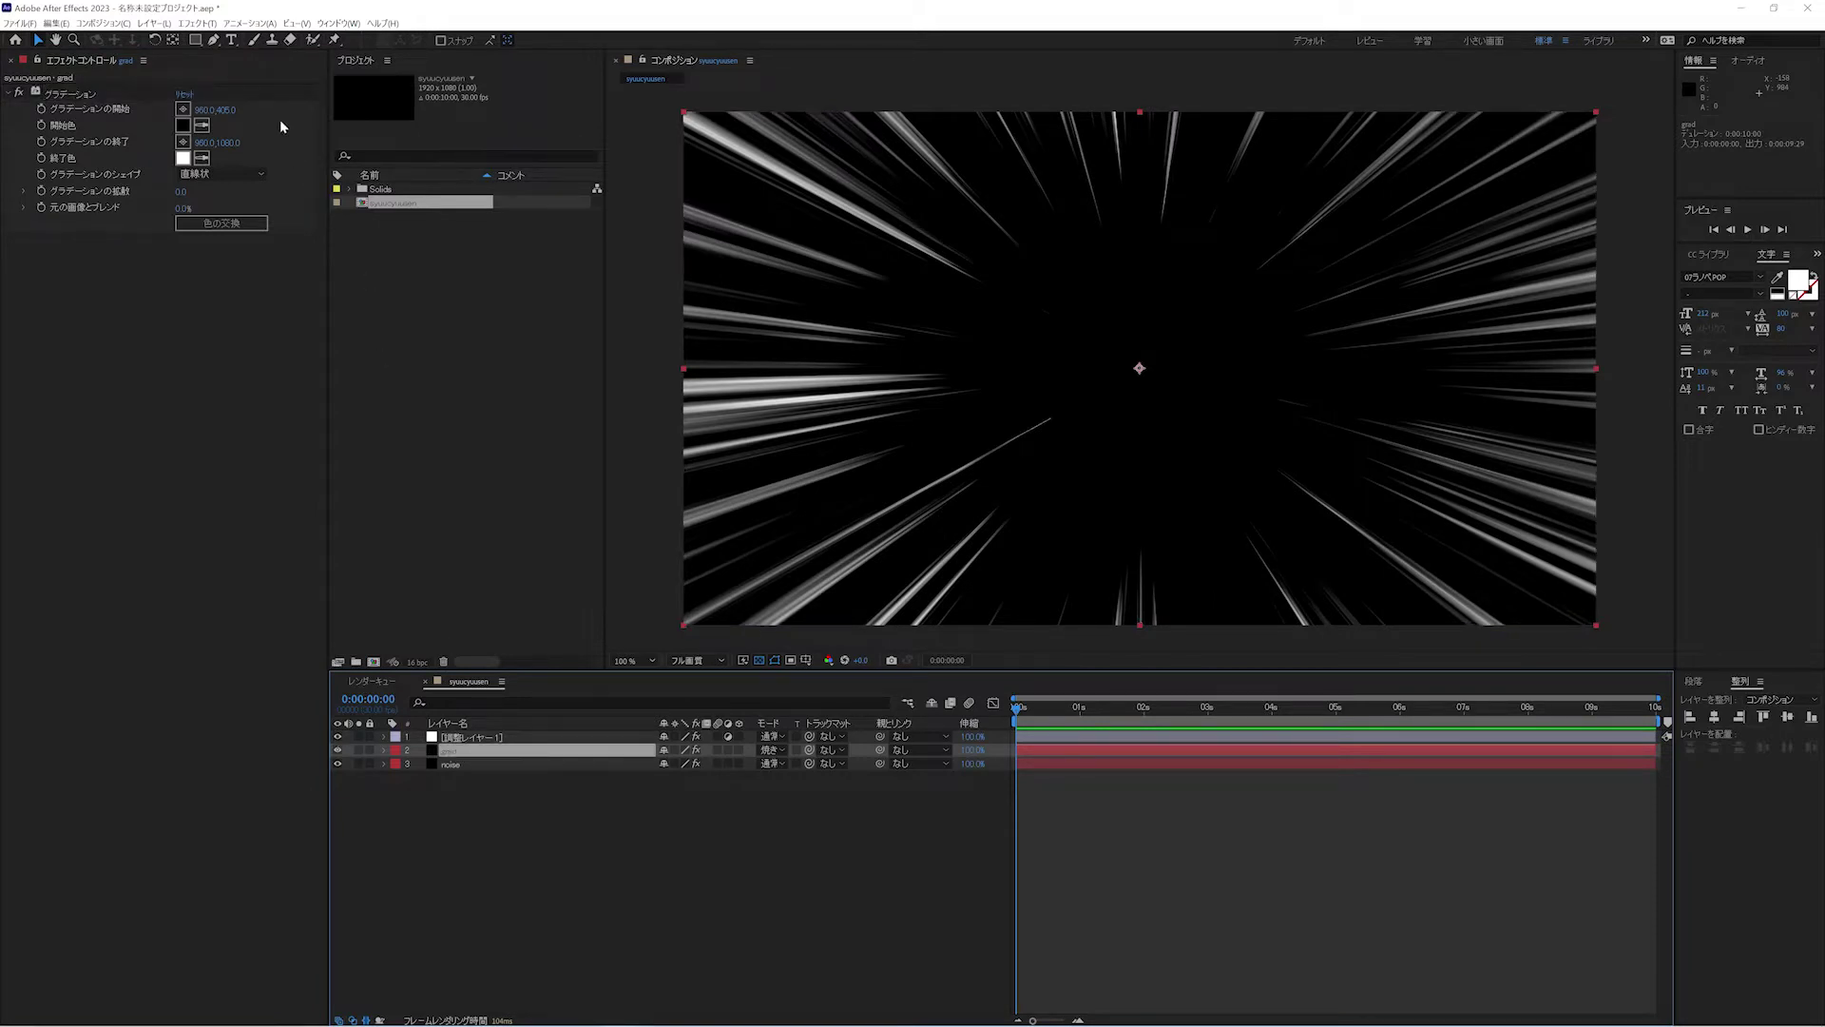
left_click_drag(227, 110, 276, 110)
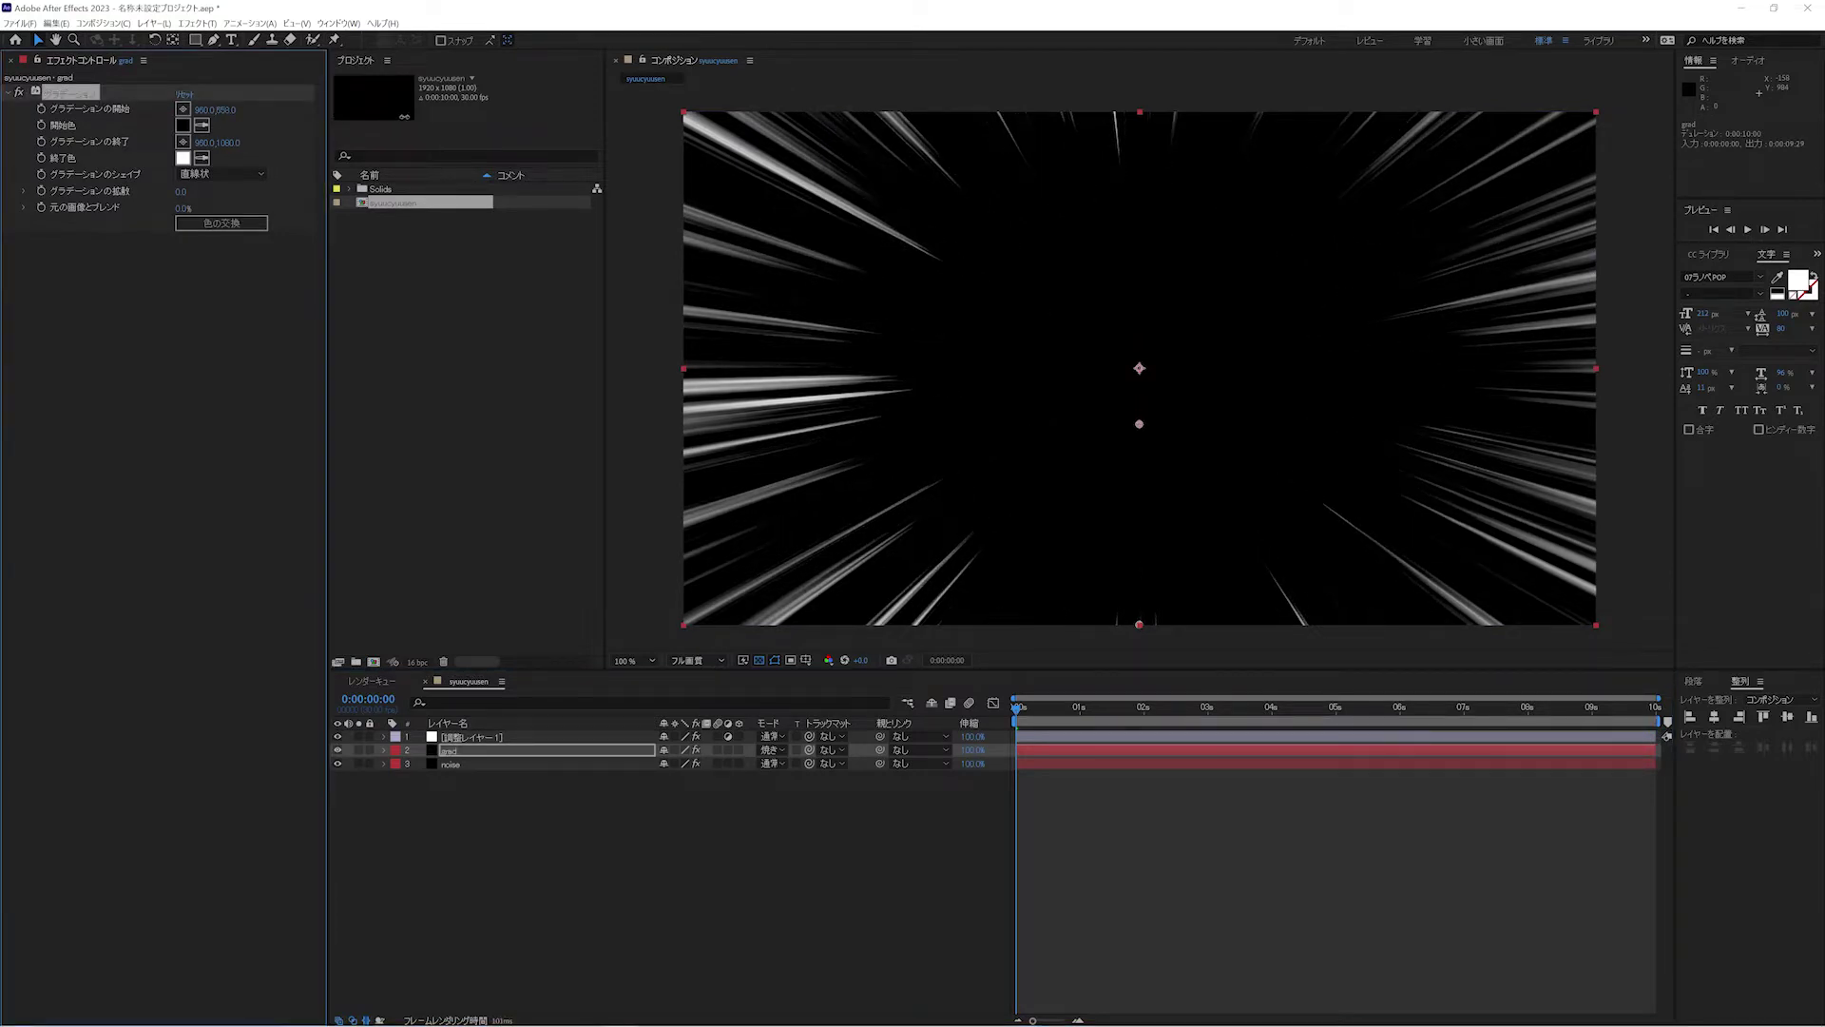
left_click(228, 110)
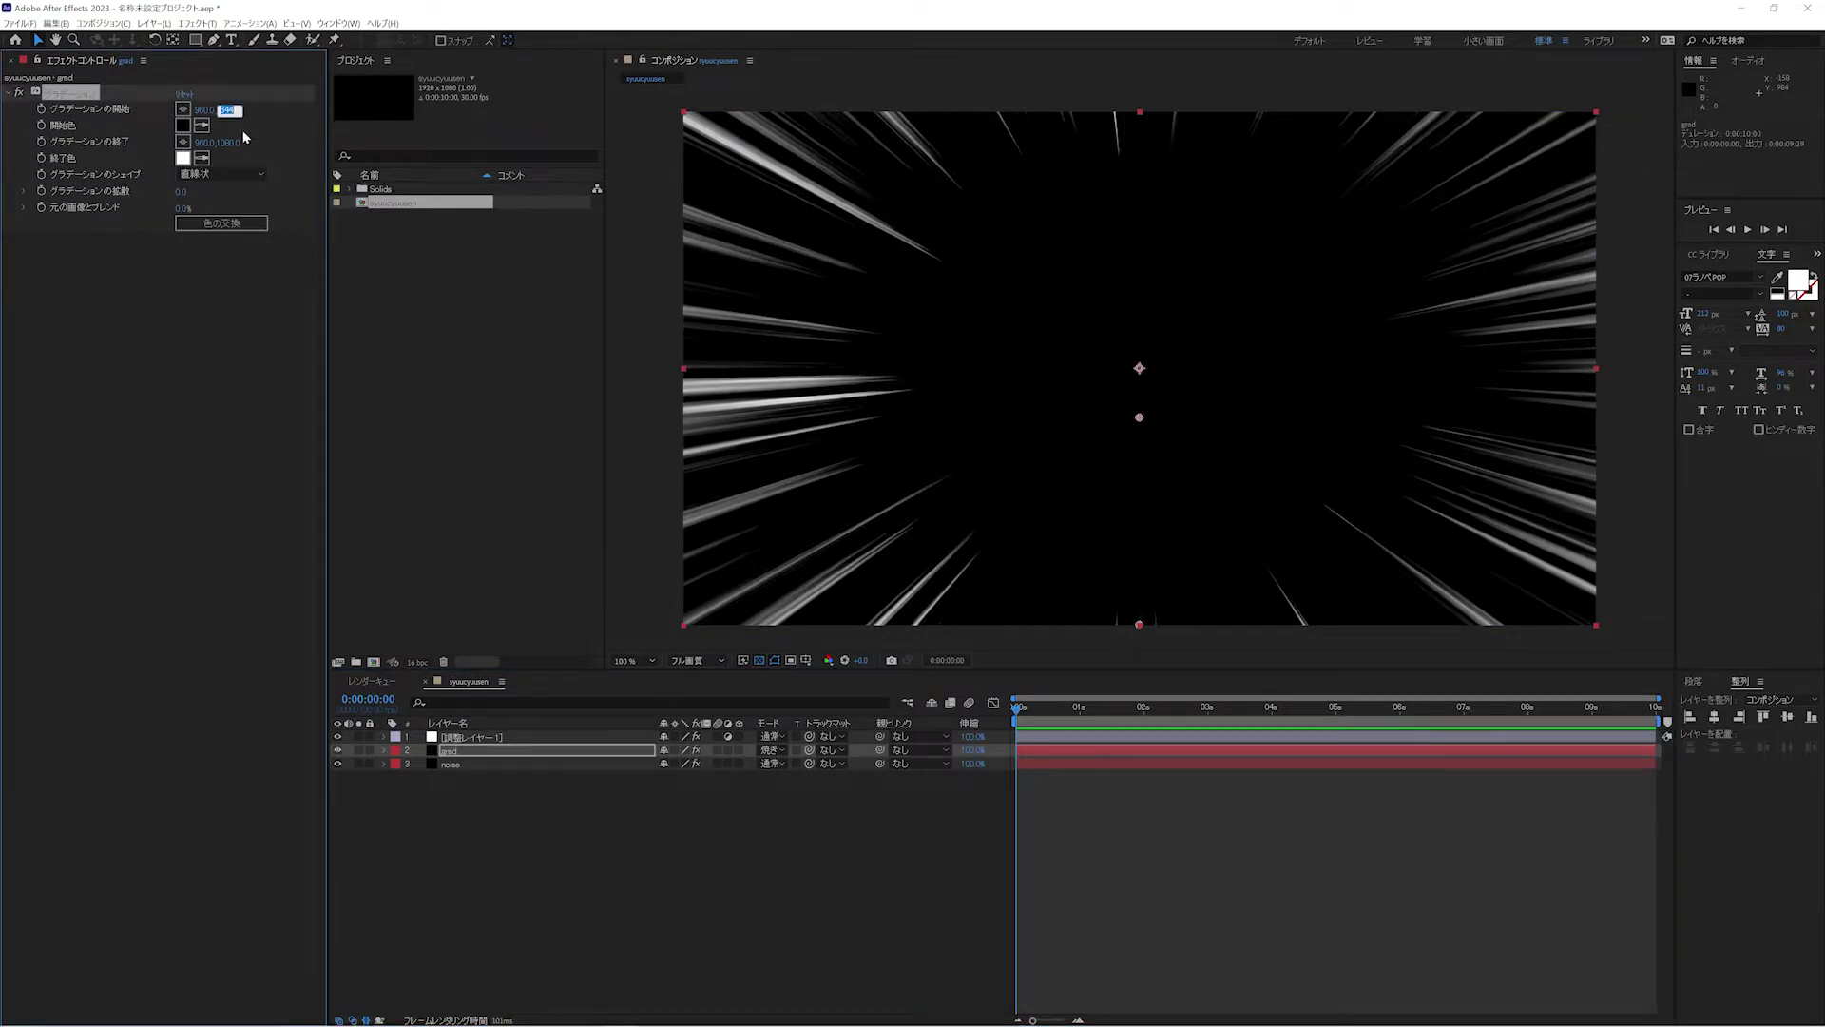
type("5")
- Add an Unsharp Mask effect to the adjustment layer
left_click(551, 737)
left_click(197, 23)
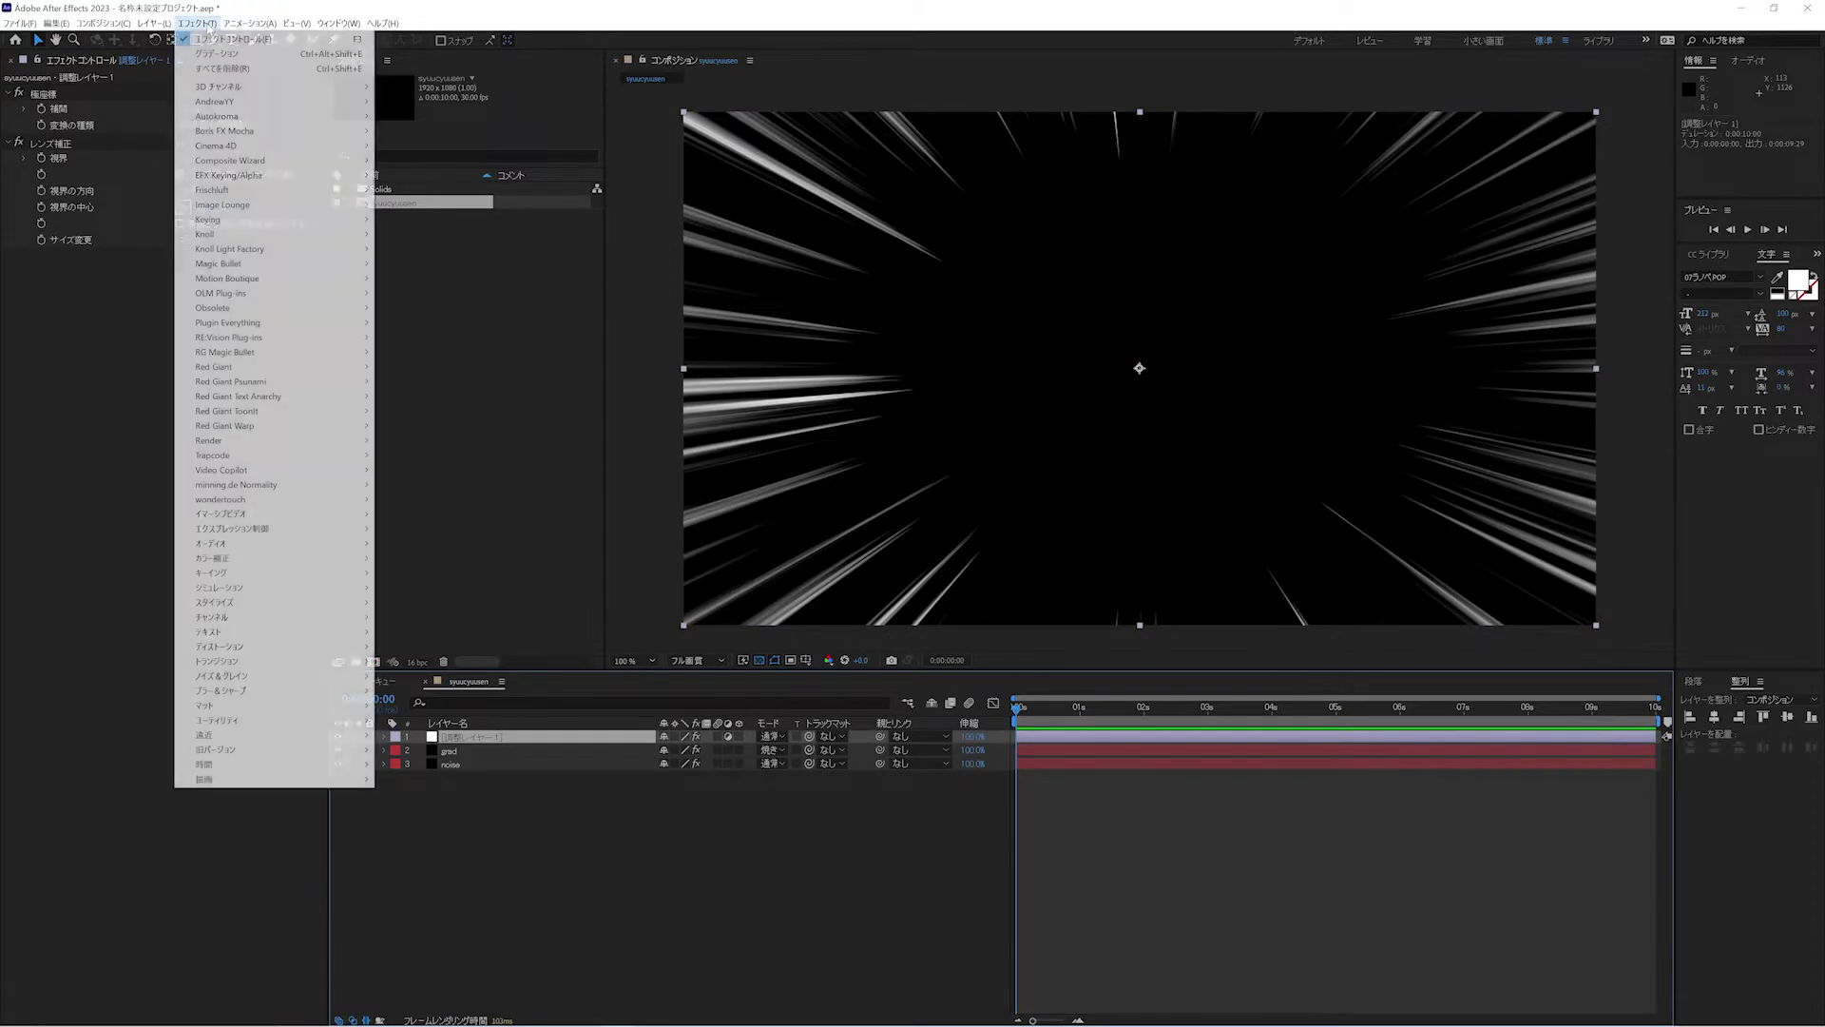
mouse_move(228, 697)
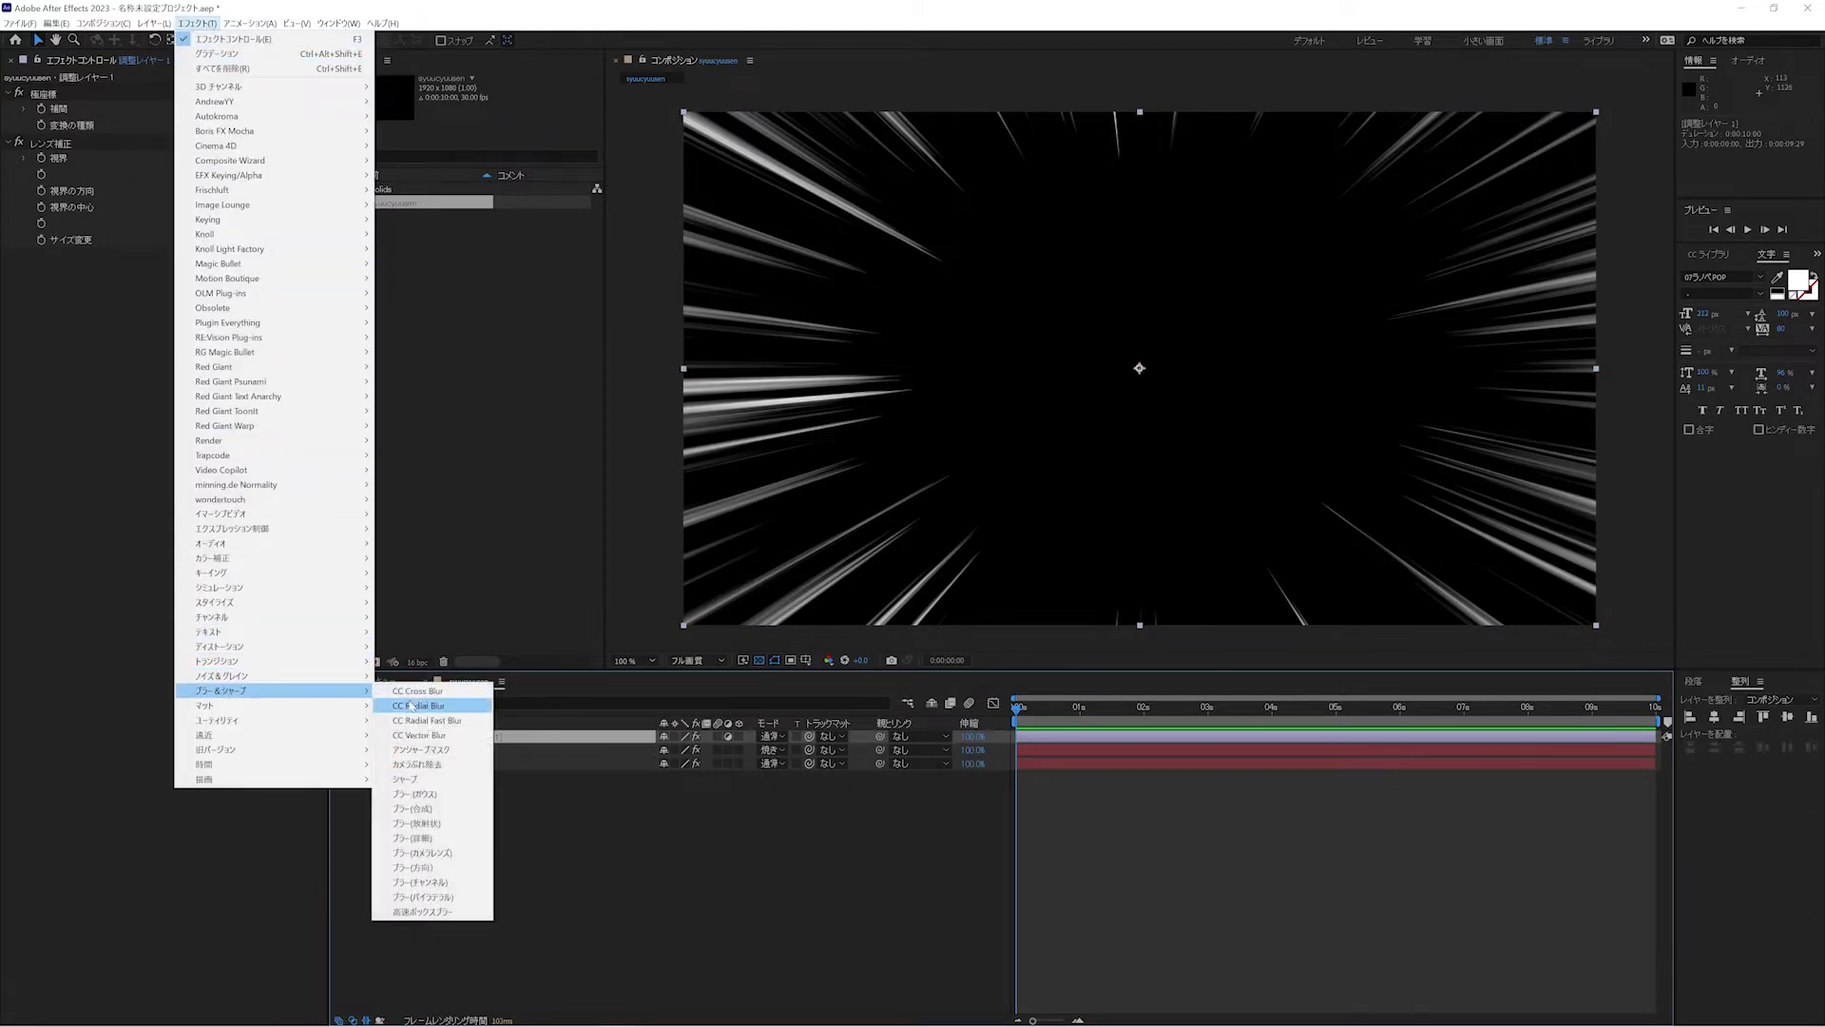
left_click(416, 750)
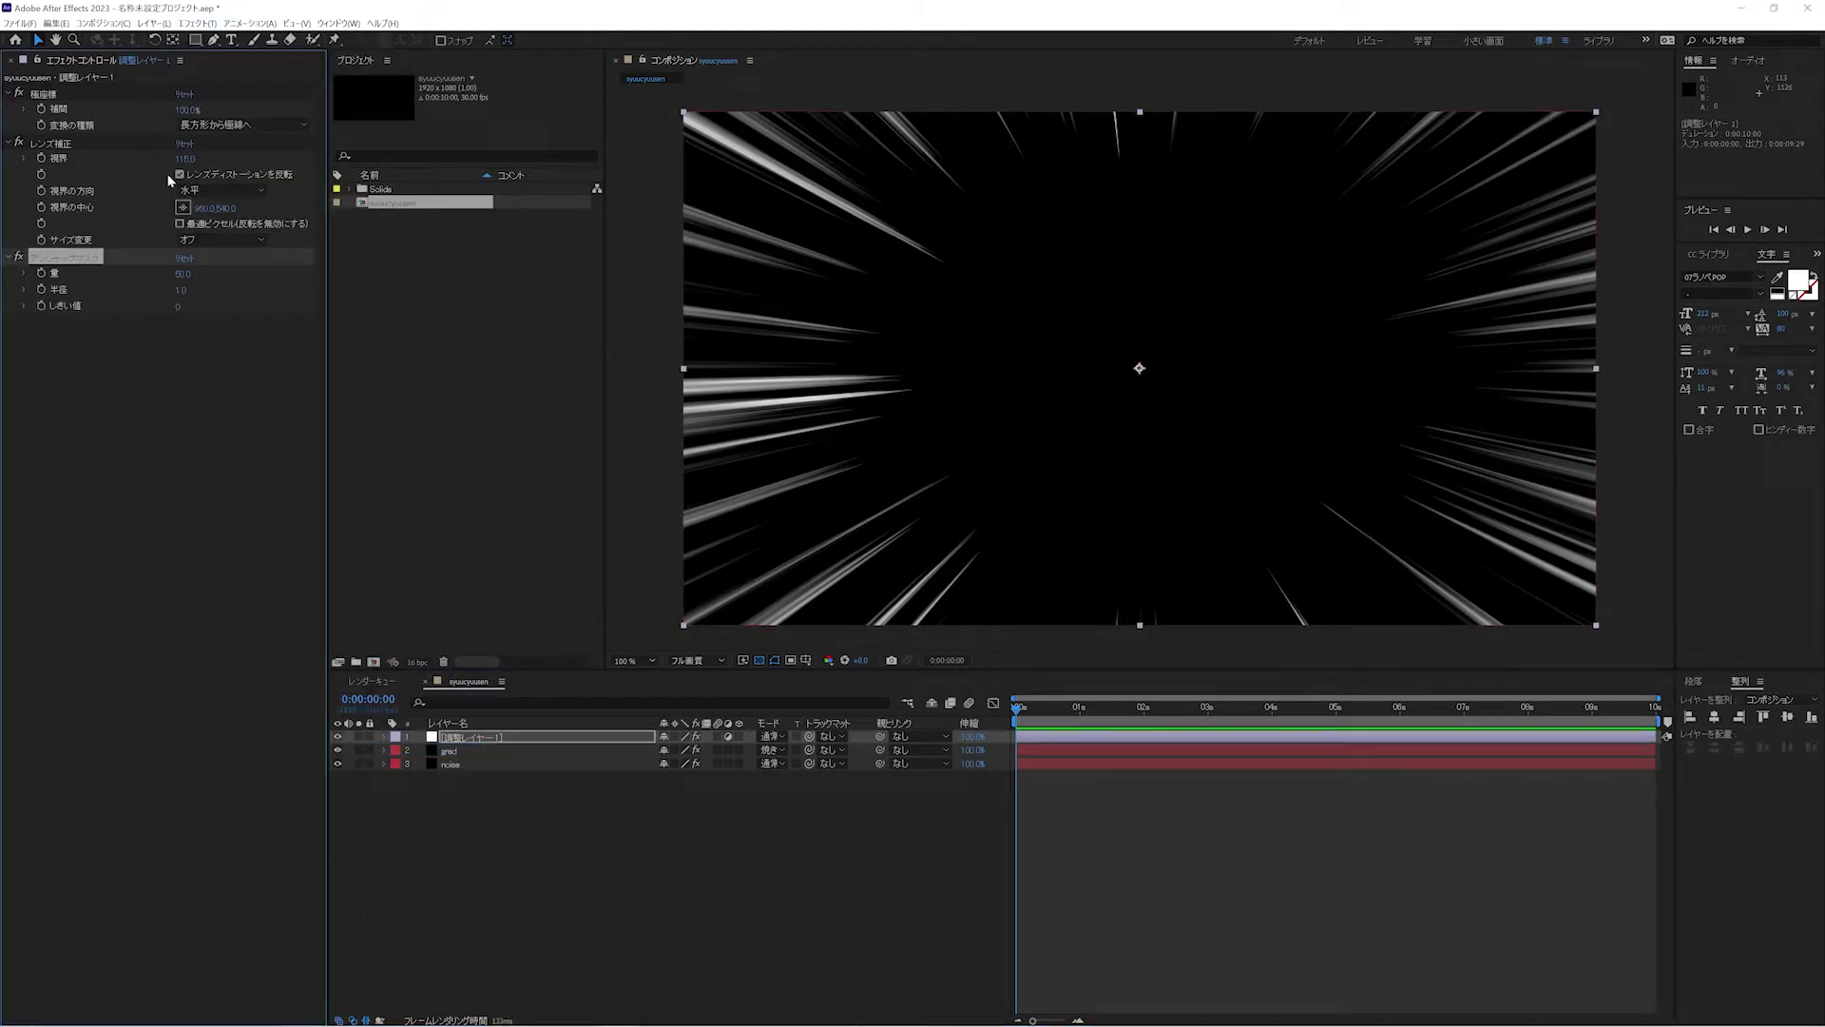
- Set Unsharp Mask amount 500 and radius 10, and move it above Optics Compensation
left_click(183, 275)
type("500")
key("Return")
left_click(180, 290)
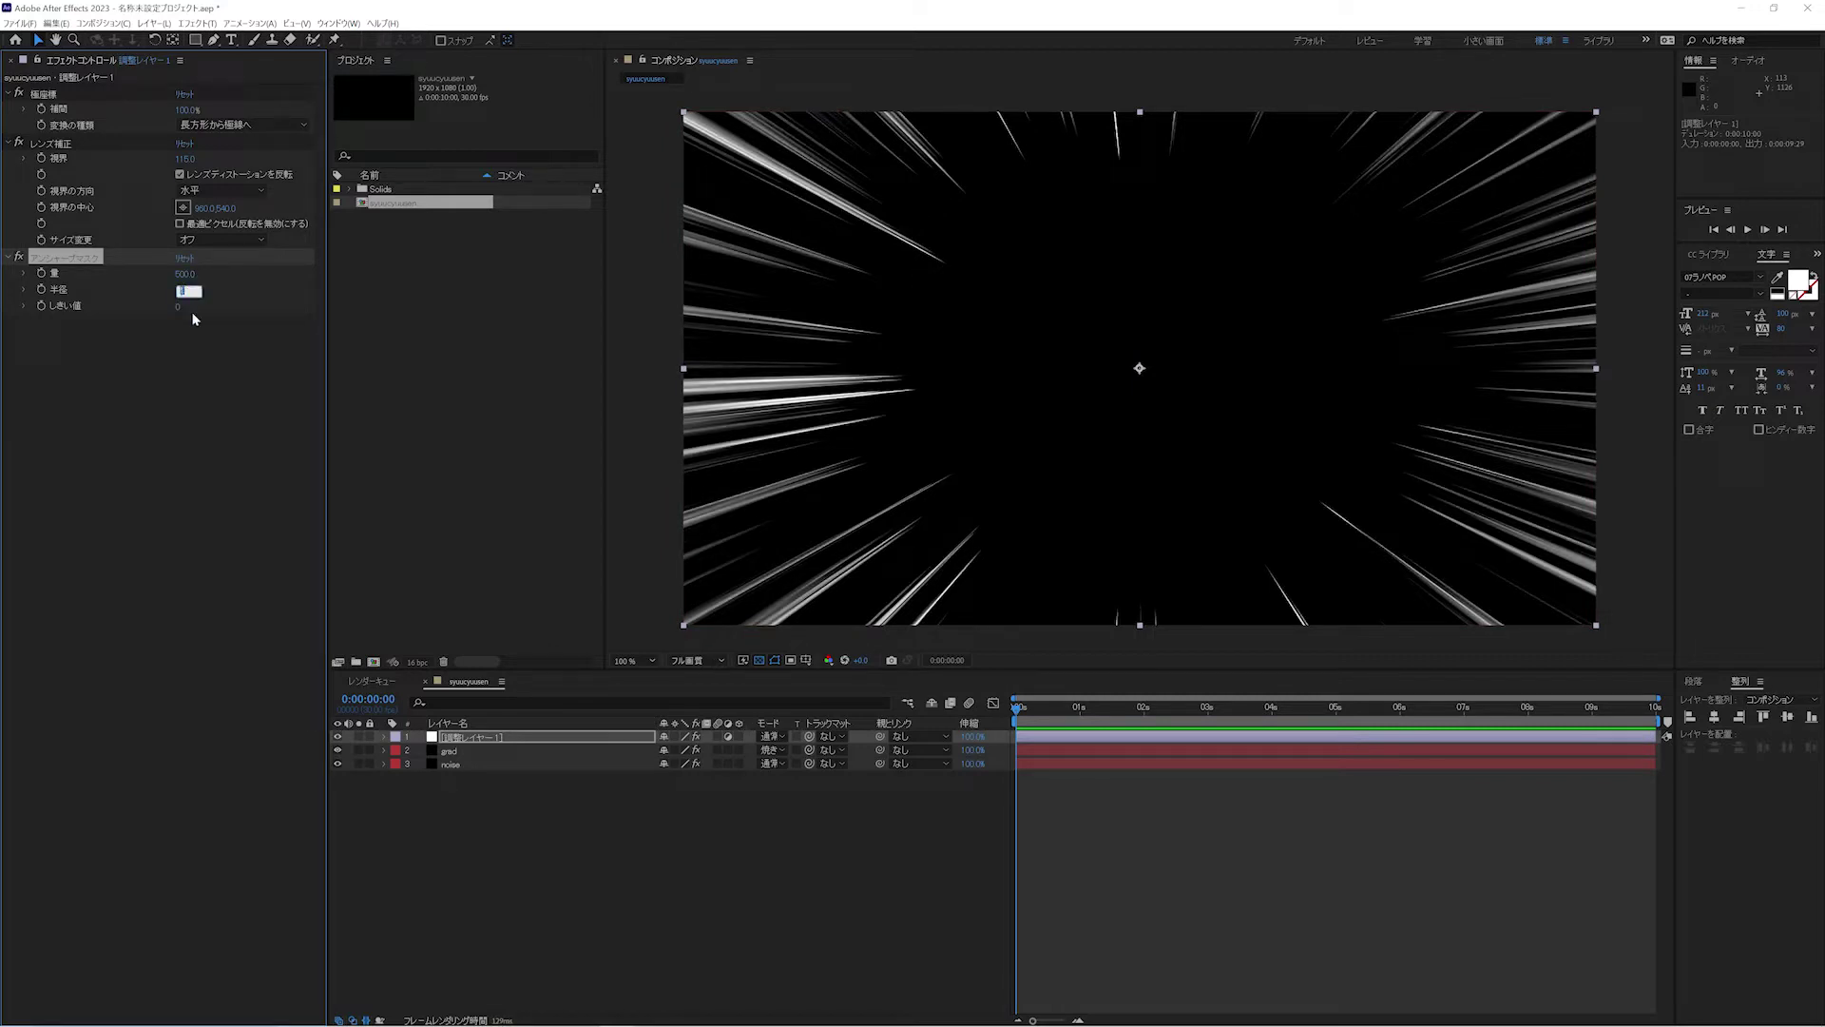
type("10")
key("Return")
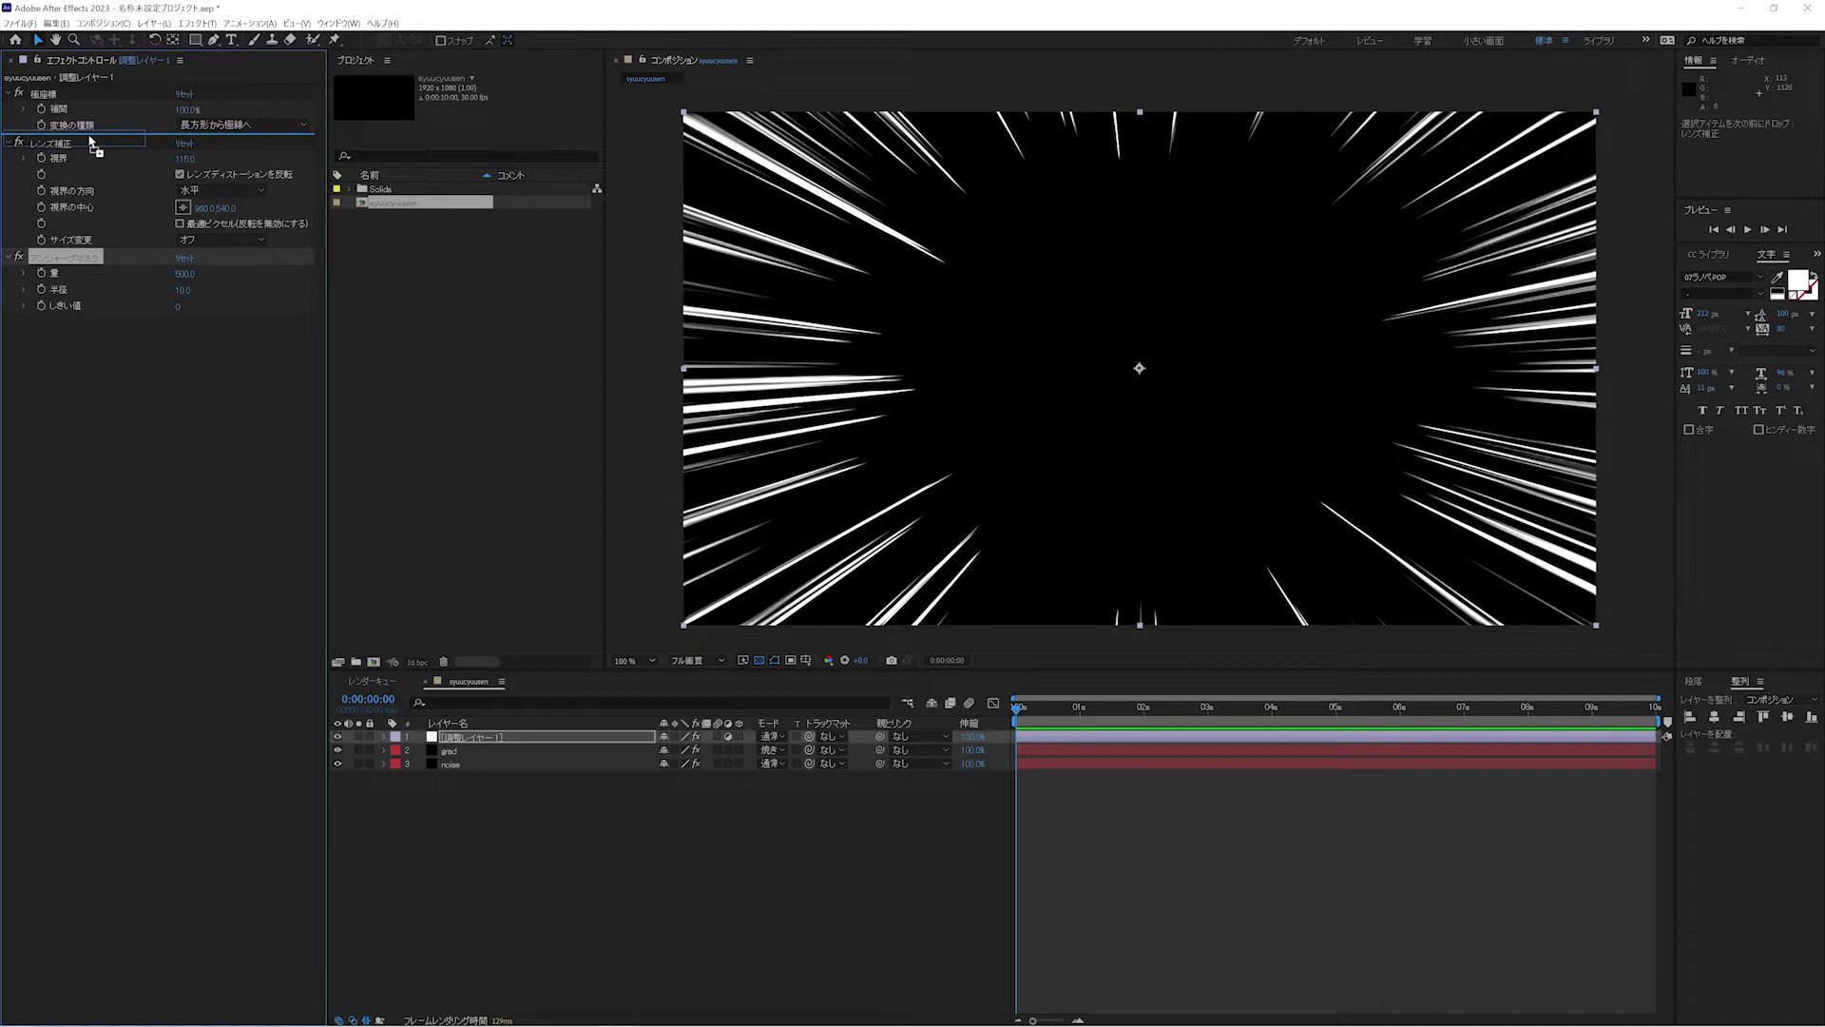
left_click_drag(90, 258, 90, 141)
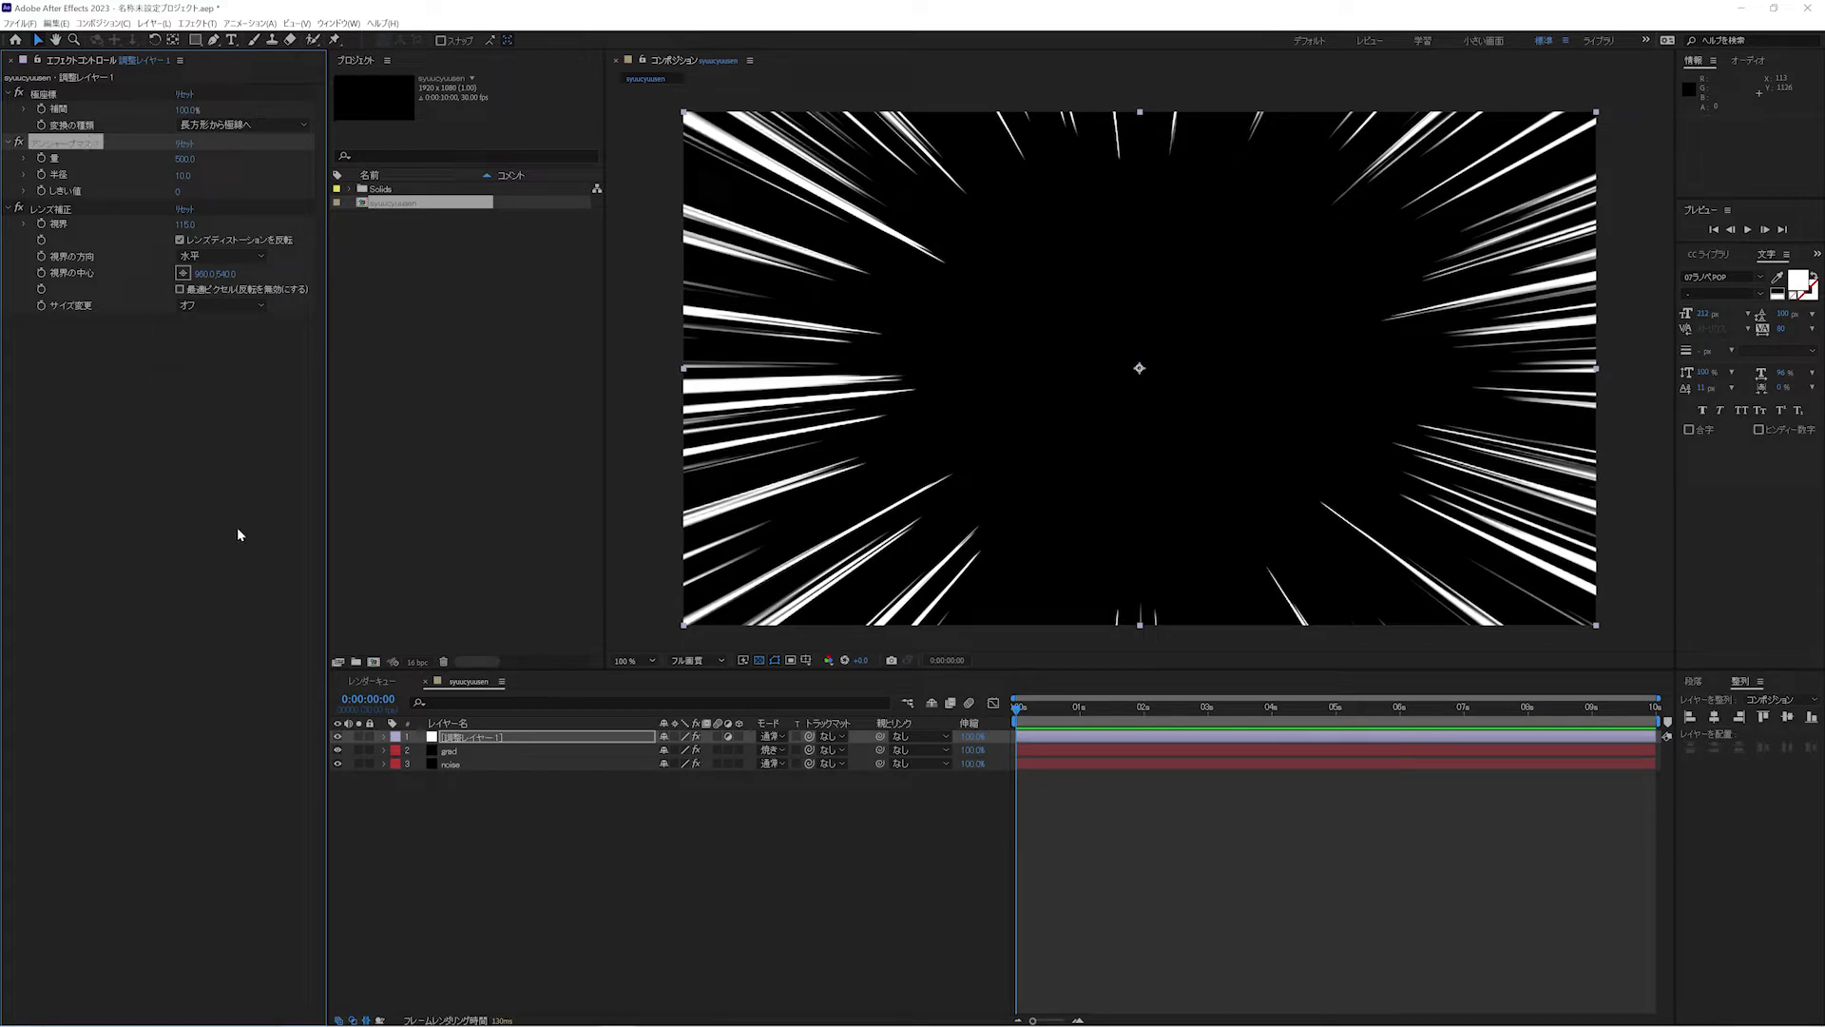
- Try a Fractal Noise evolution change on the noise layer, undo it, then scrub the Random Seed
left_click(448, 764)
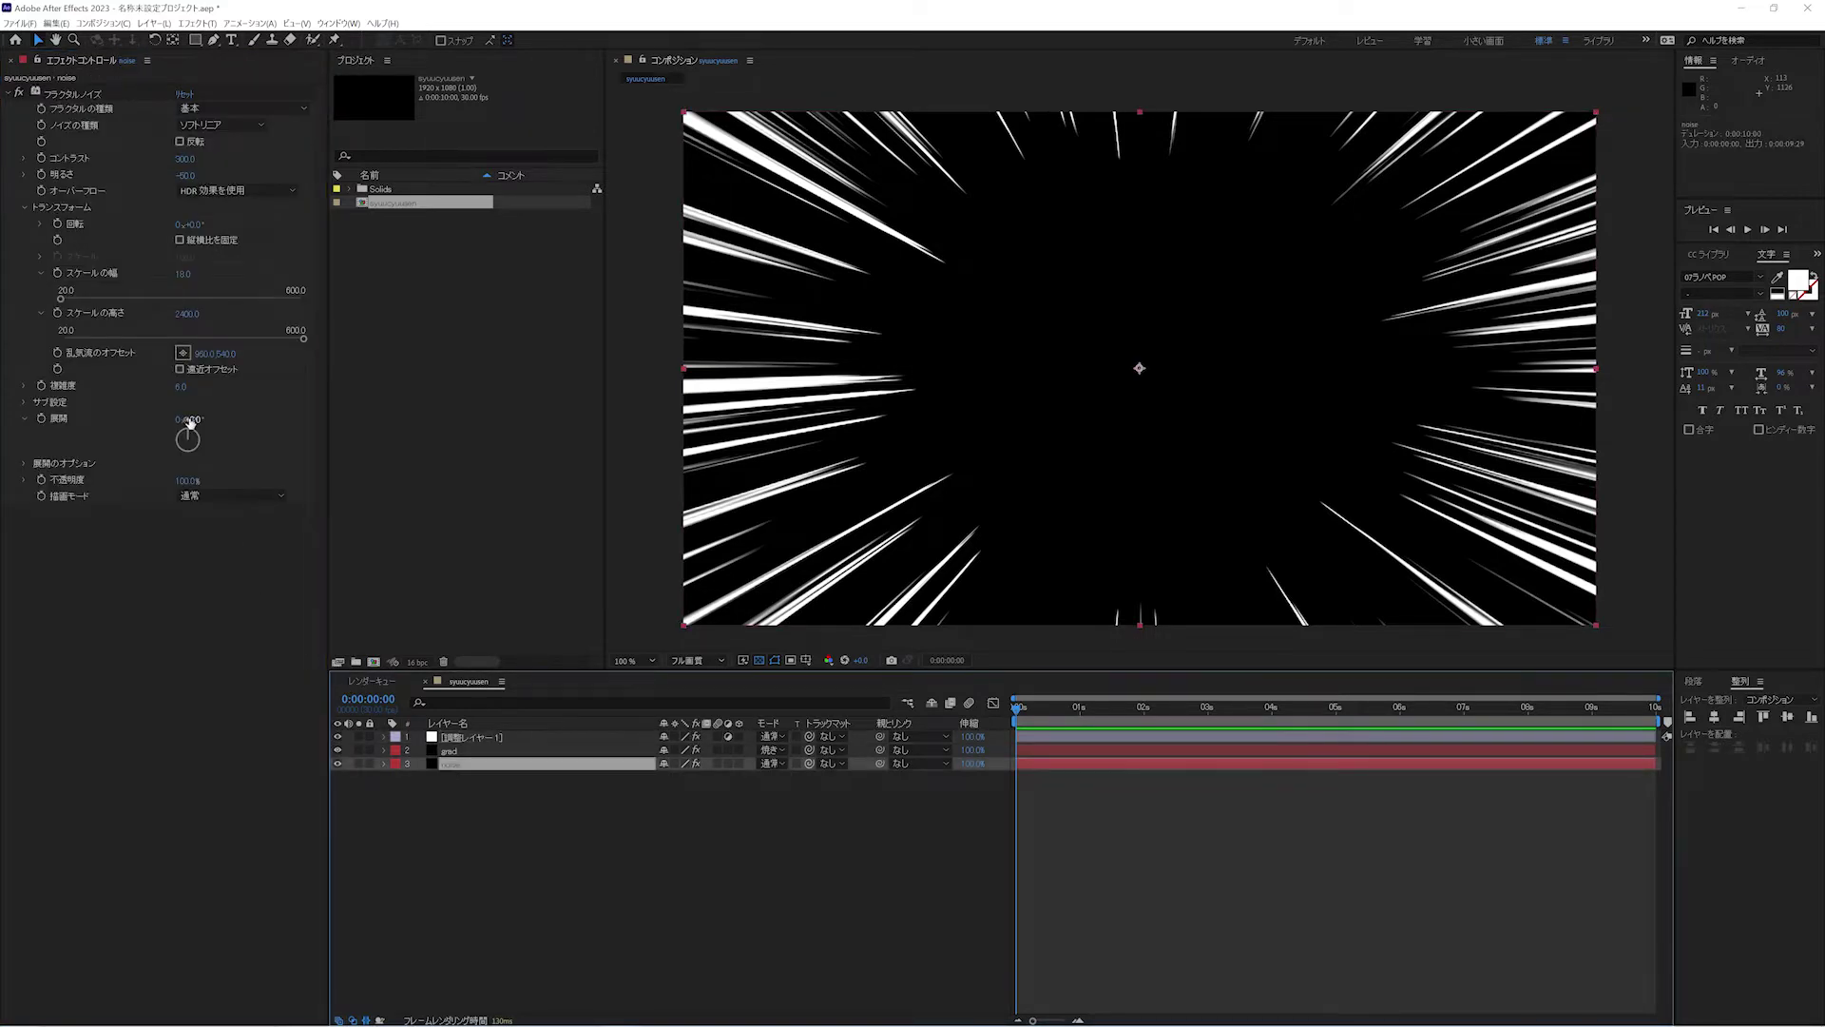
left_click_drag(191, 422, 842, 406)
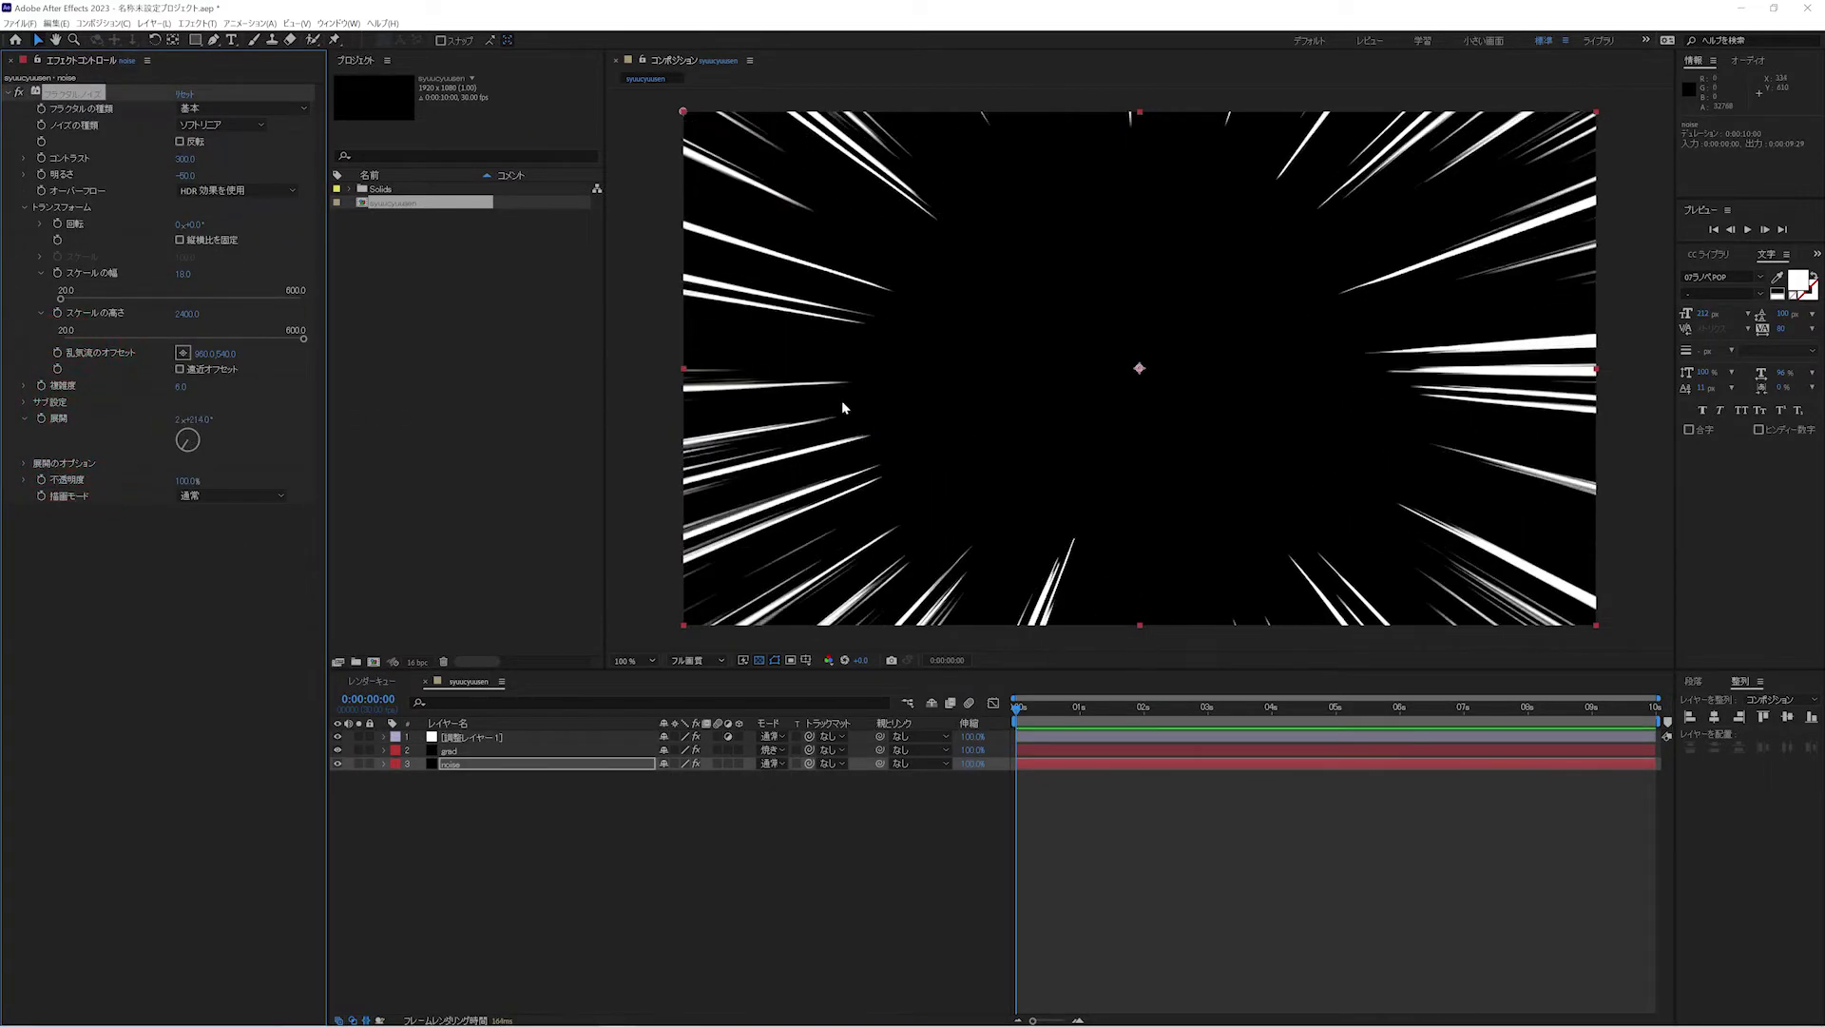
key("ctrl+z")
left_click(24, 463)
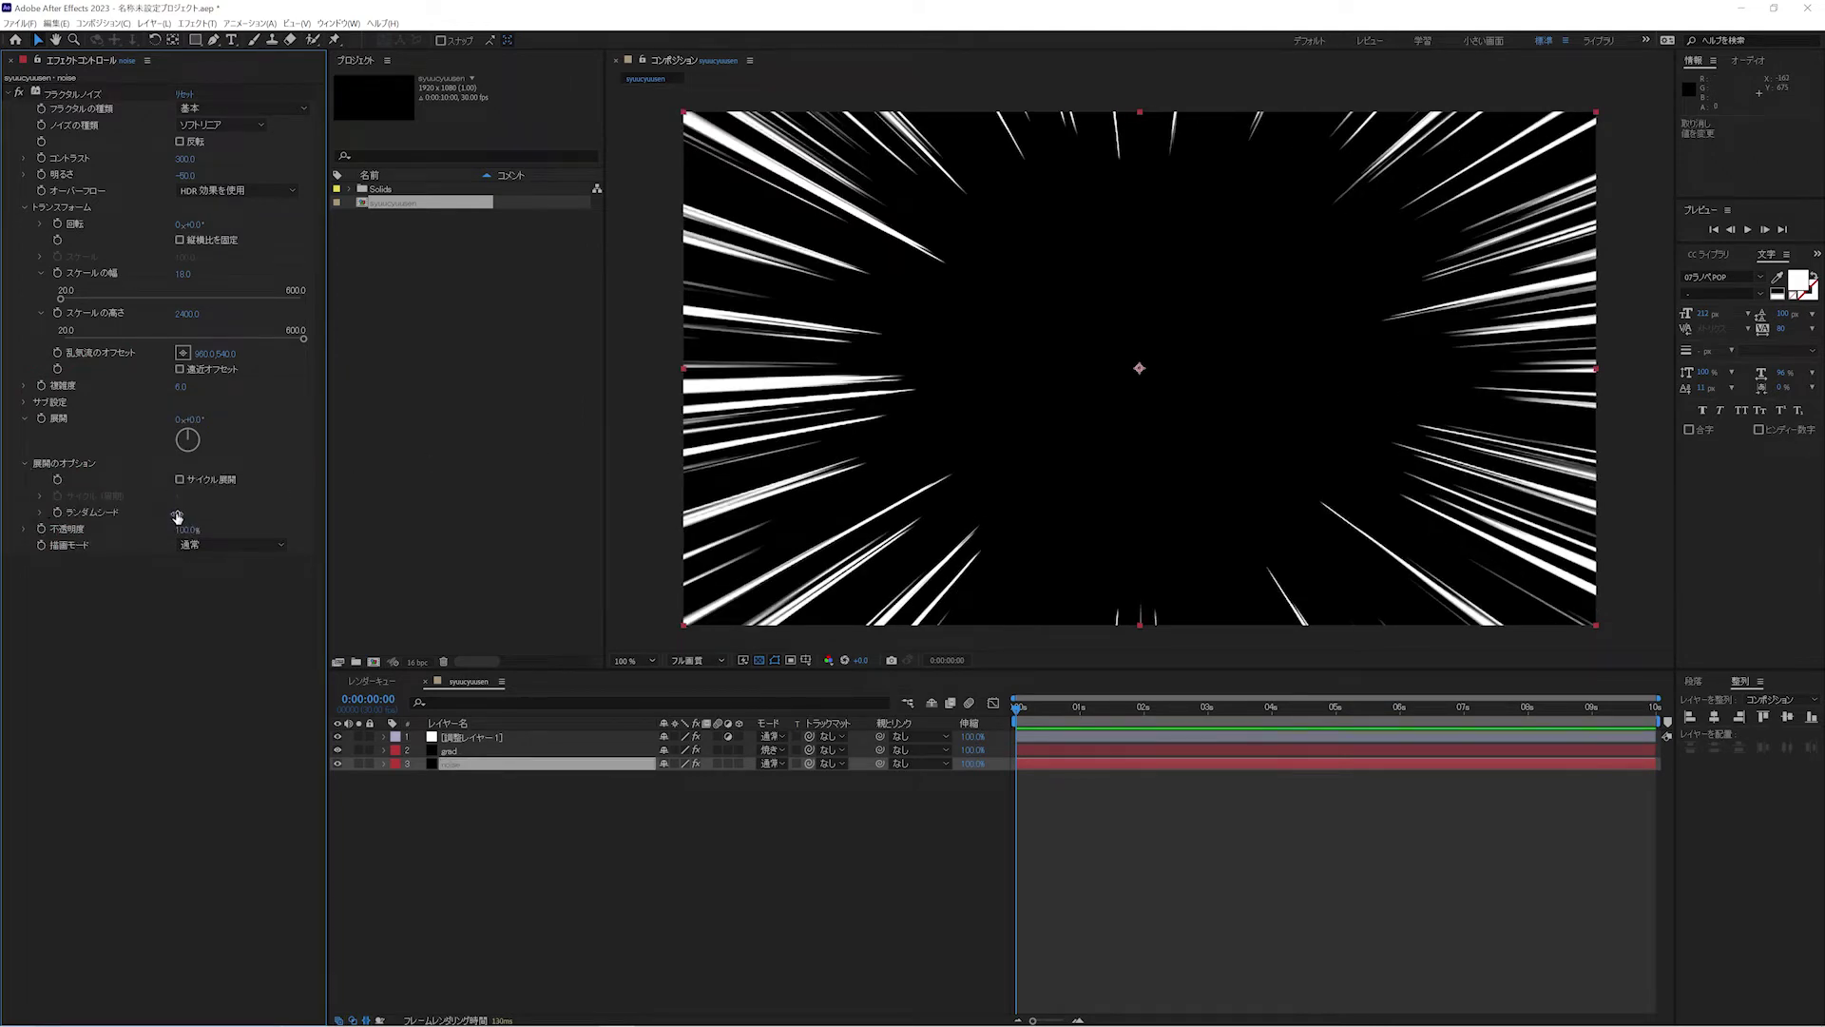
left_click_drag(177, 516, 508, 516)
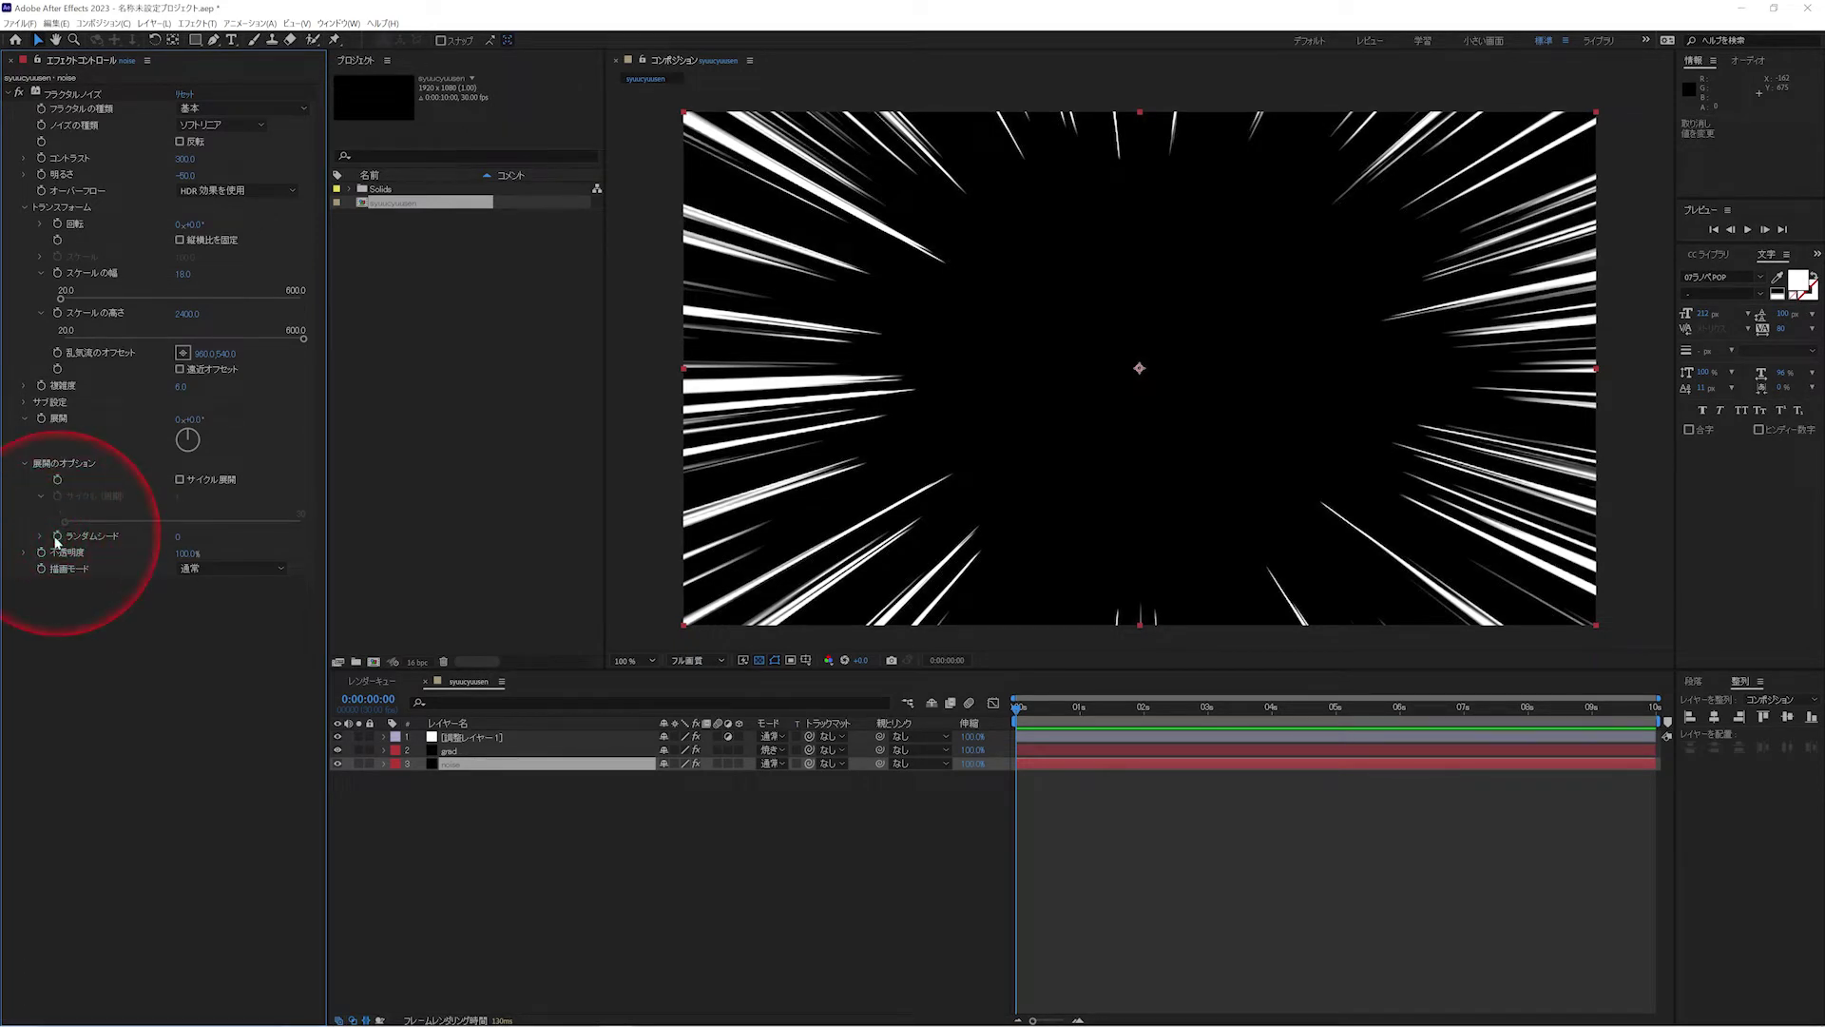
- Drive the noise layer's Random Seed with the expression time*10 and preview the playback
left_click(57, 536, "alt")
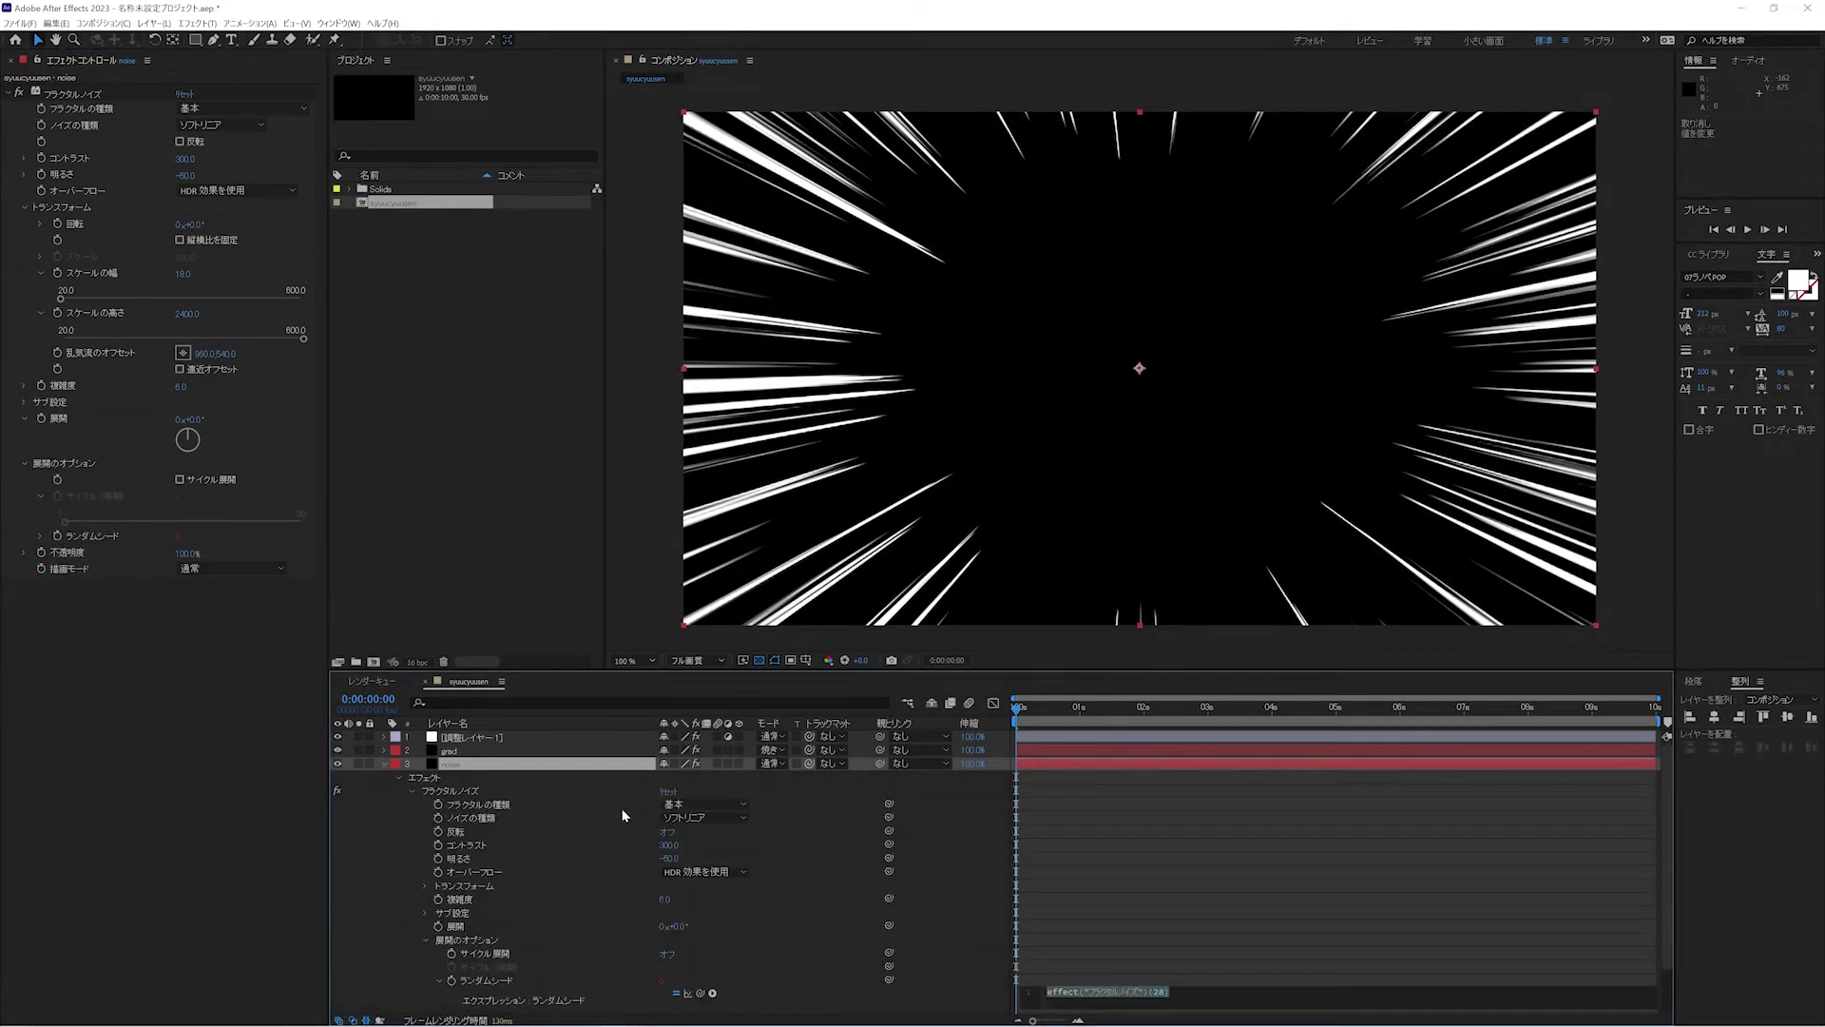
left_click(1203, 995)
key("ctrl+a")
type("time*")
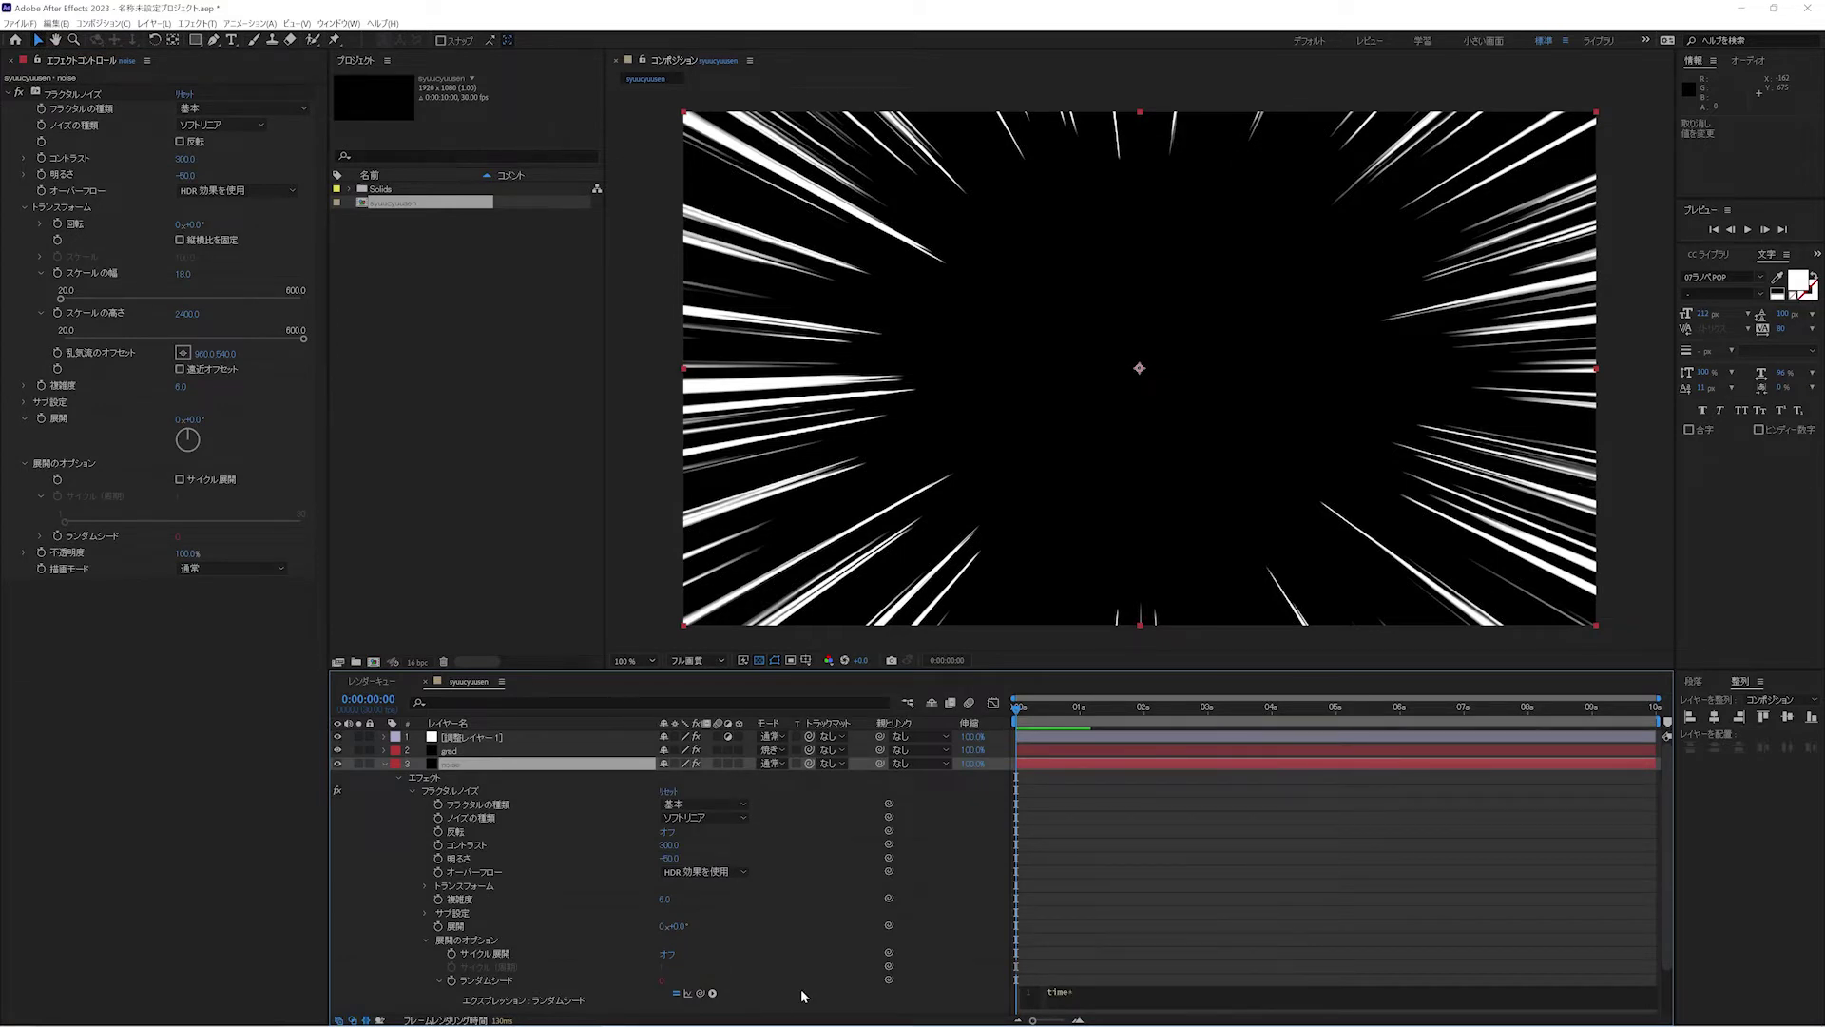
type("10")
key("KP_Enter")
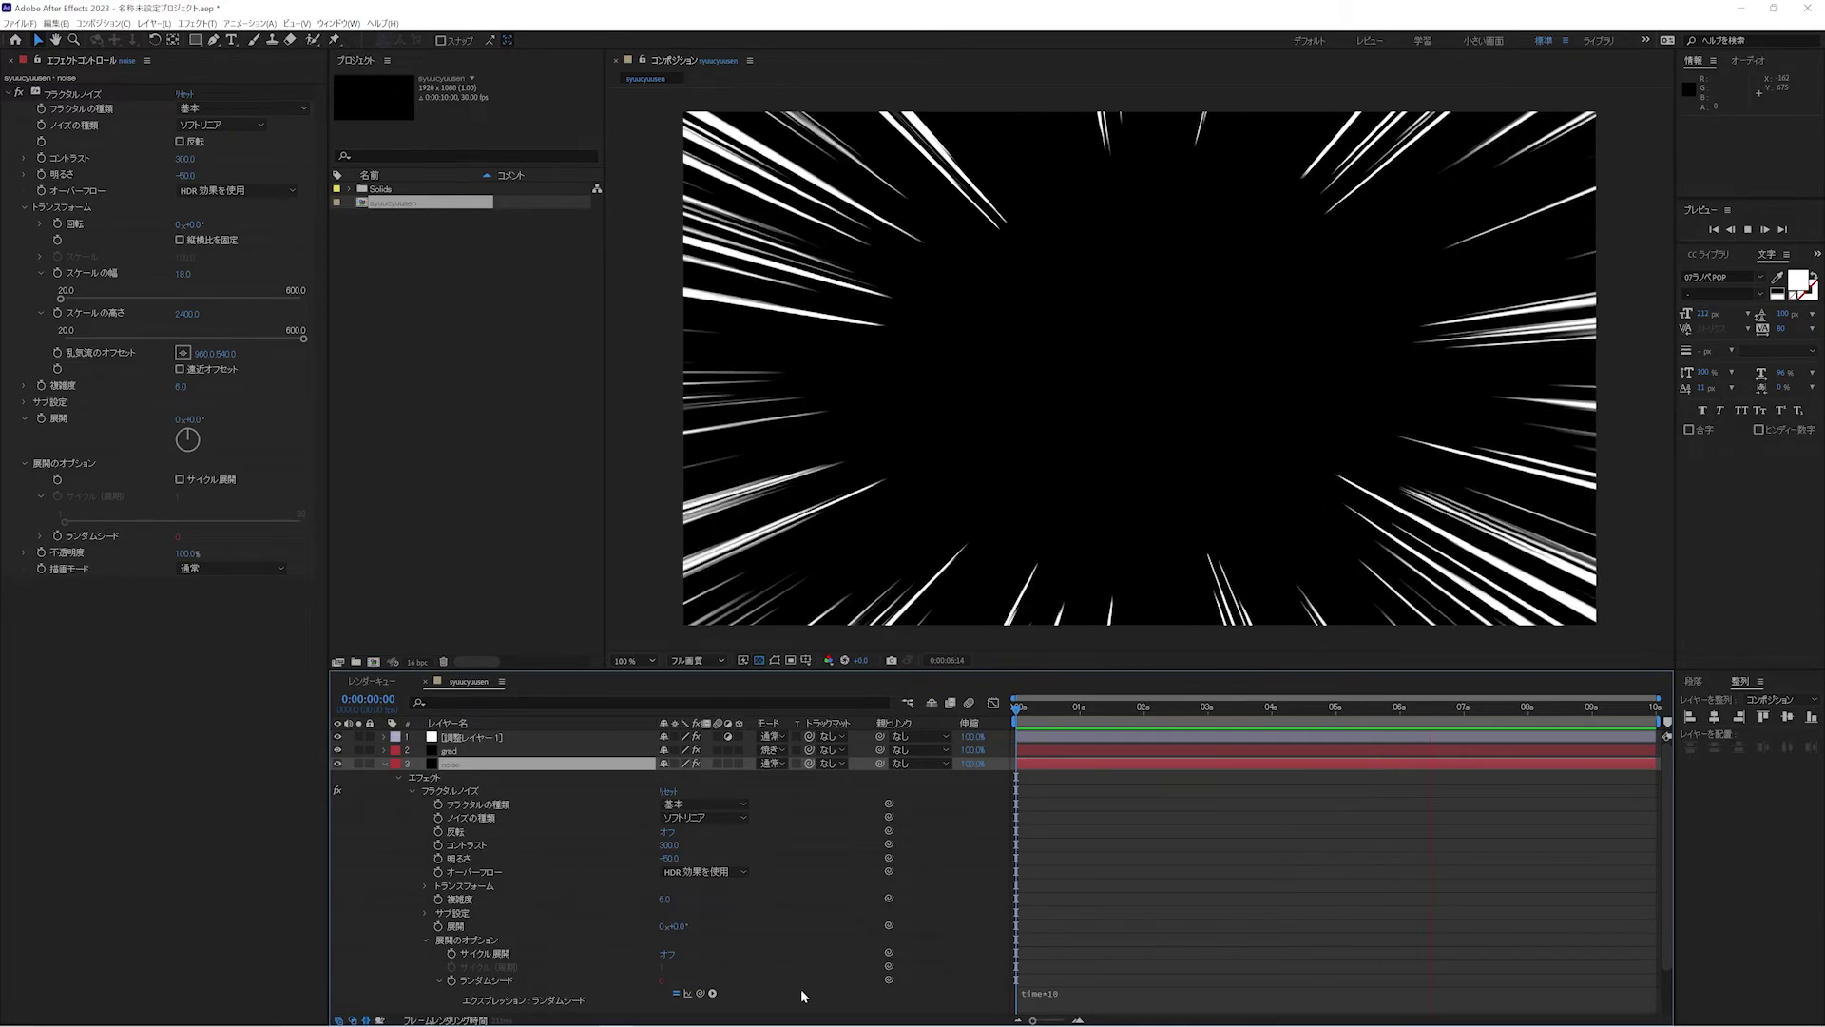
key("space")
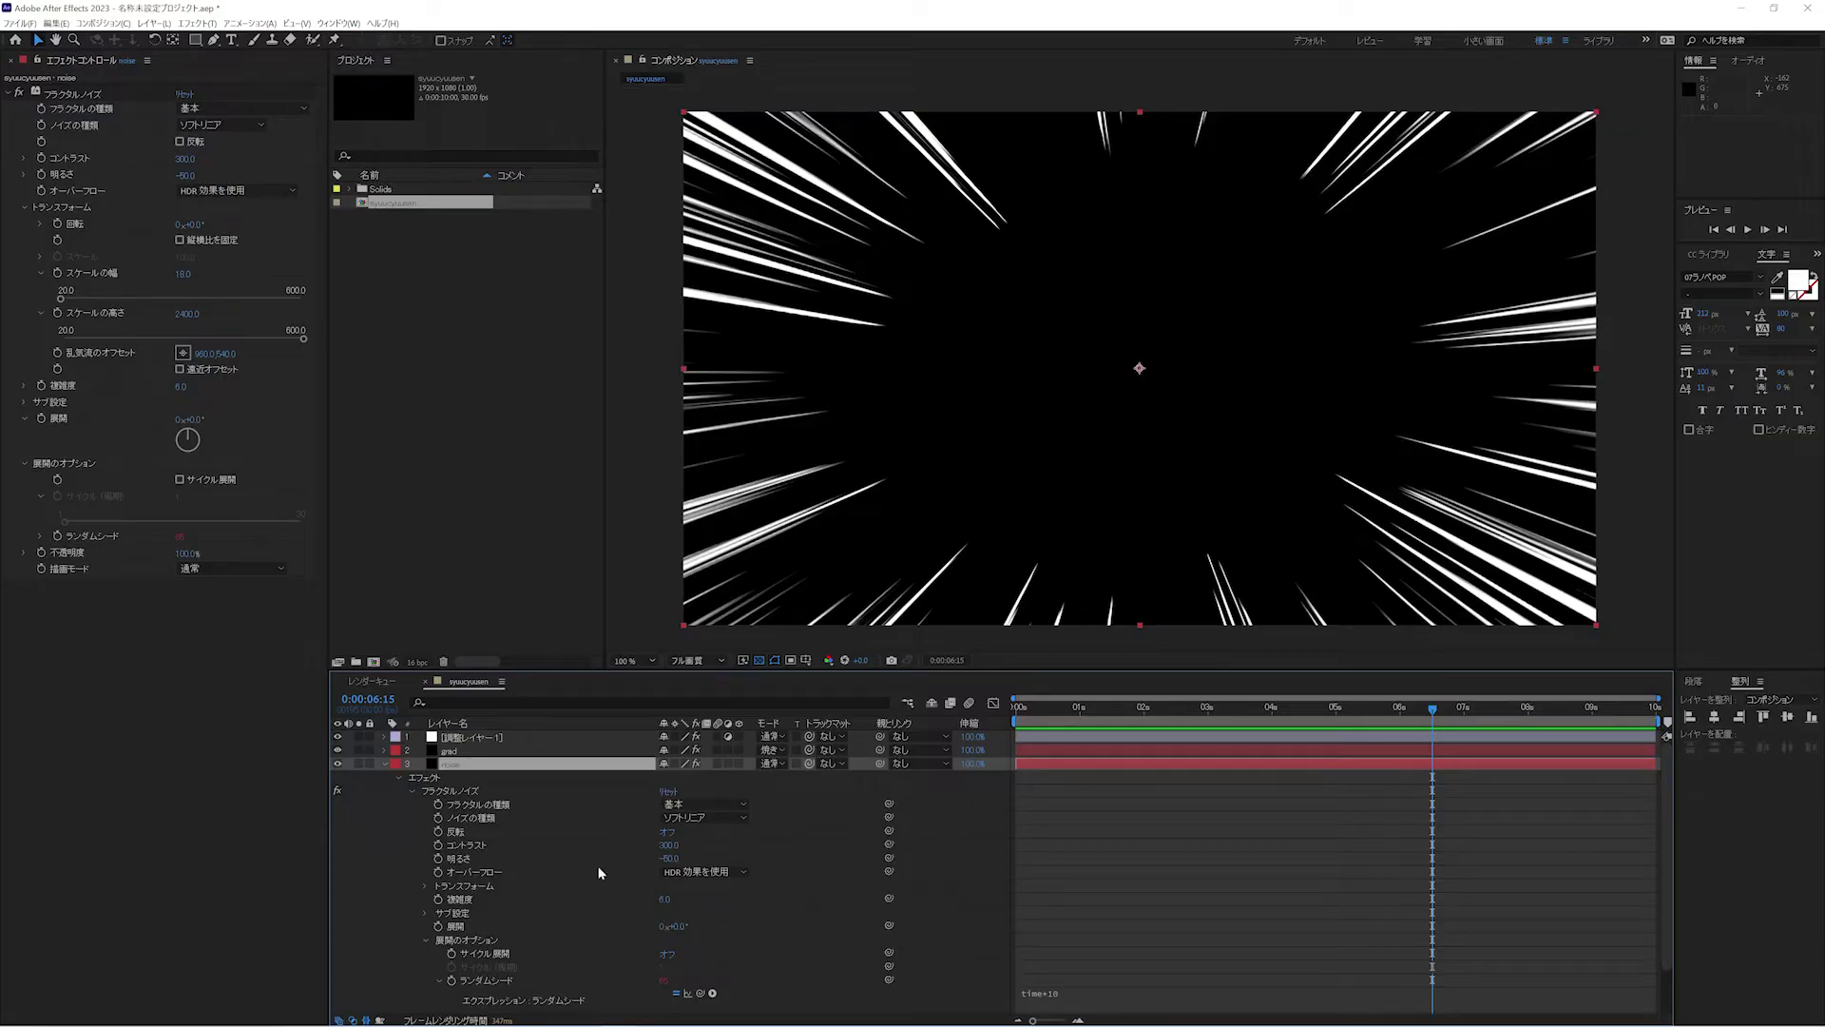
left_click(496, 739)
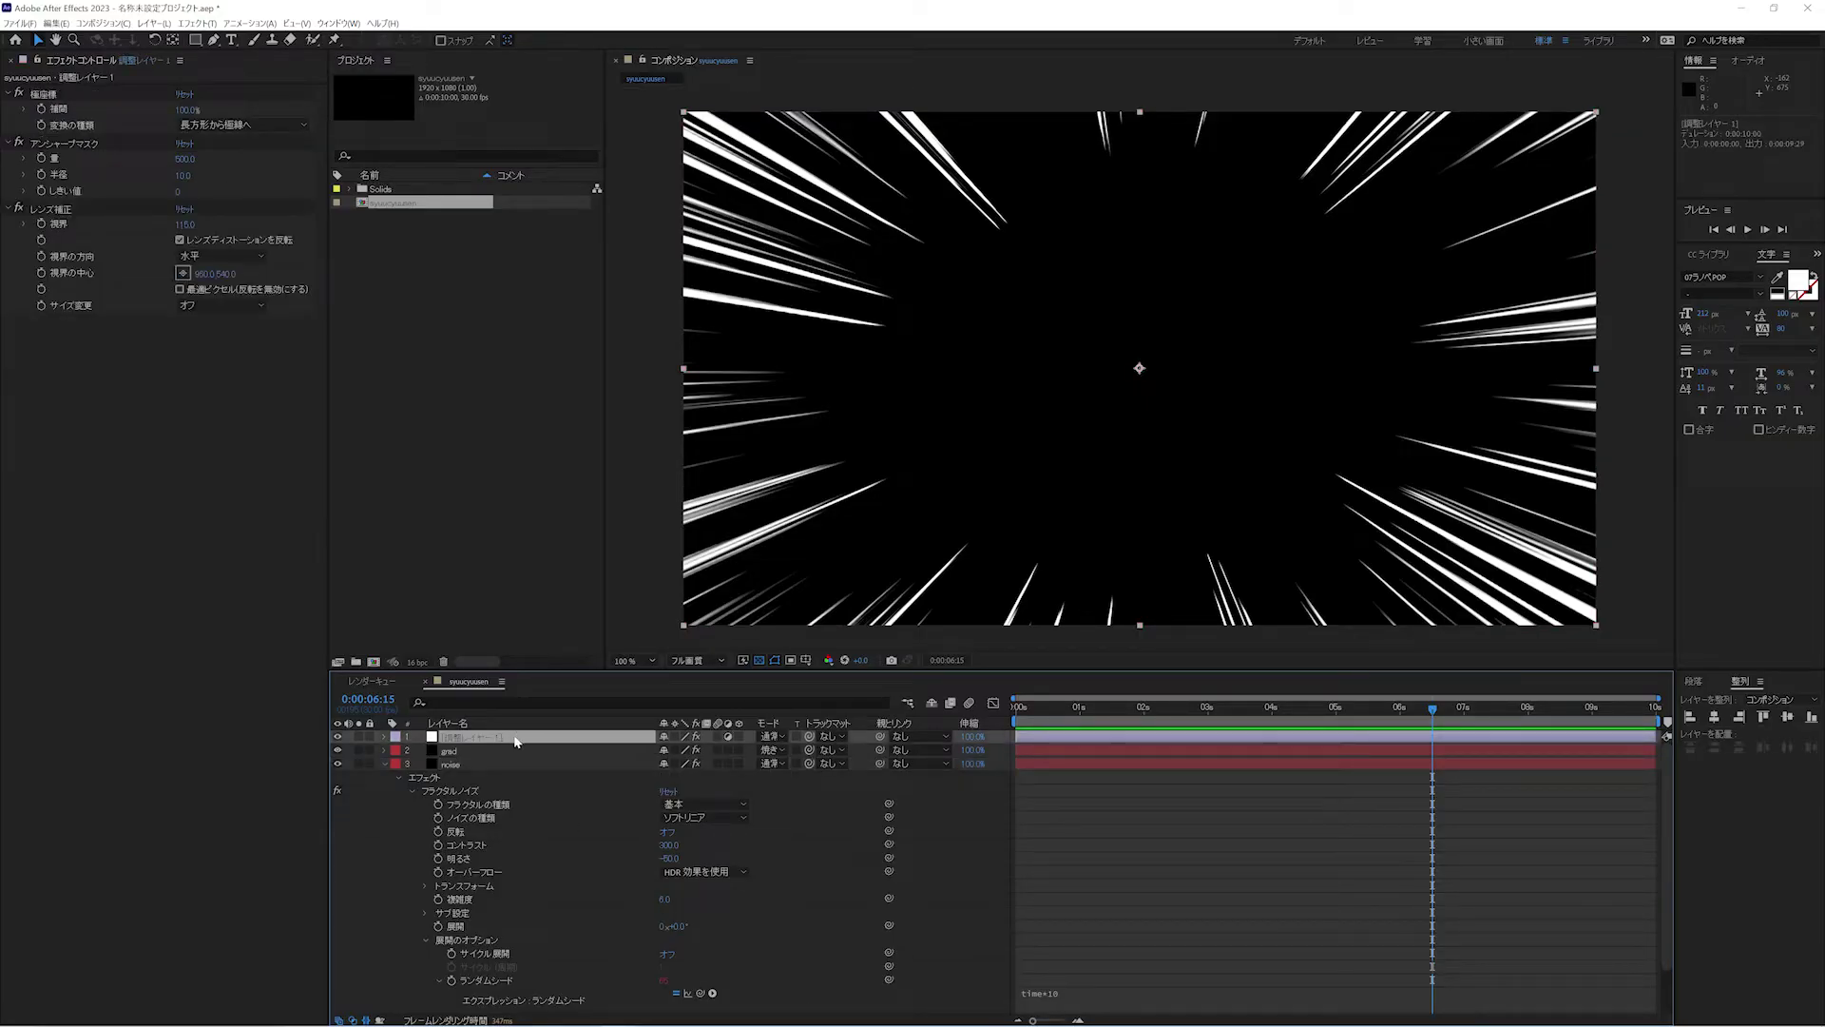
- Add an Invert effect to the adjustment layer and import the grandfather gift video into the project
left_click(208, 21)
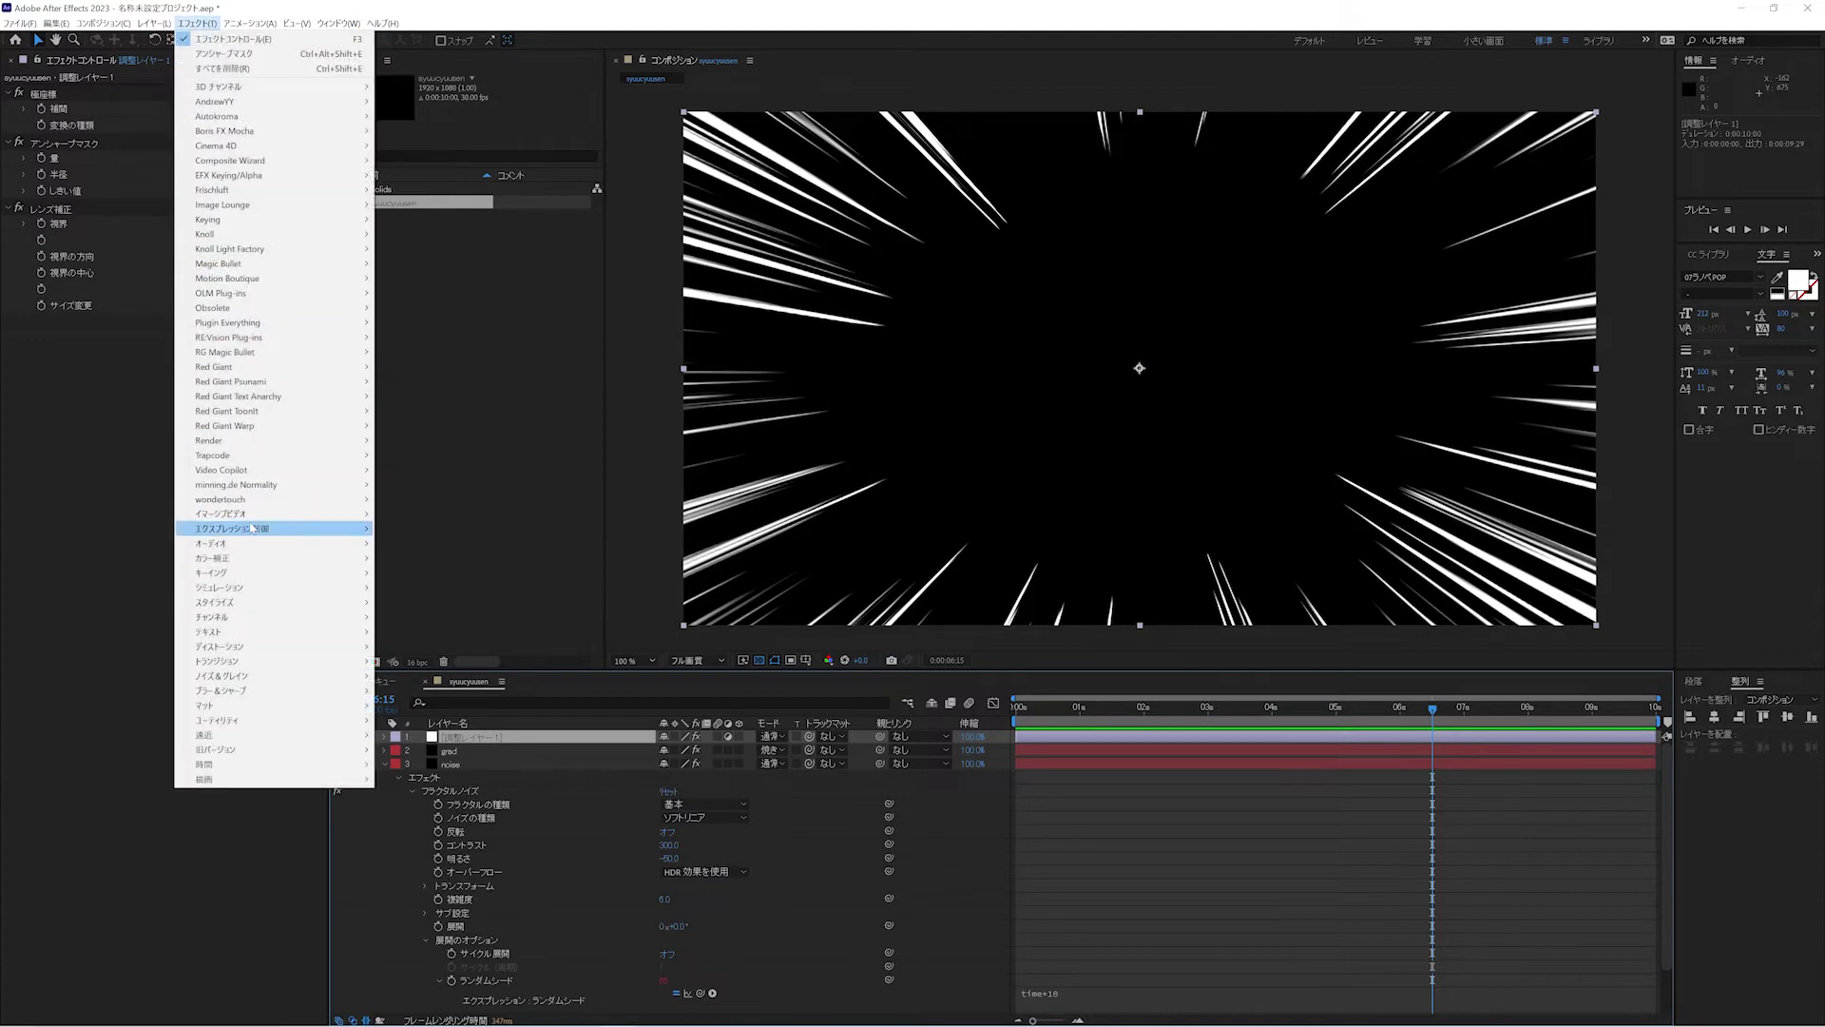
mouse_move(252, 620)
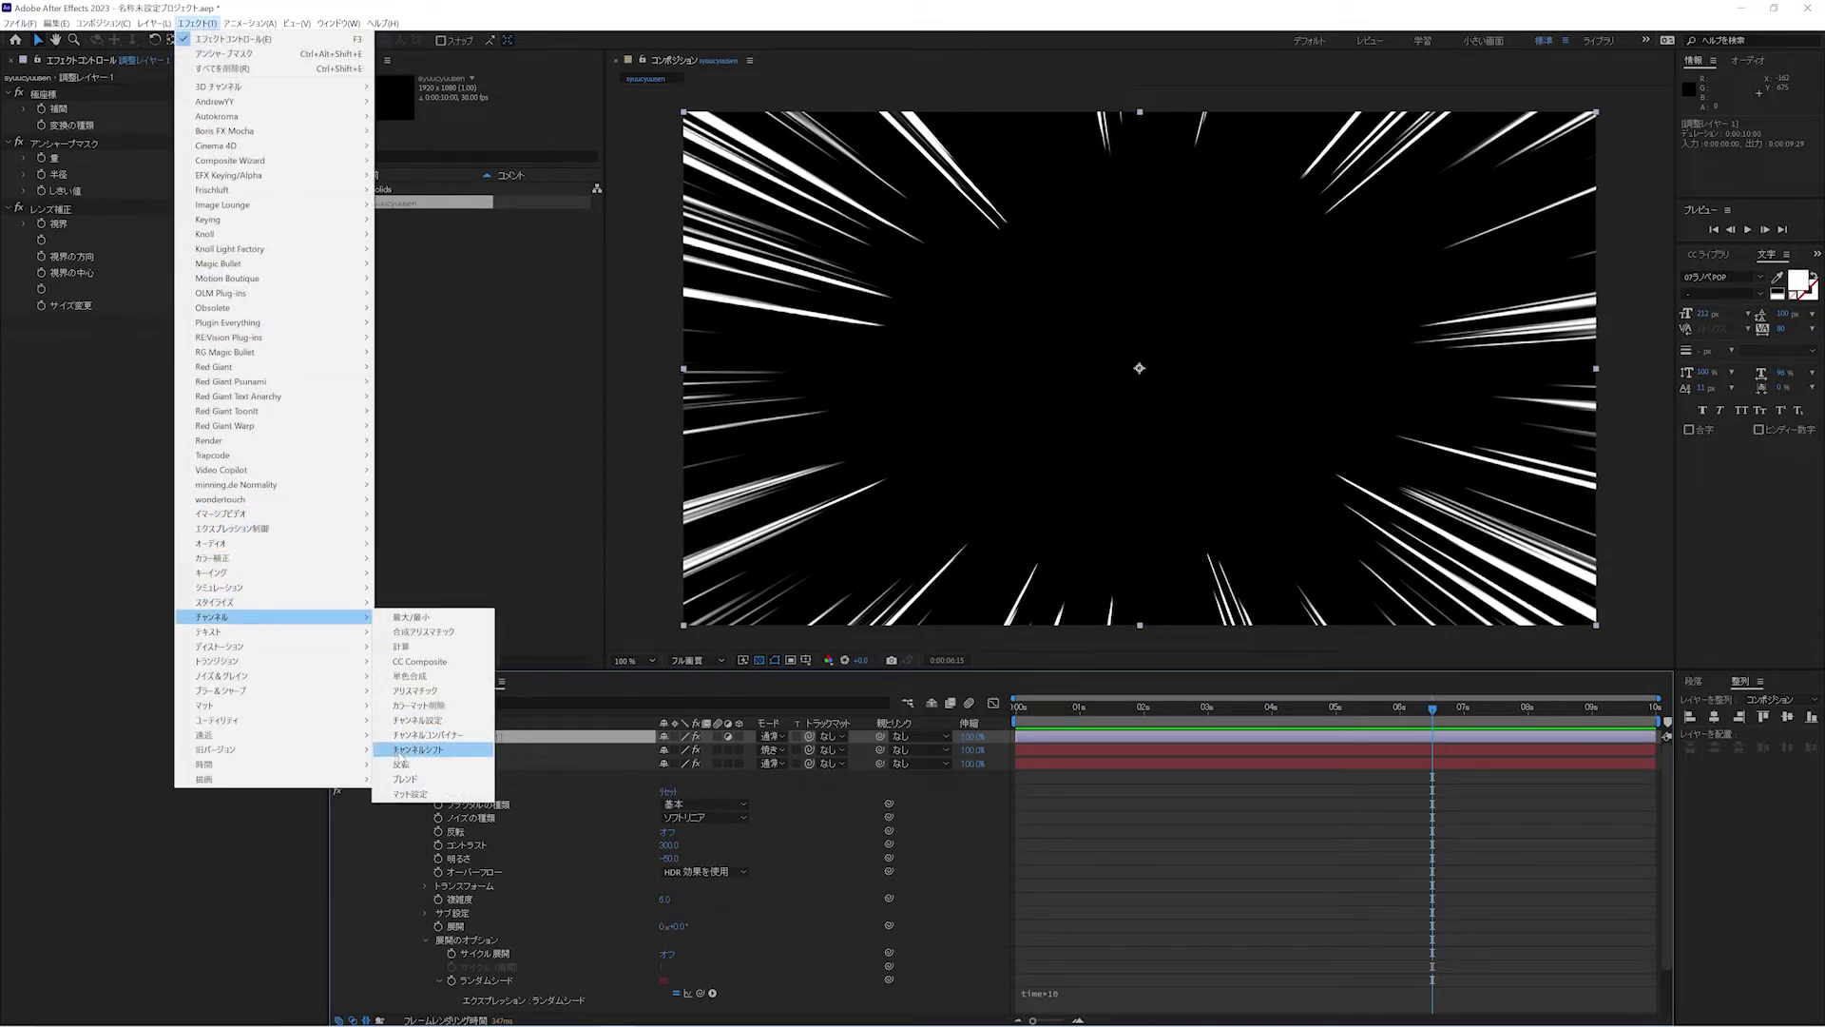
left_click(438, 753)
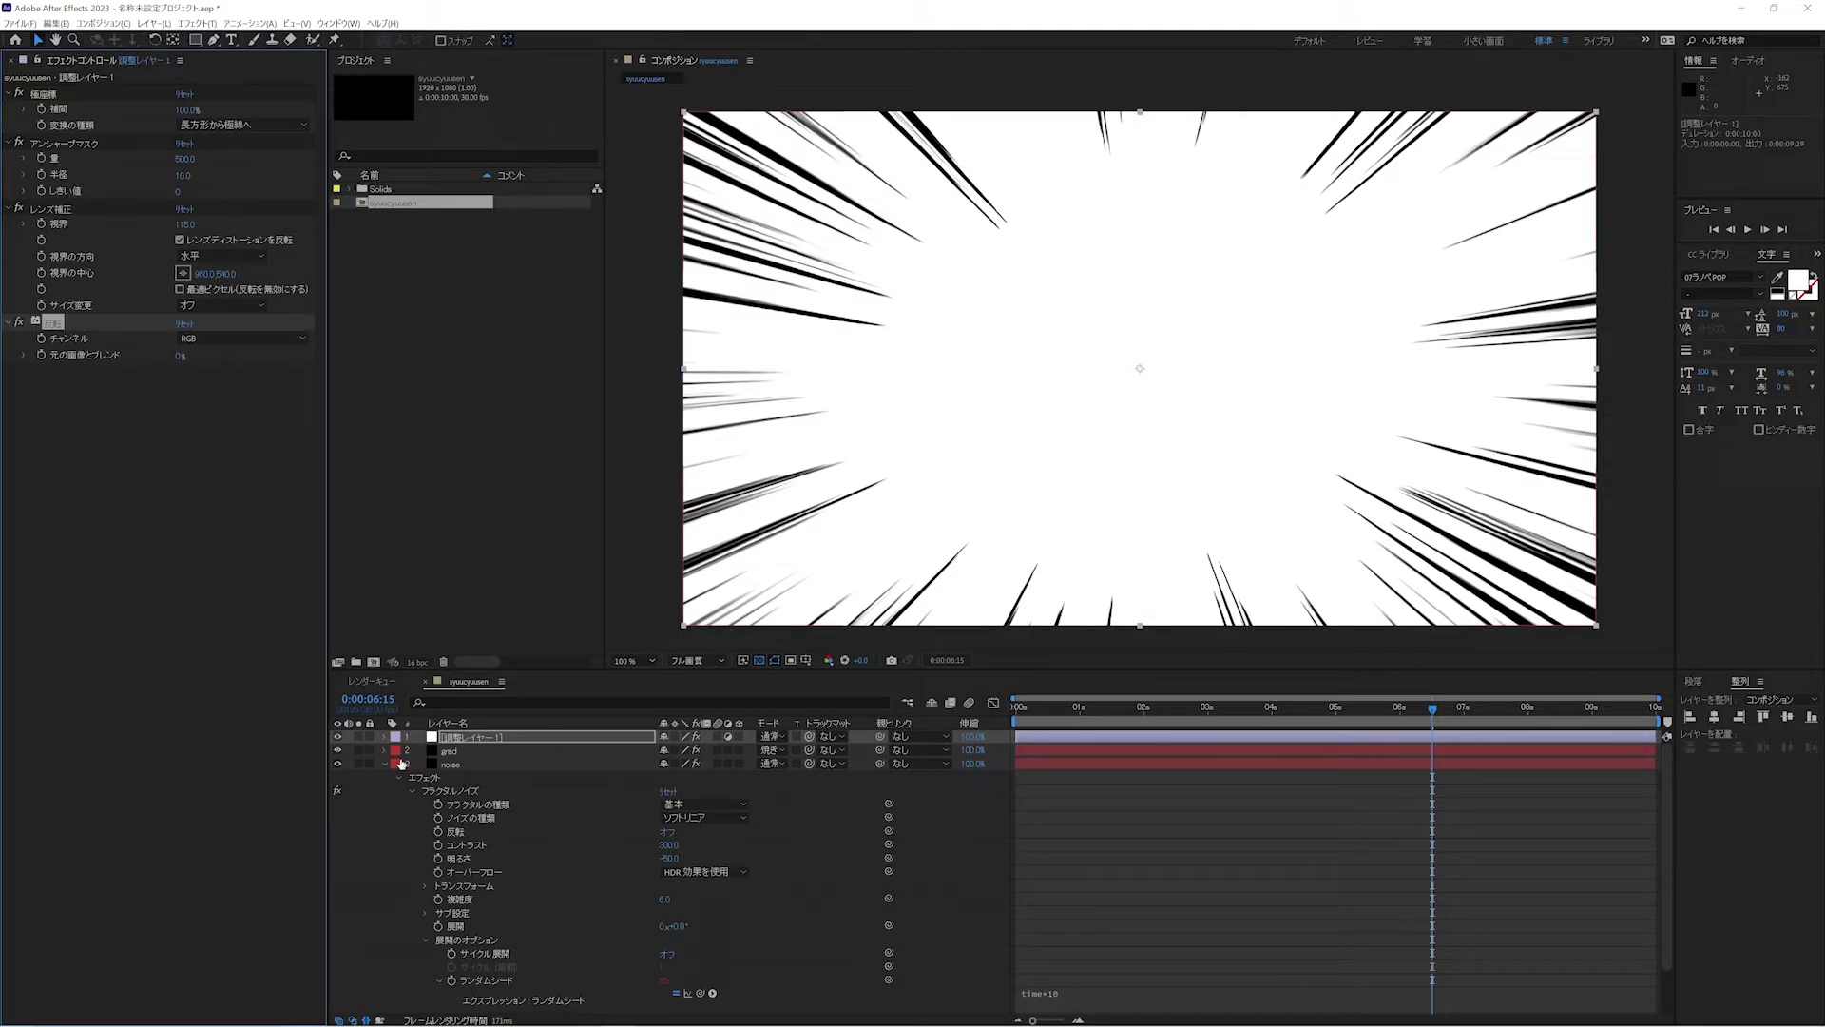
key("alt+Tab")
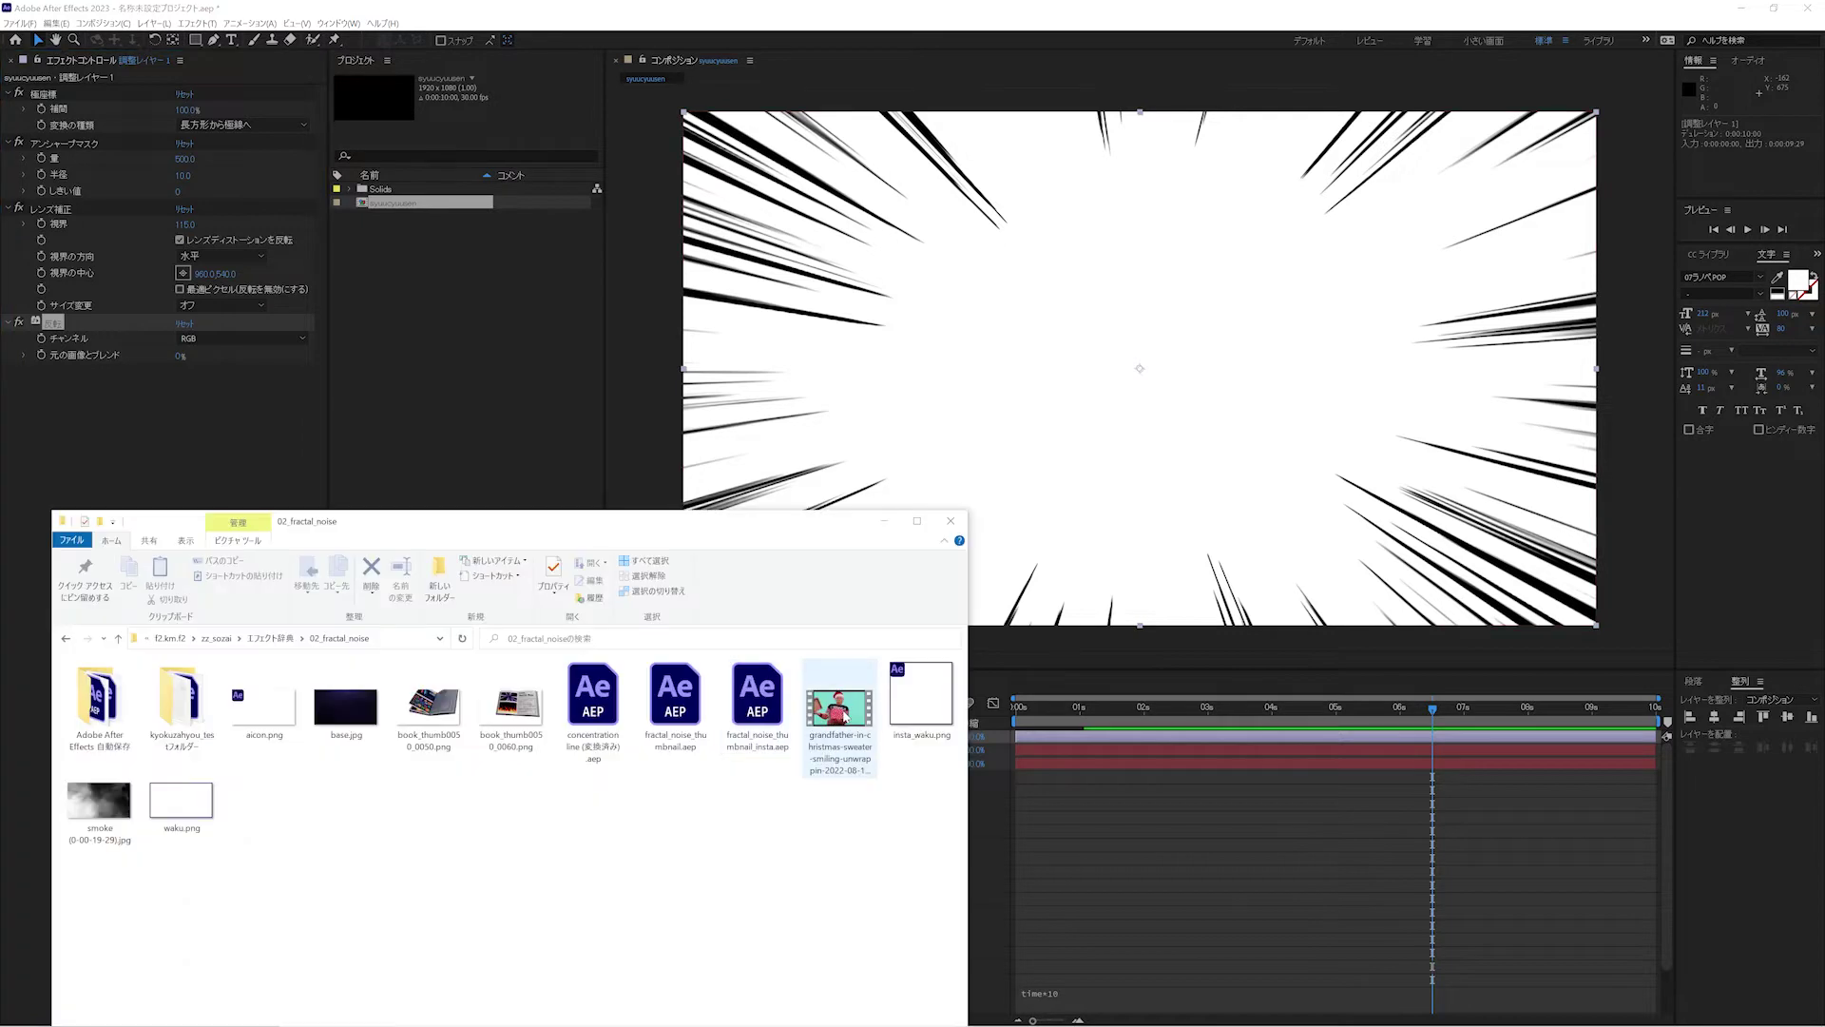
left_click_drag(840, 708, 481, 342)
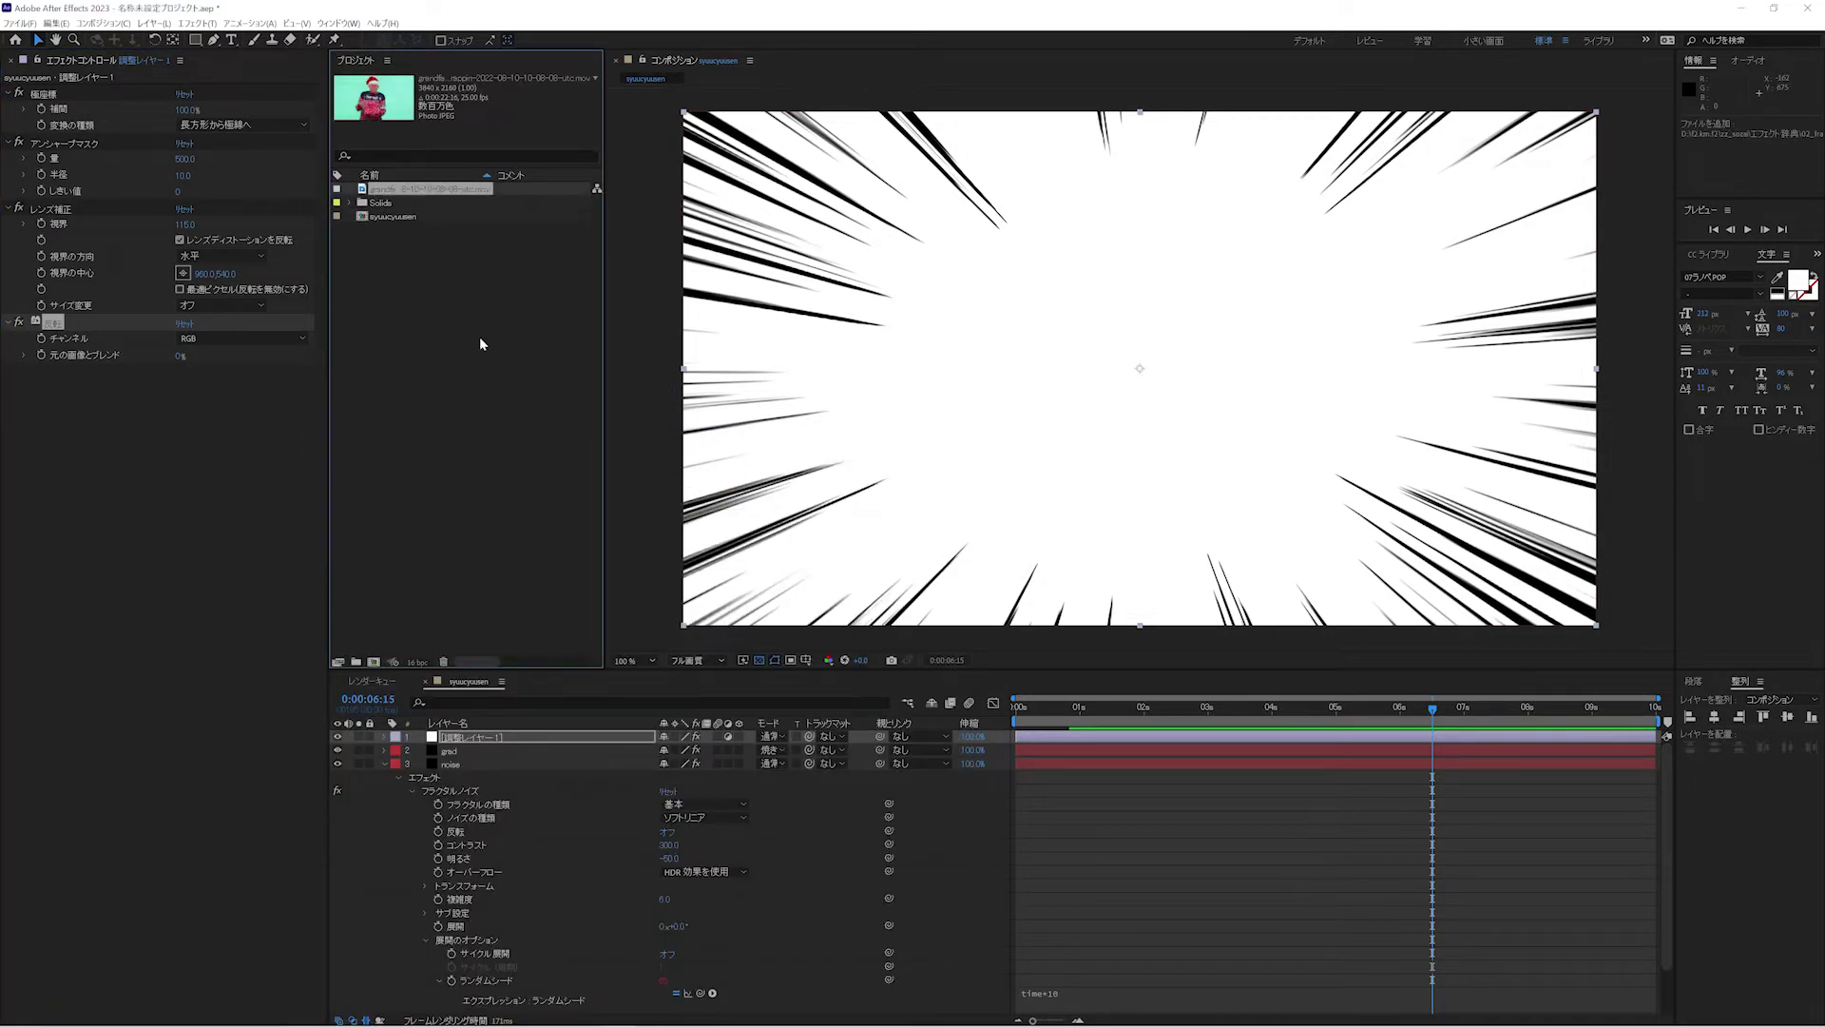
- Play the imported gift footage in the Footage viewer, then start a new composition
double_click(428, 188)
key("space")
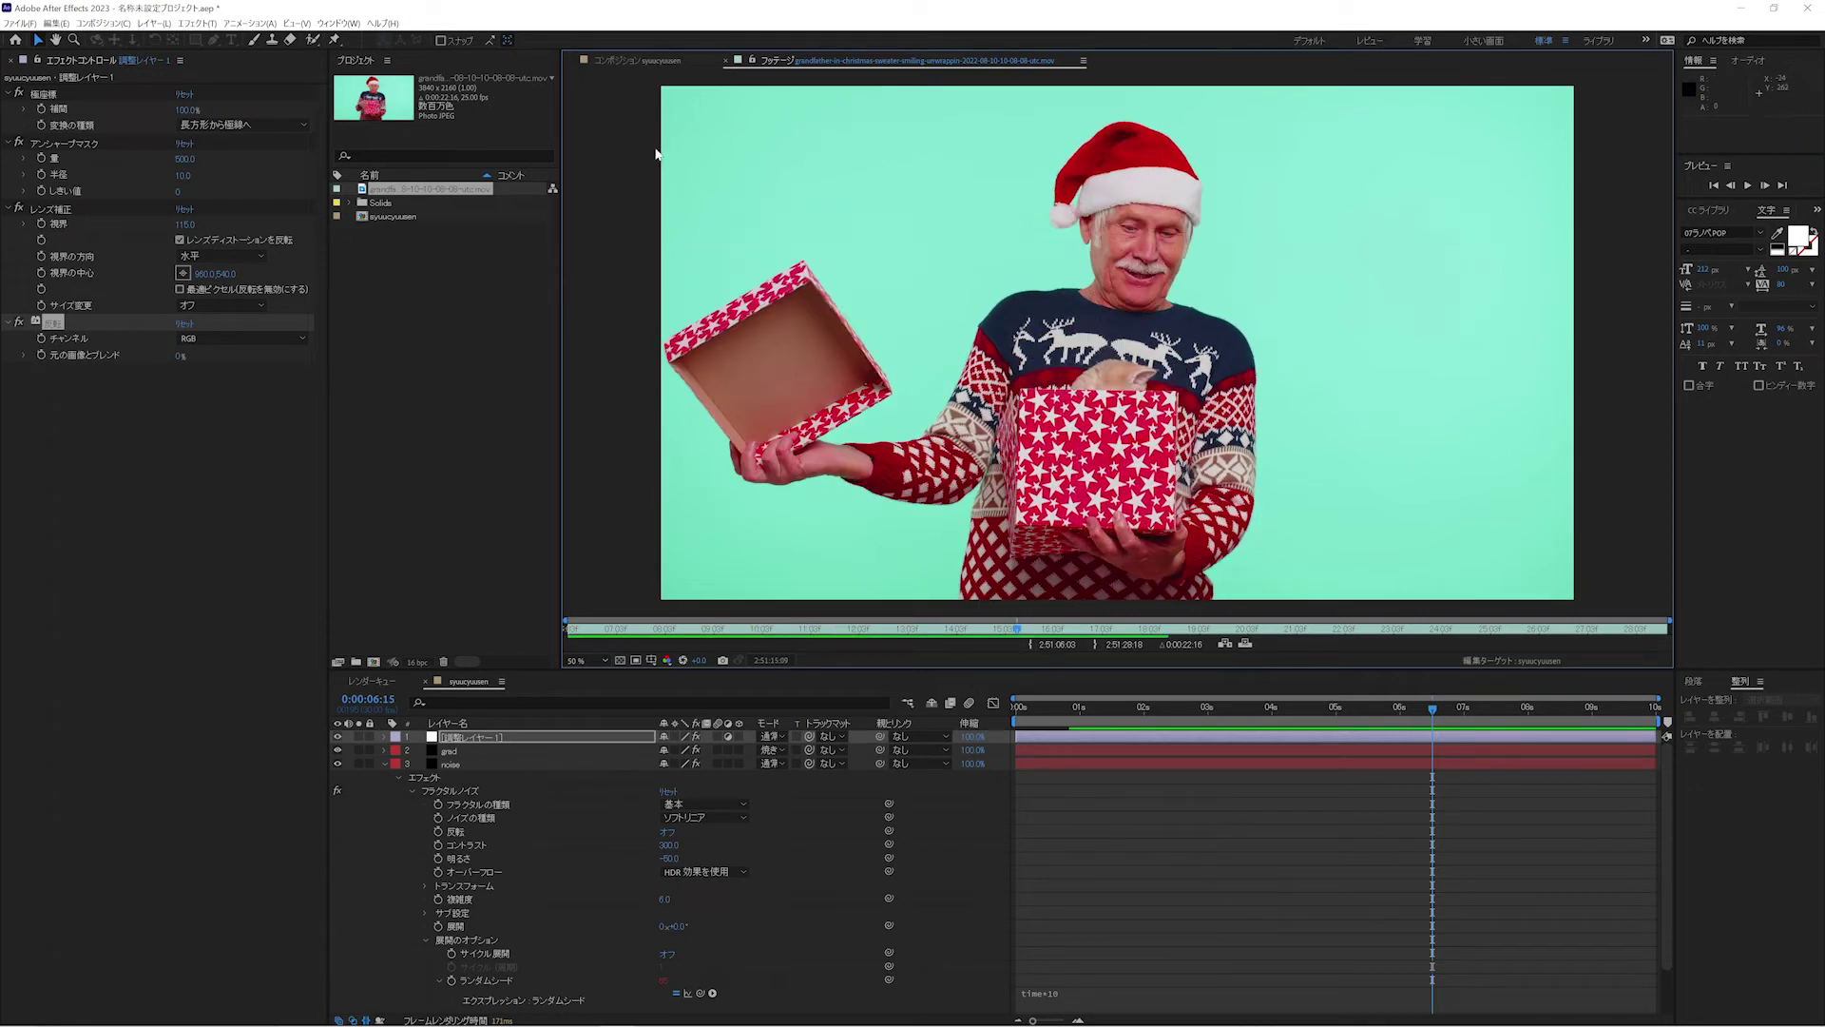
left_click(726, 61)
left_click(374, 662)
type("render_master")
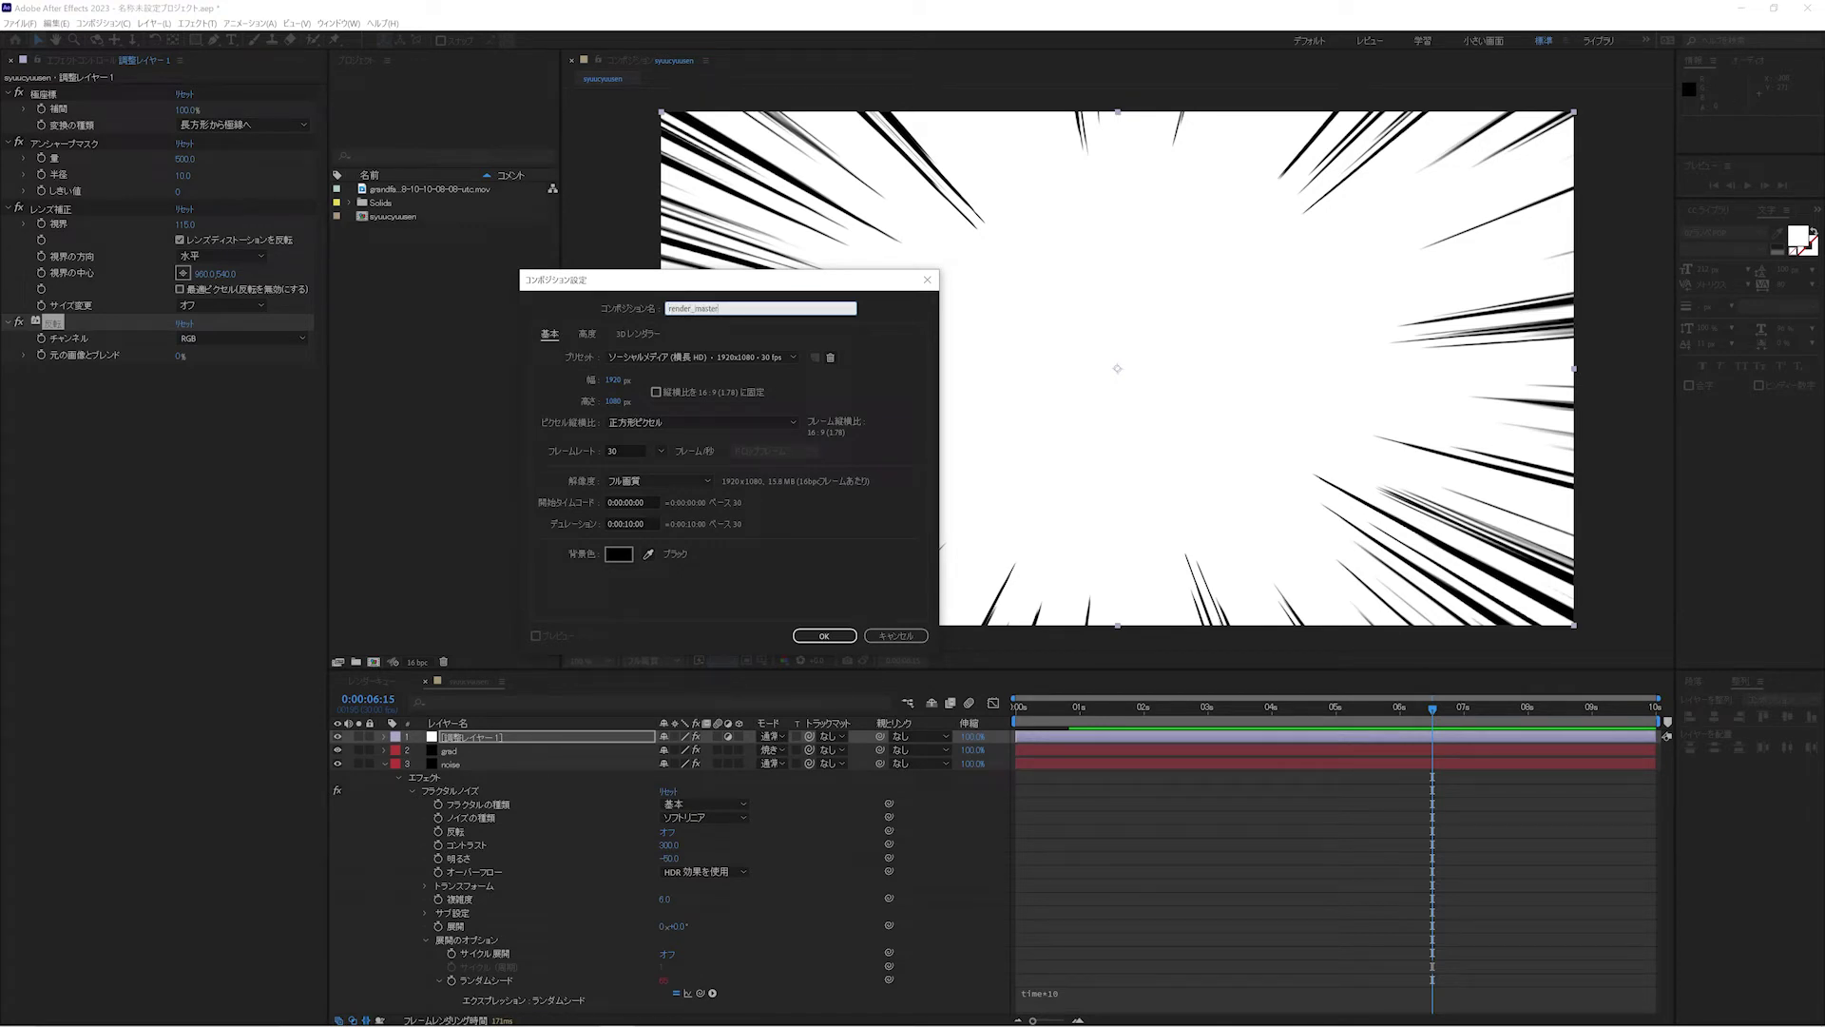
- Create render_master with the gift video and the syuucyuusen speed lines layered above it
key("Return")
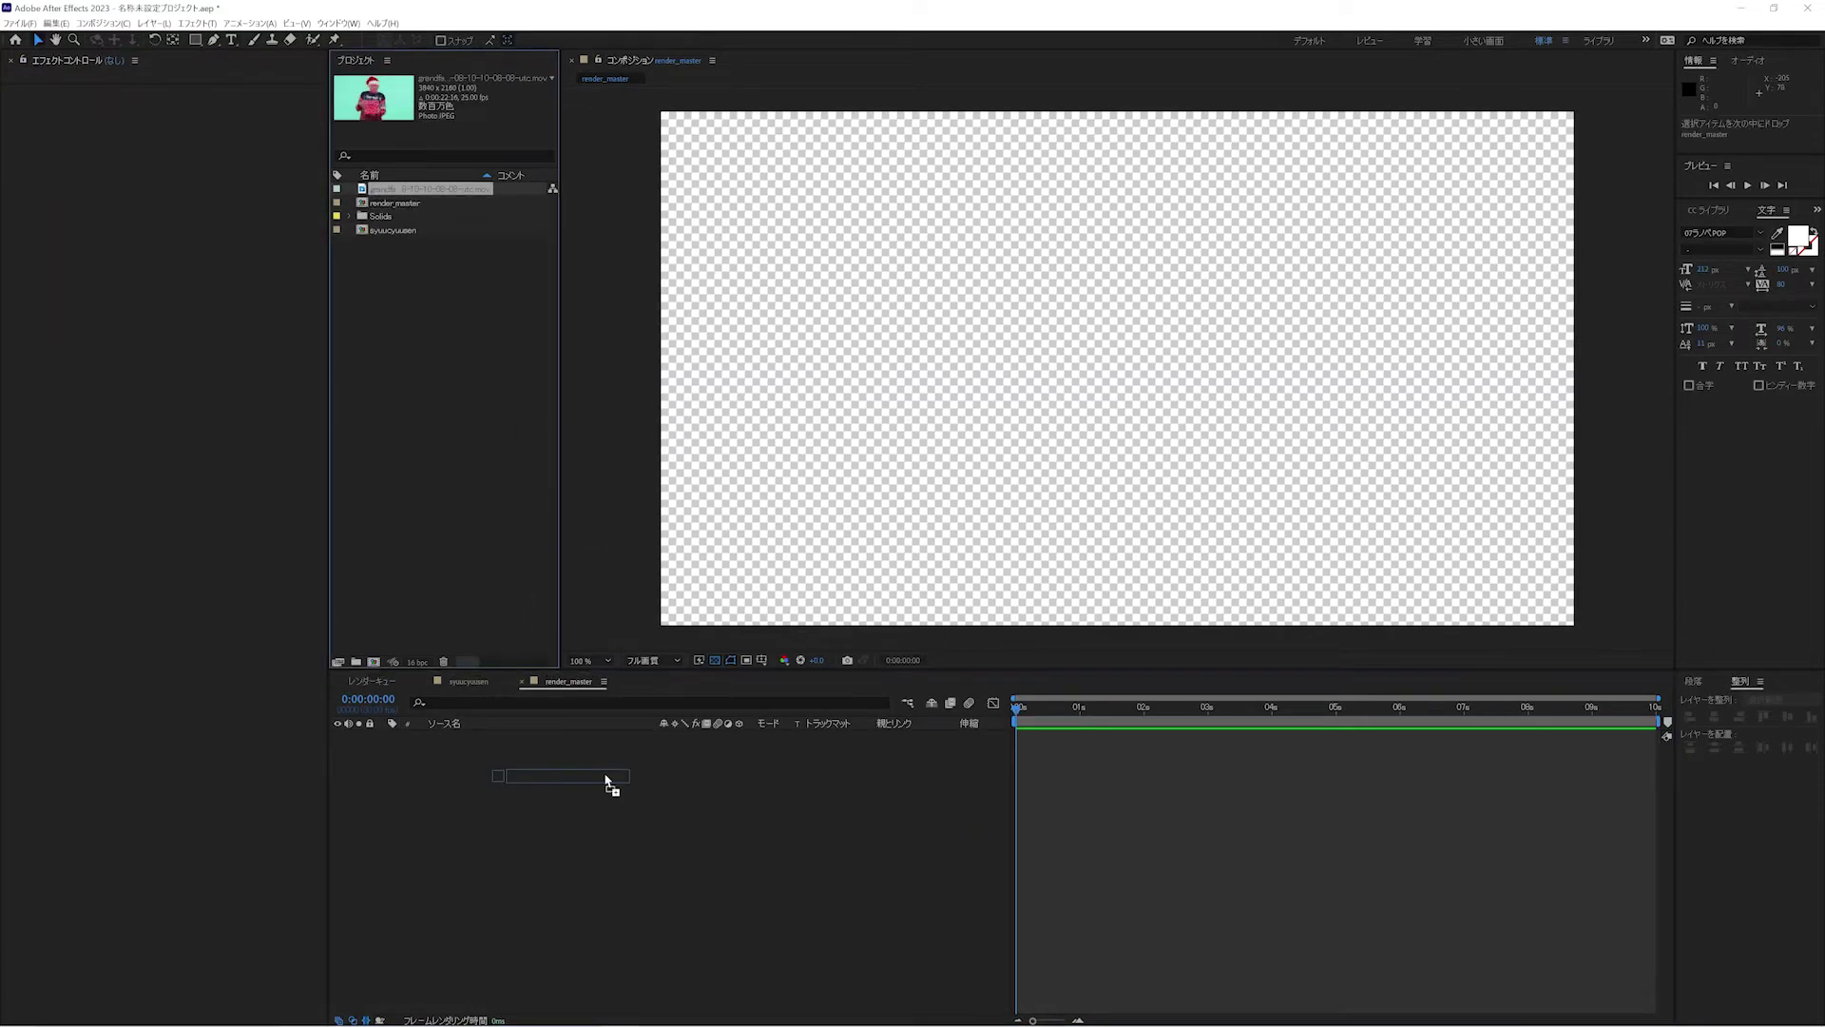
left_click_drag(471, 191, 603, 793)
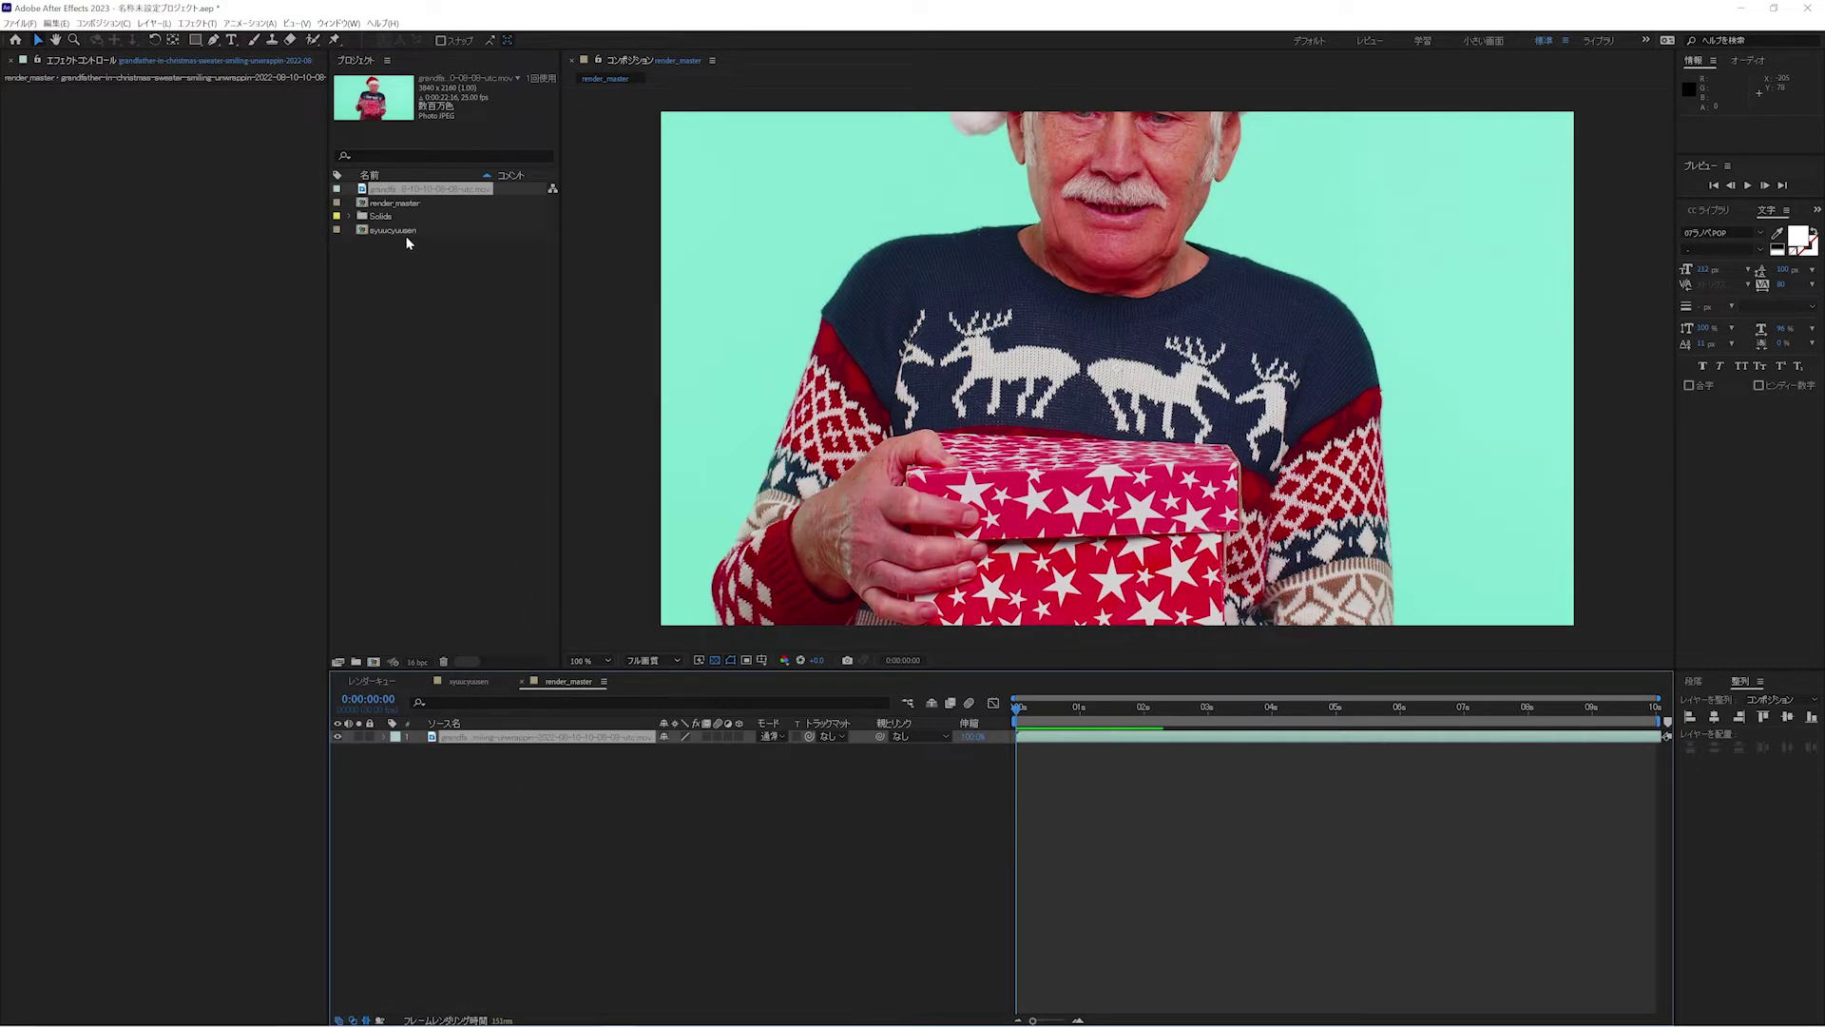
left_click_drag(405, 231, 464, 738)
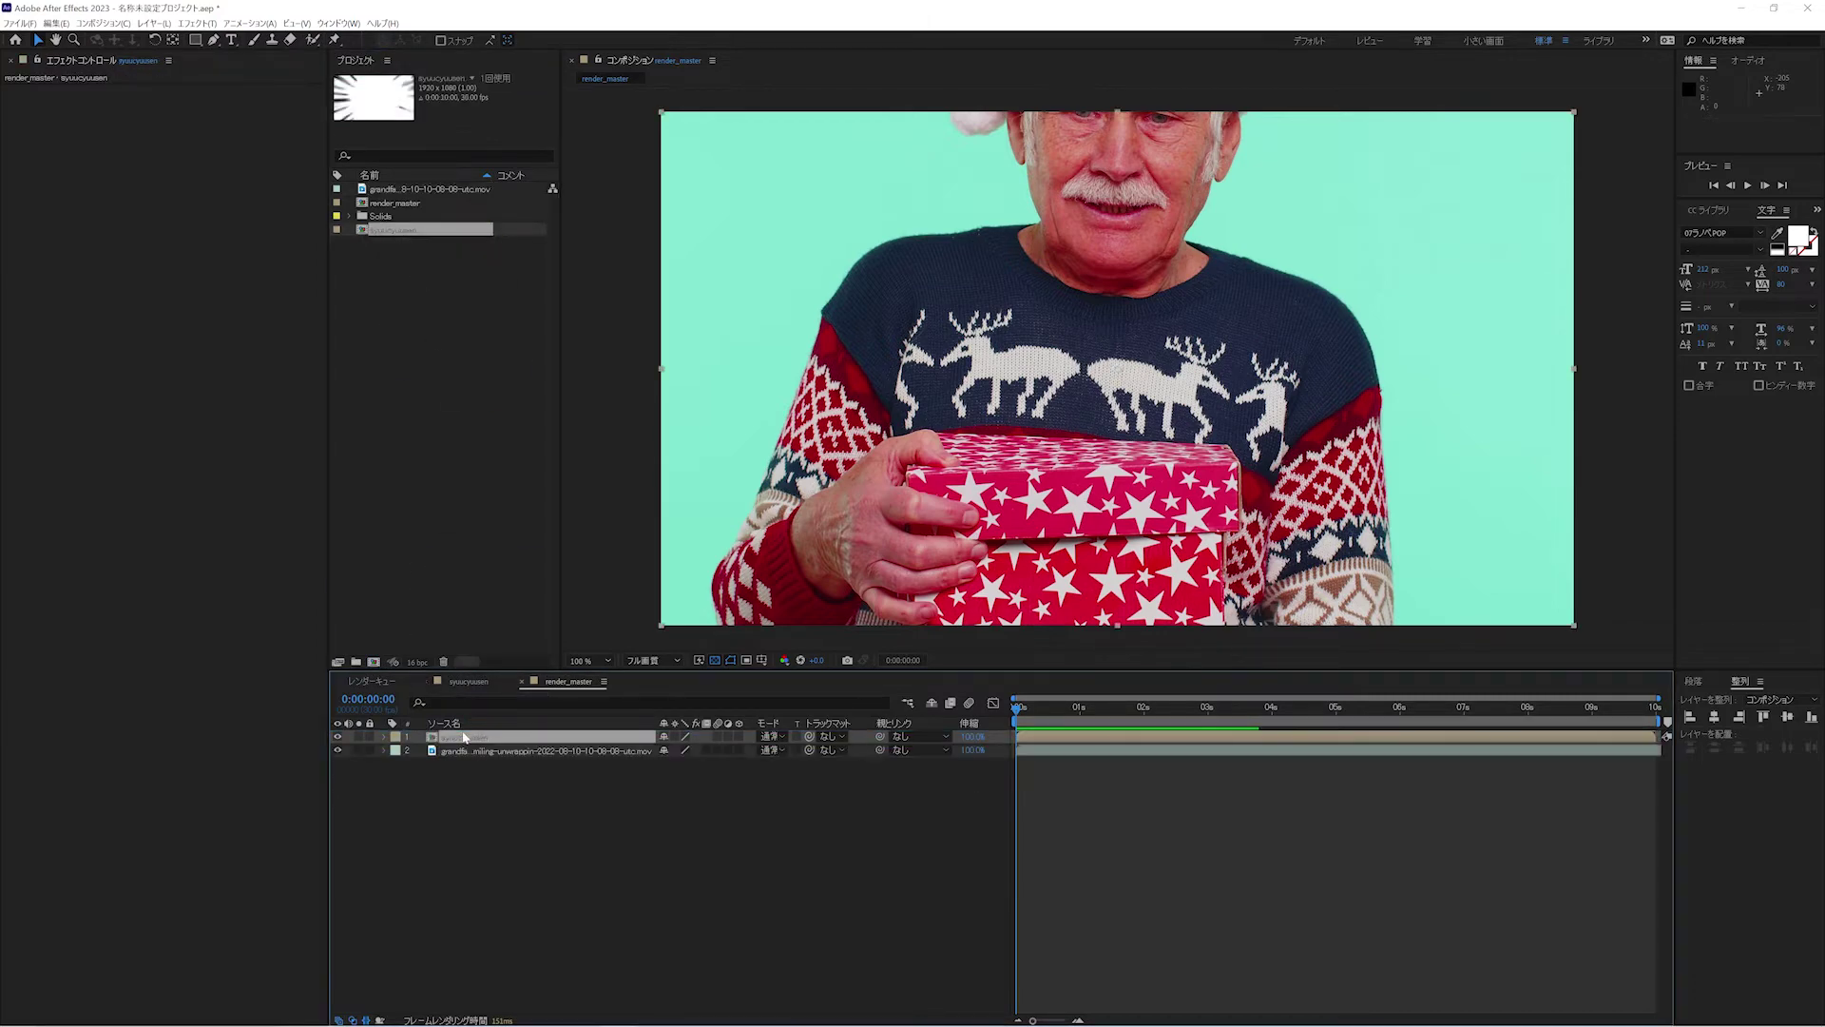
- Scale the gift video layer to 50%, temporarily hiding the speed lines while adjusting
left_click(336, 736)
left_click(452, 751)
key("s")
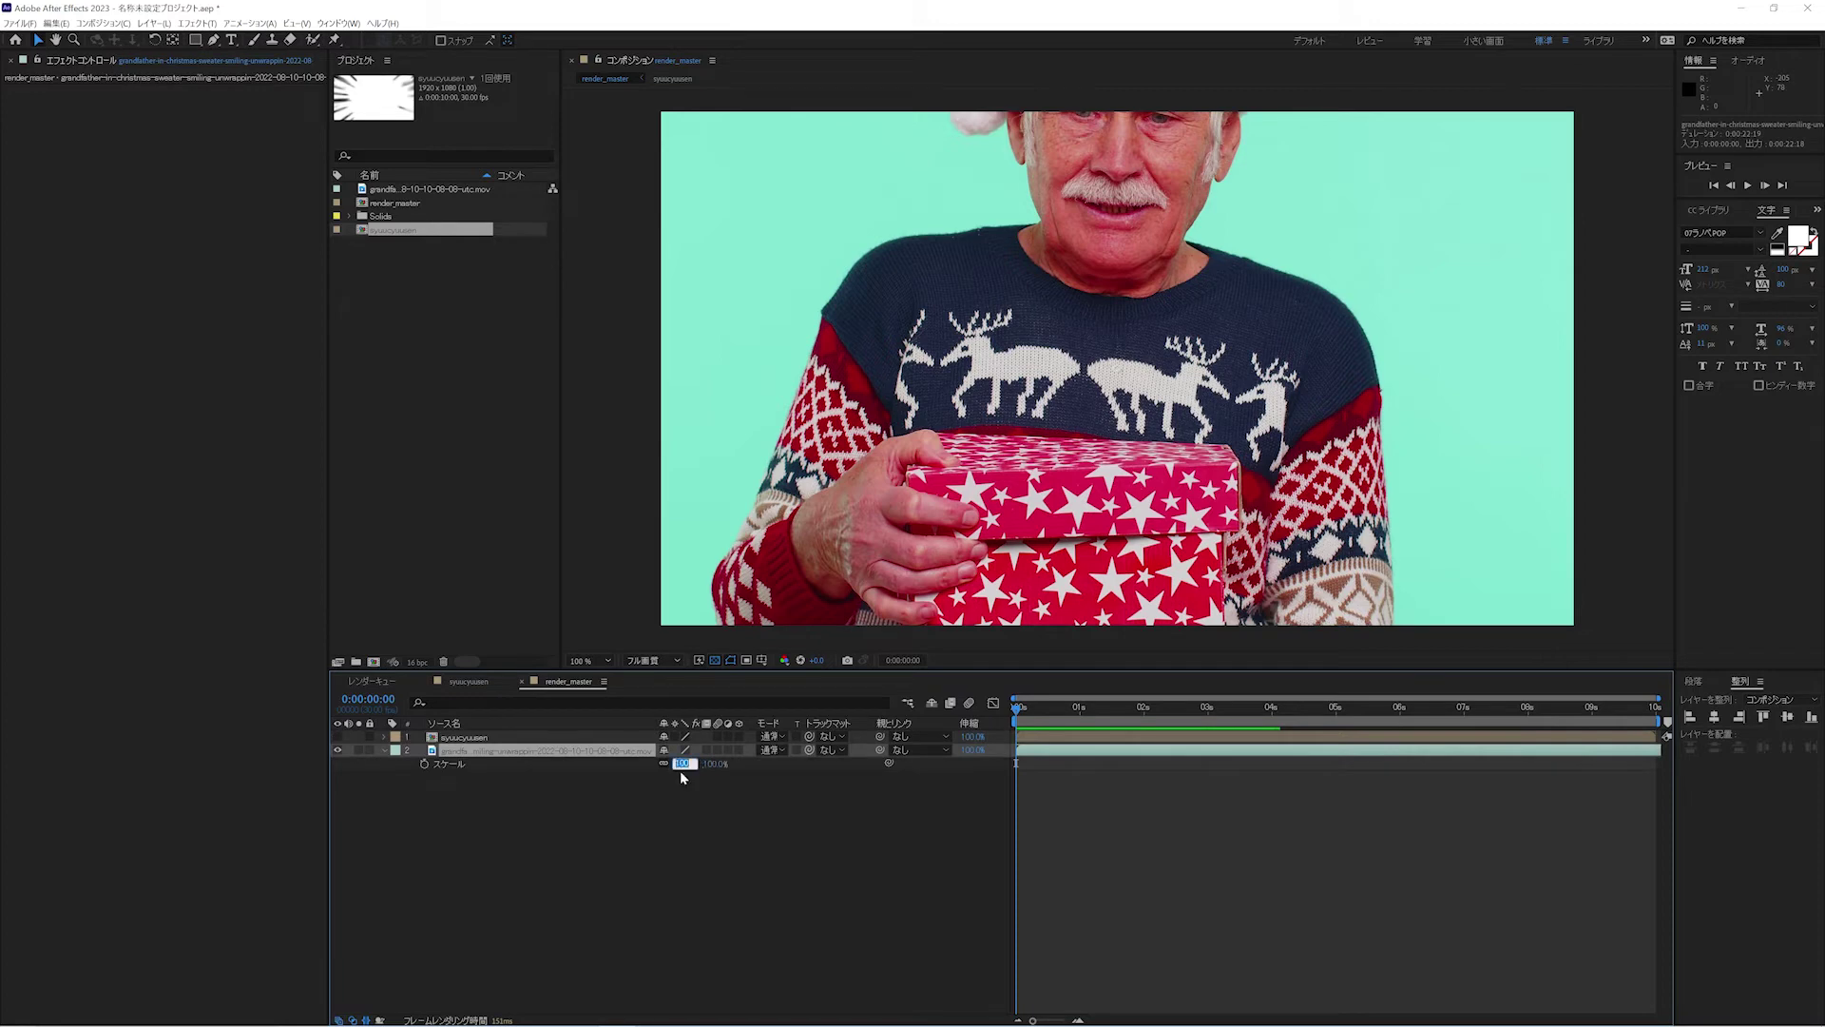
type("50")
key("Return")
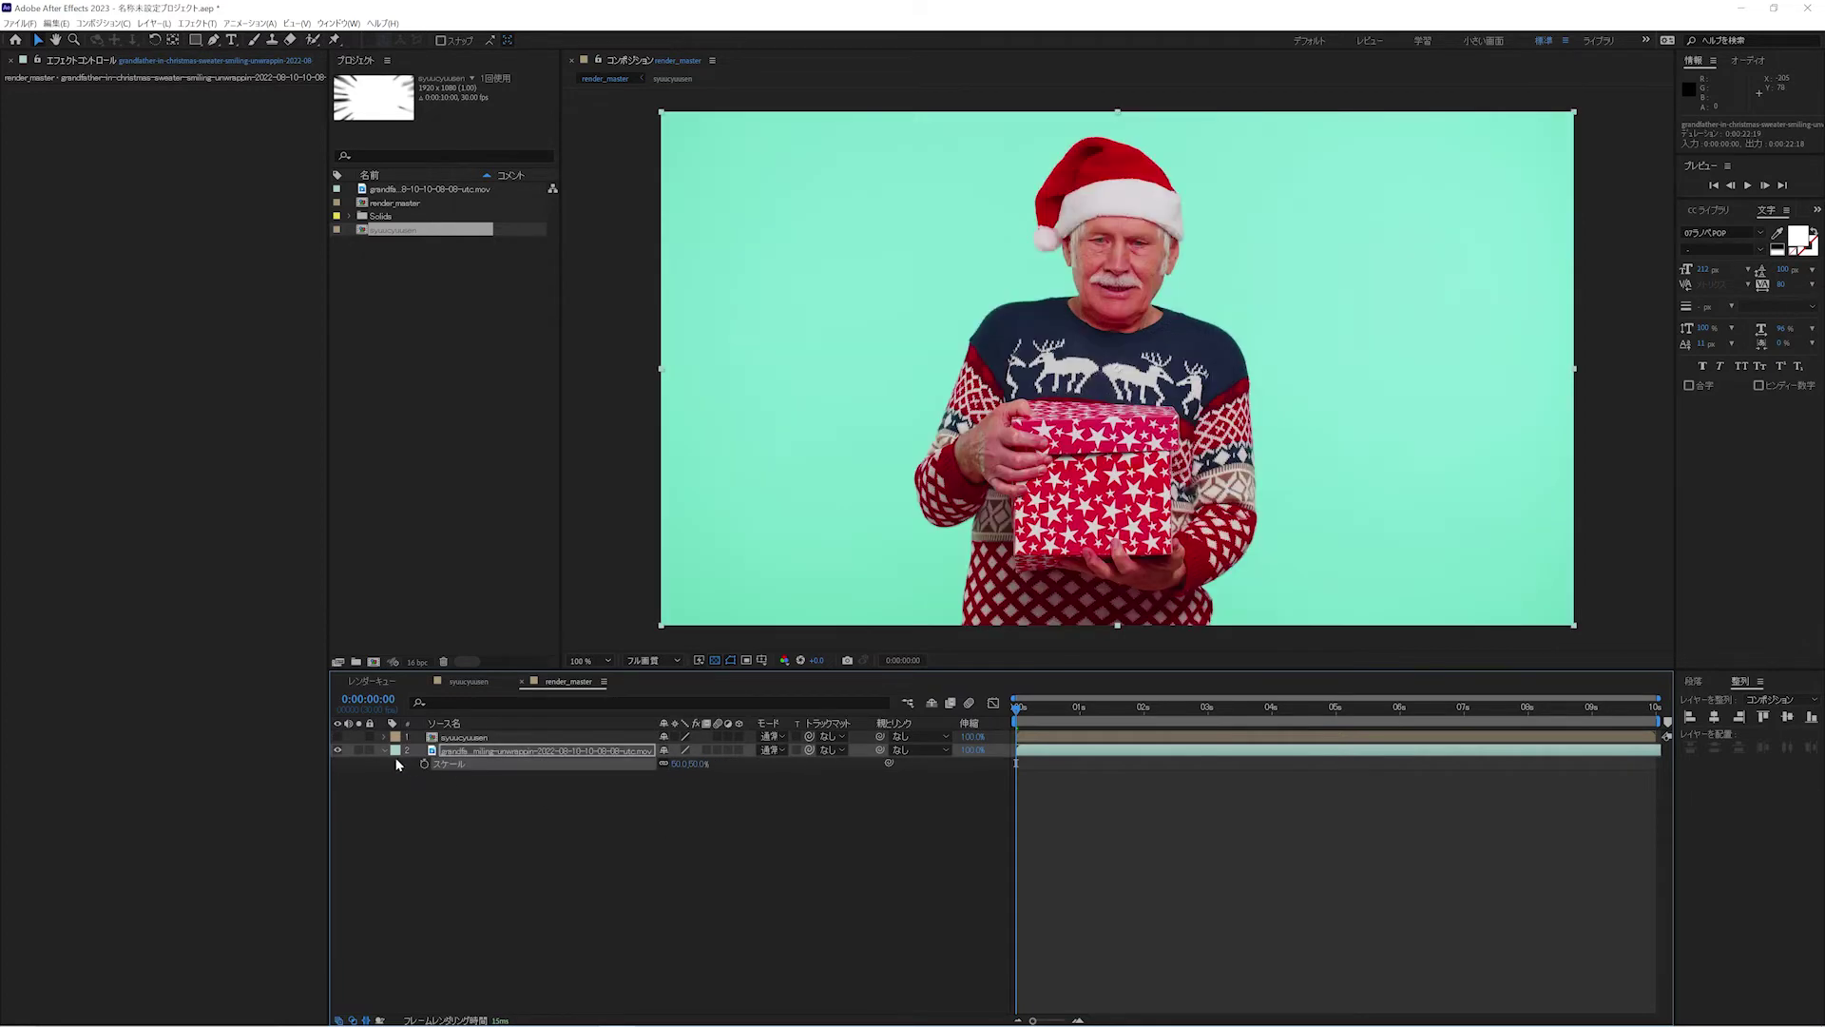
left_click(336, 738)
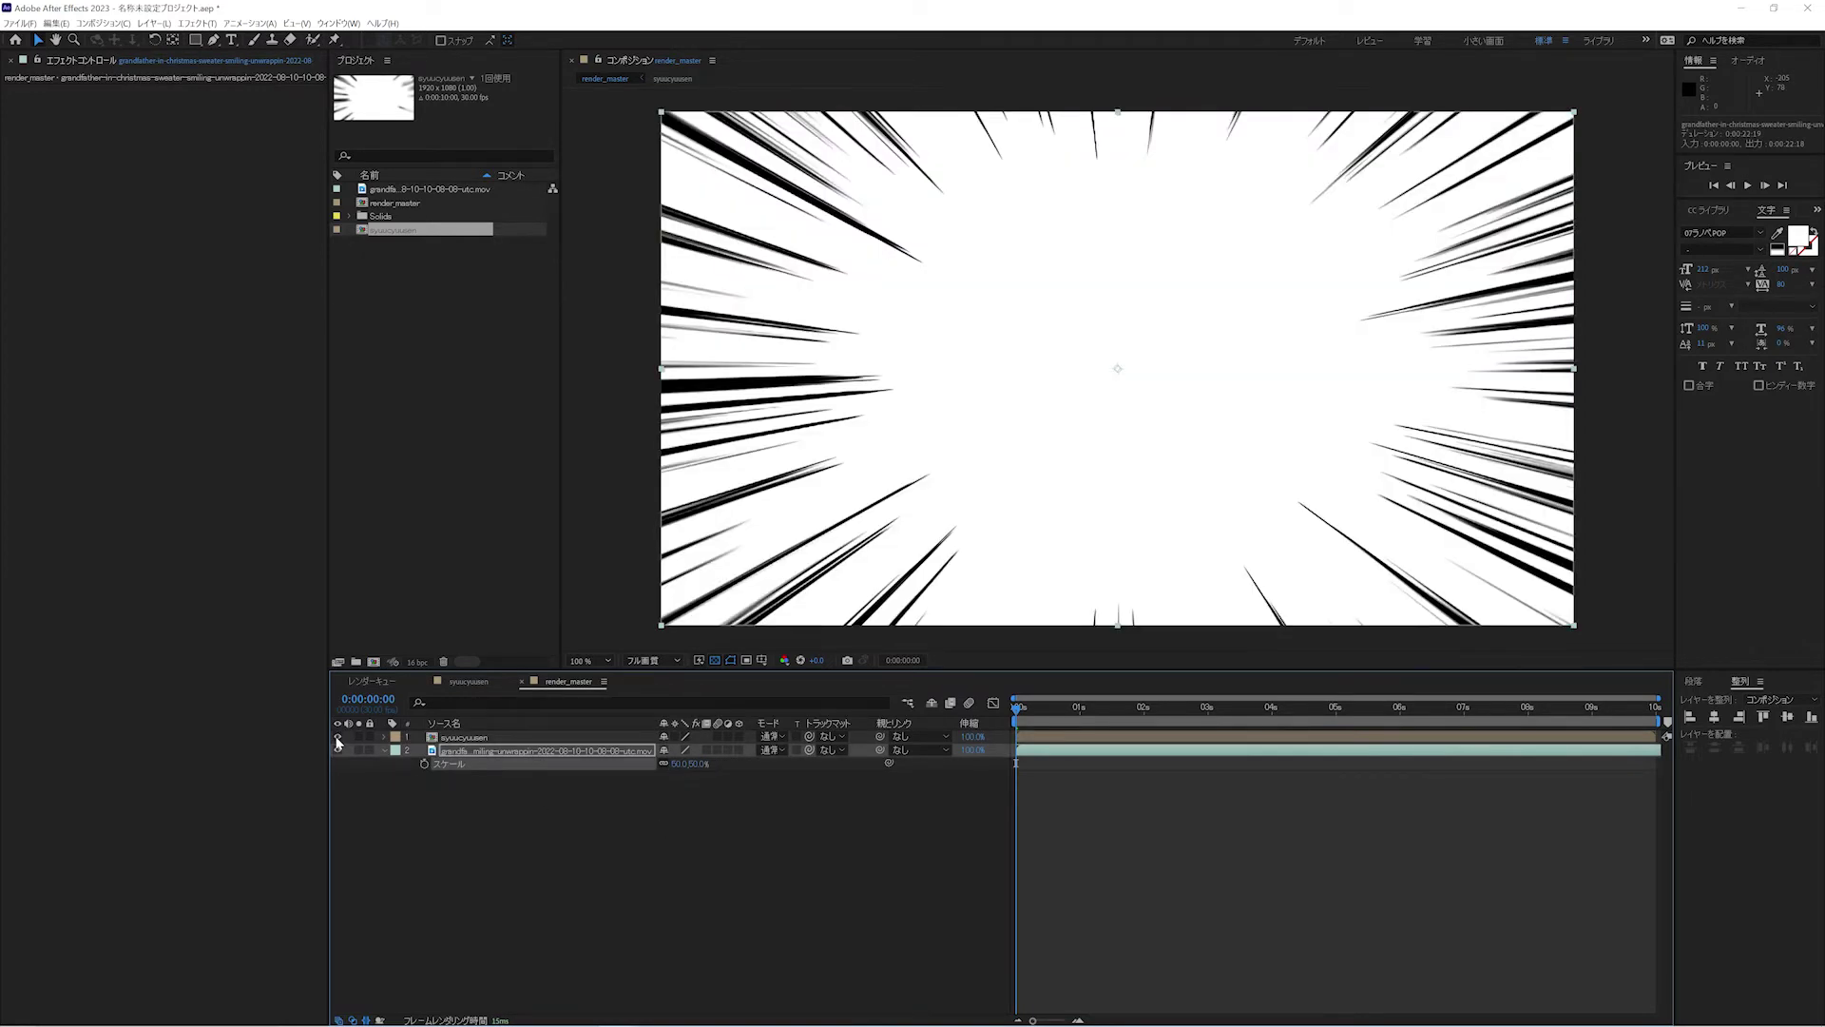
- Set the syuucyuusen layer's blend mode to Multiply (乗算) and turn its visibility off
left_click(765, 737)
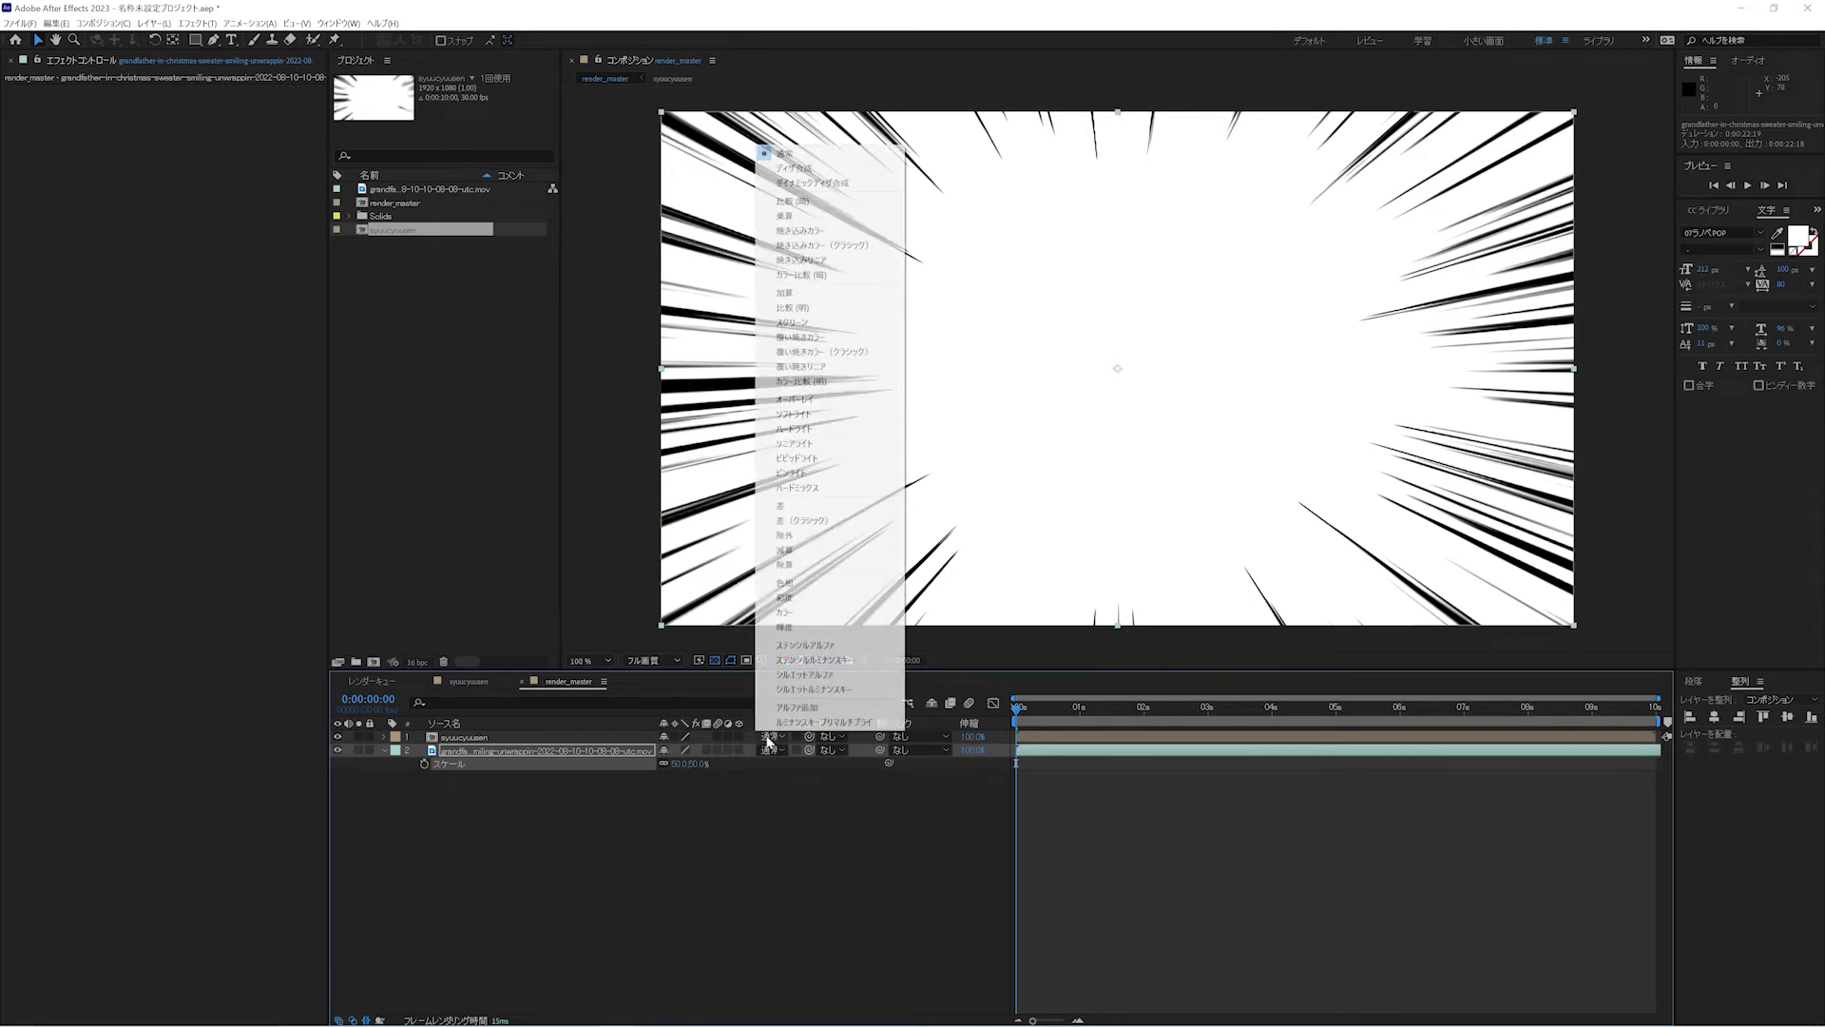
left_click(802, 217)
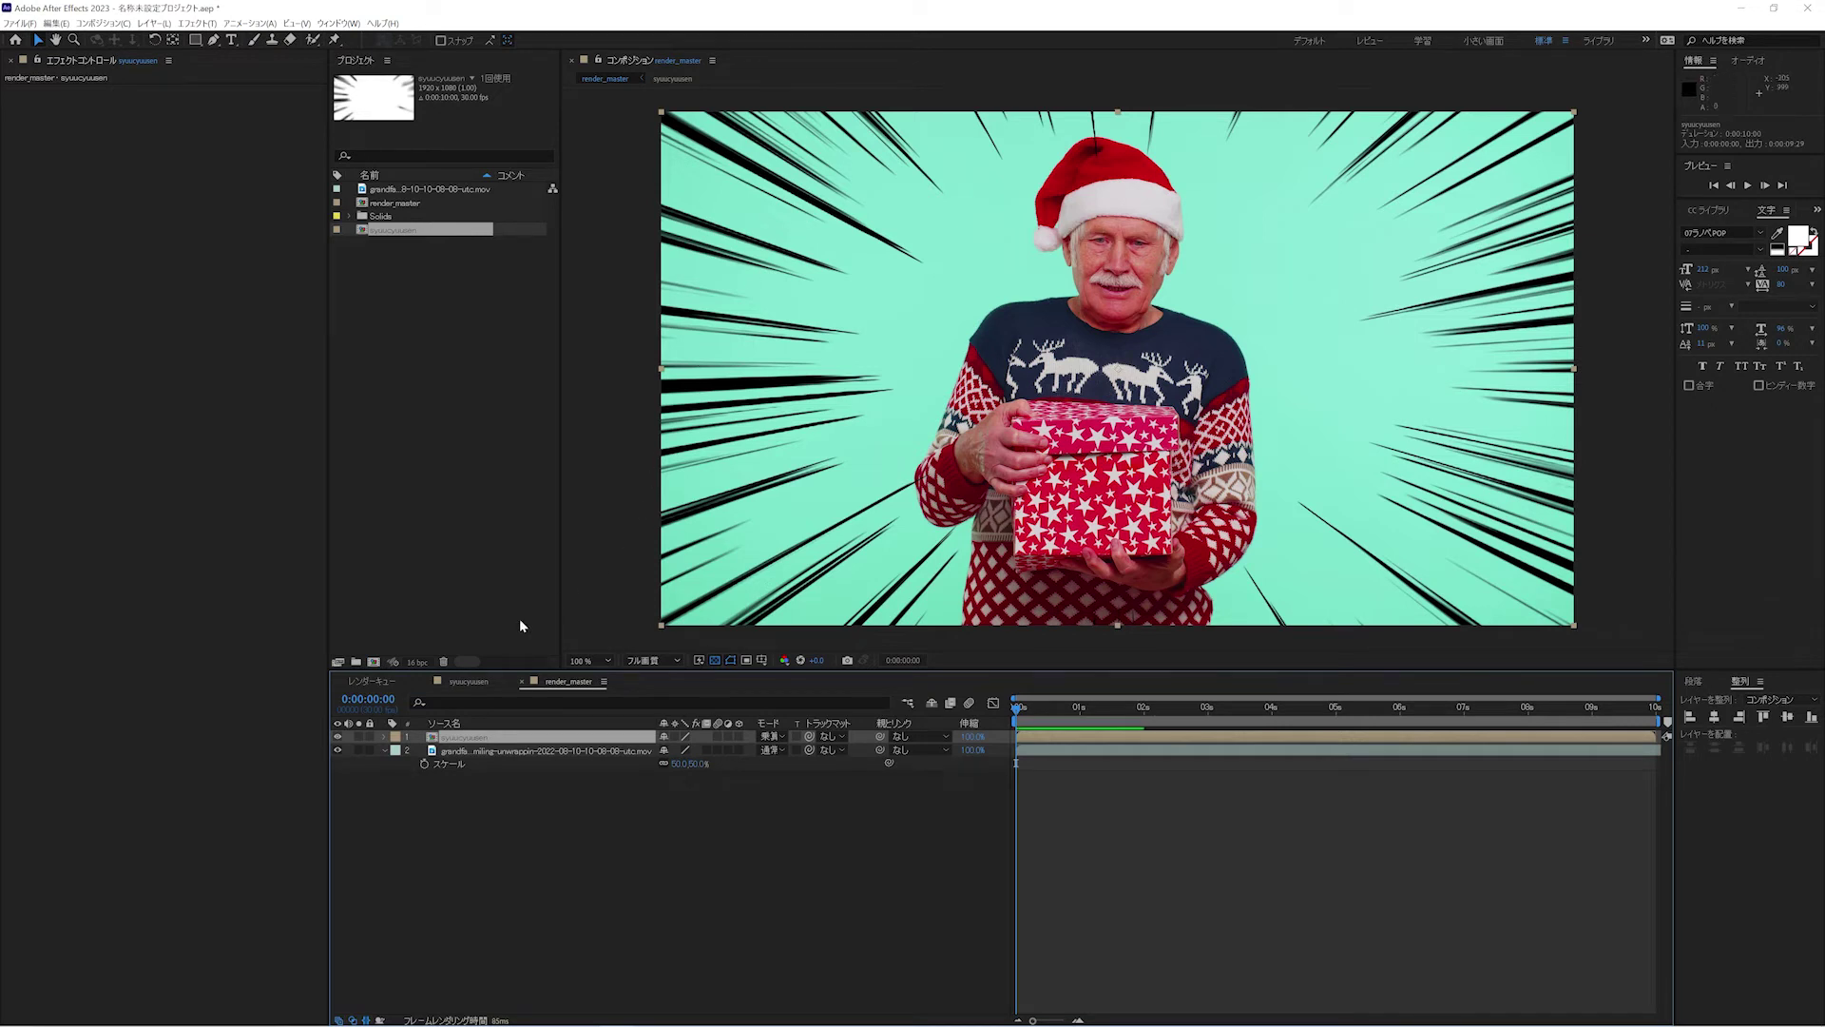
left_click(338, 736)
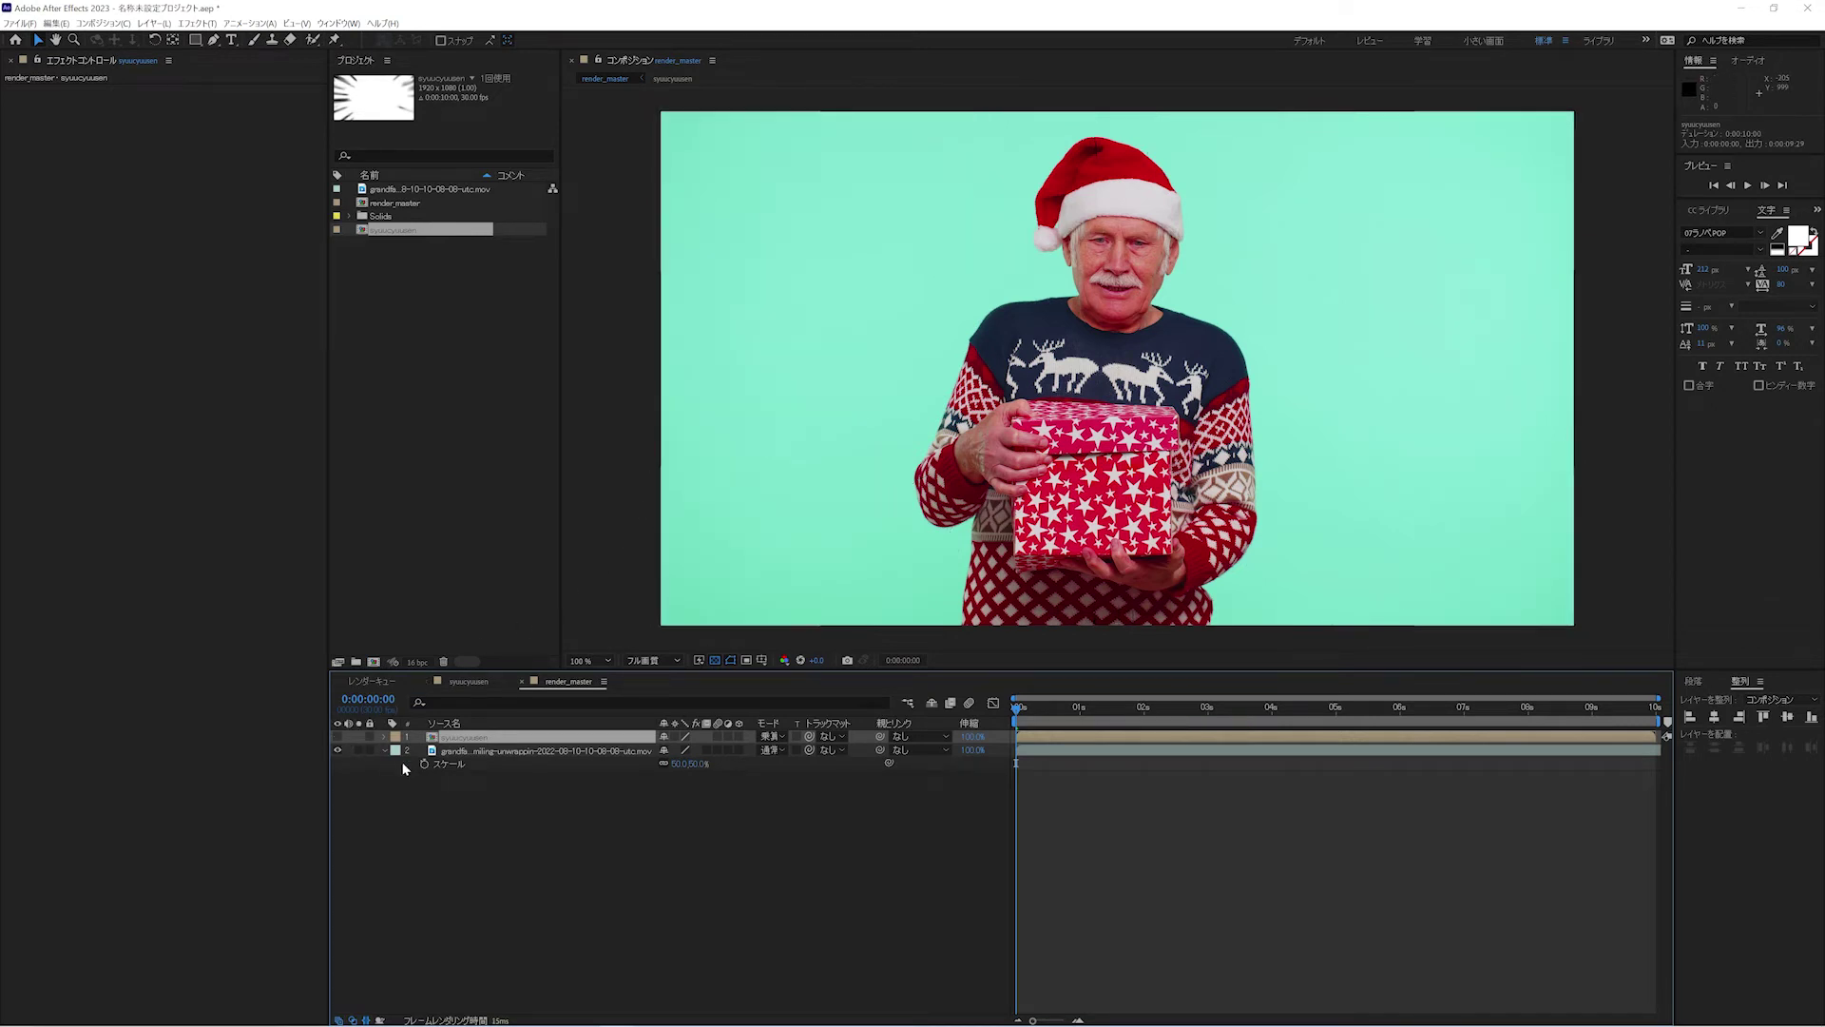
- Split the gift video at 2 seconds and zoom that section to 88%, lowered to Position Y 792
left_click(1147, 710)
left_click_drag(1146, 709, 1146, 710)
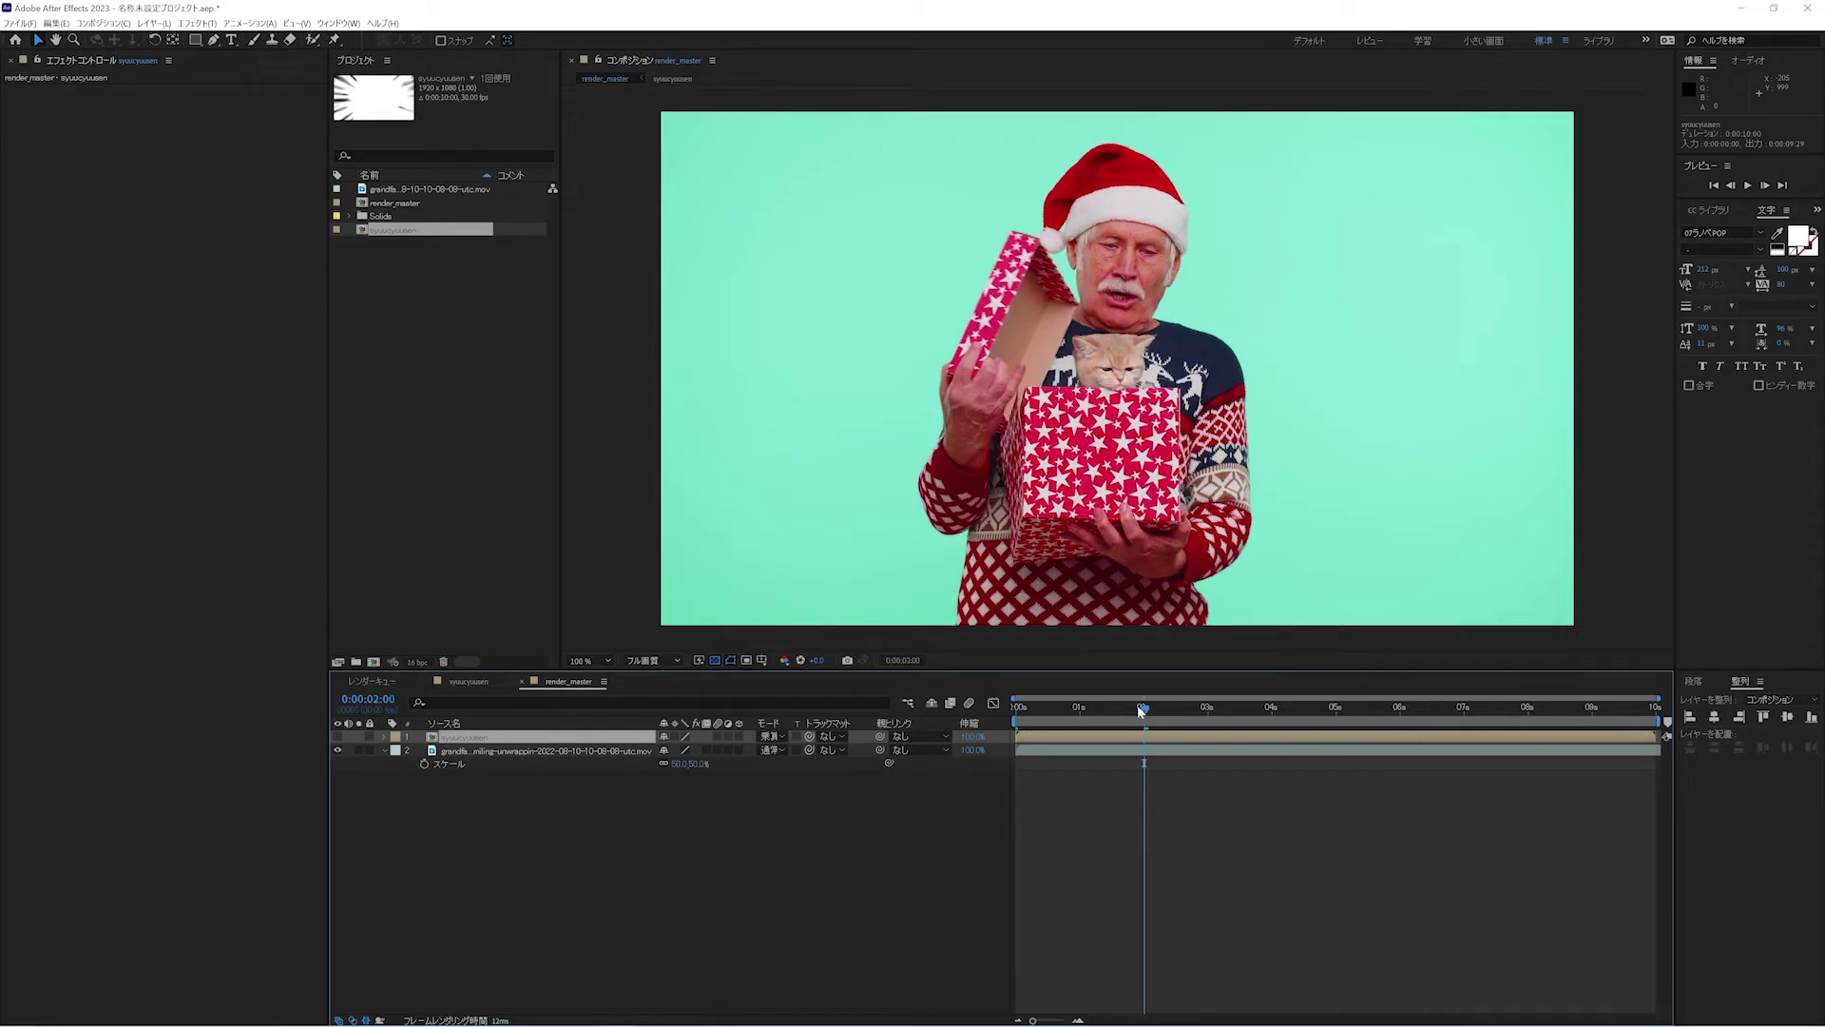
left_click(585, 751)
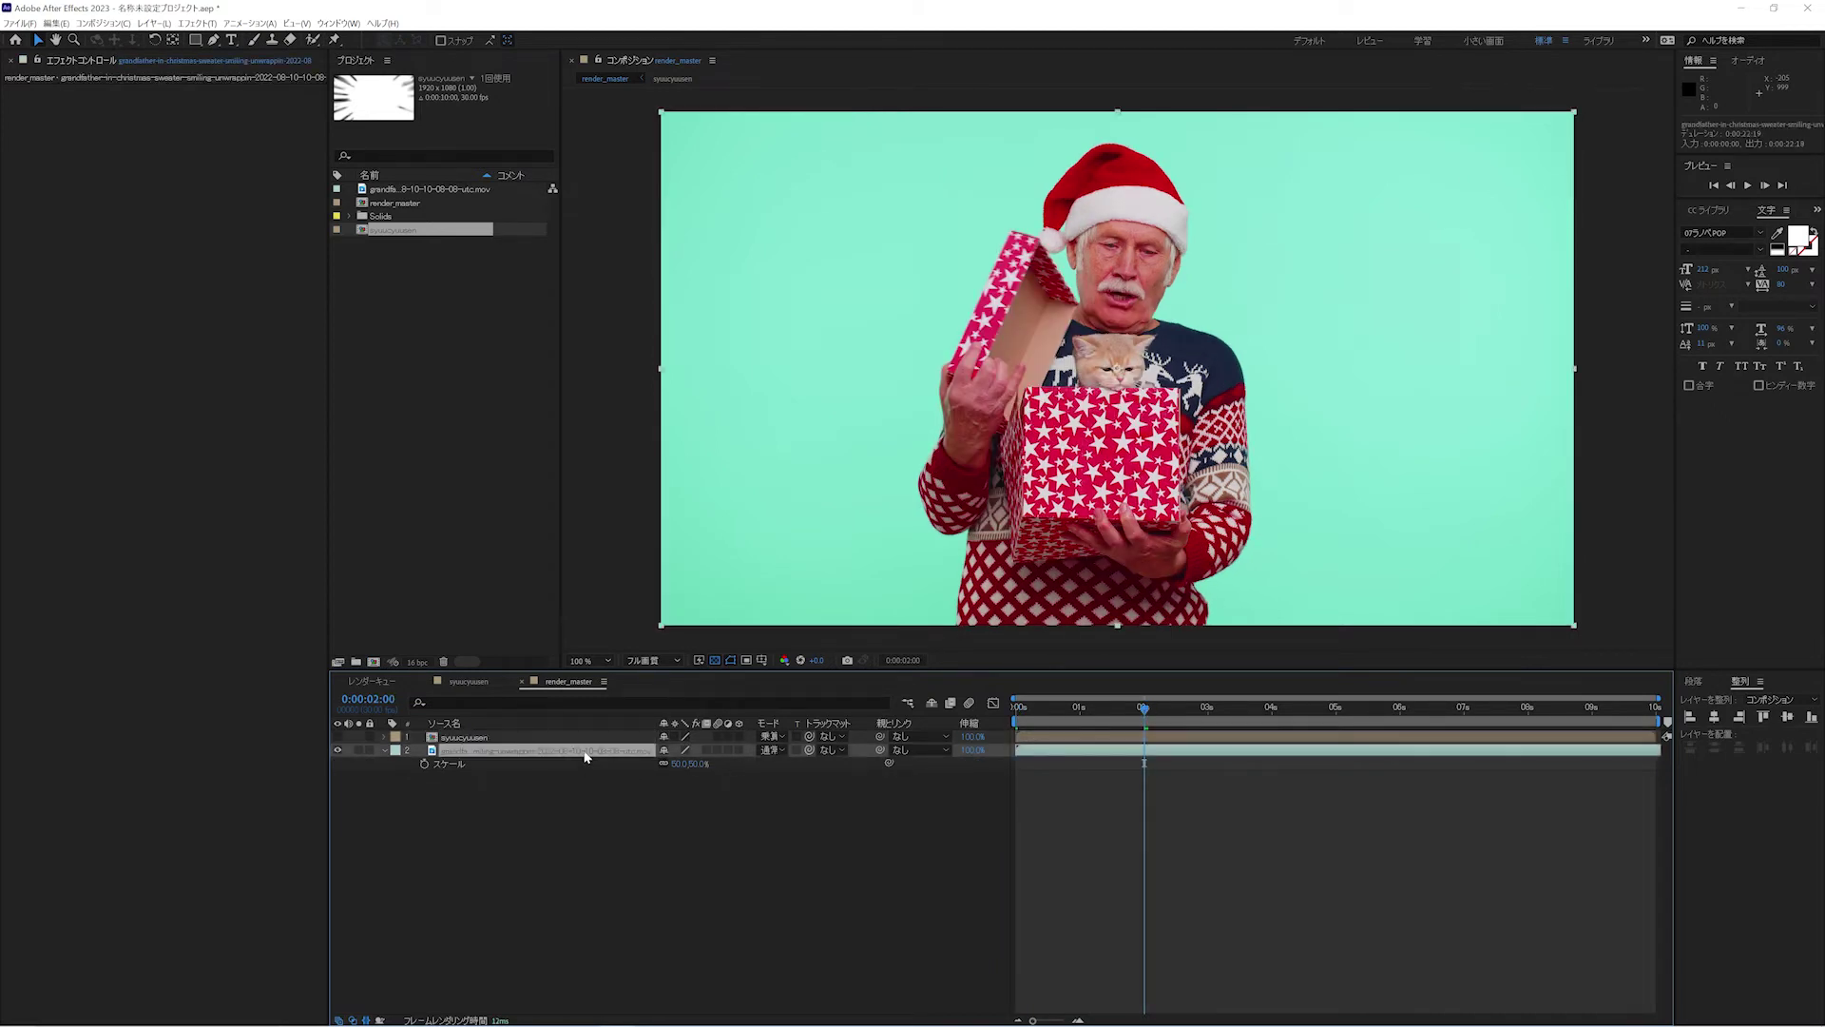
key("ctrl+shift+d")
key("s")
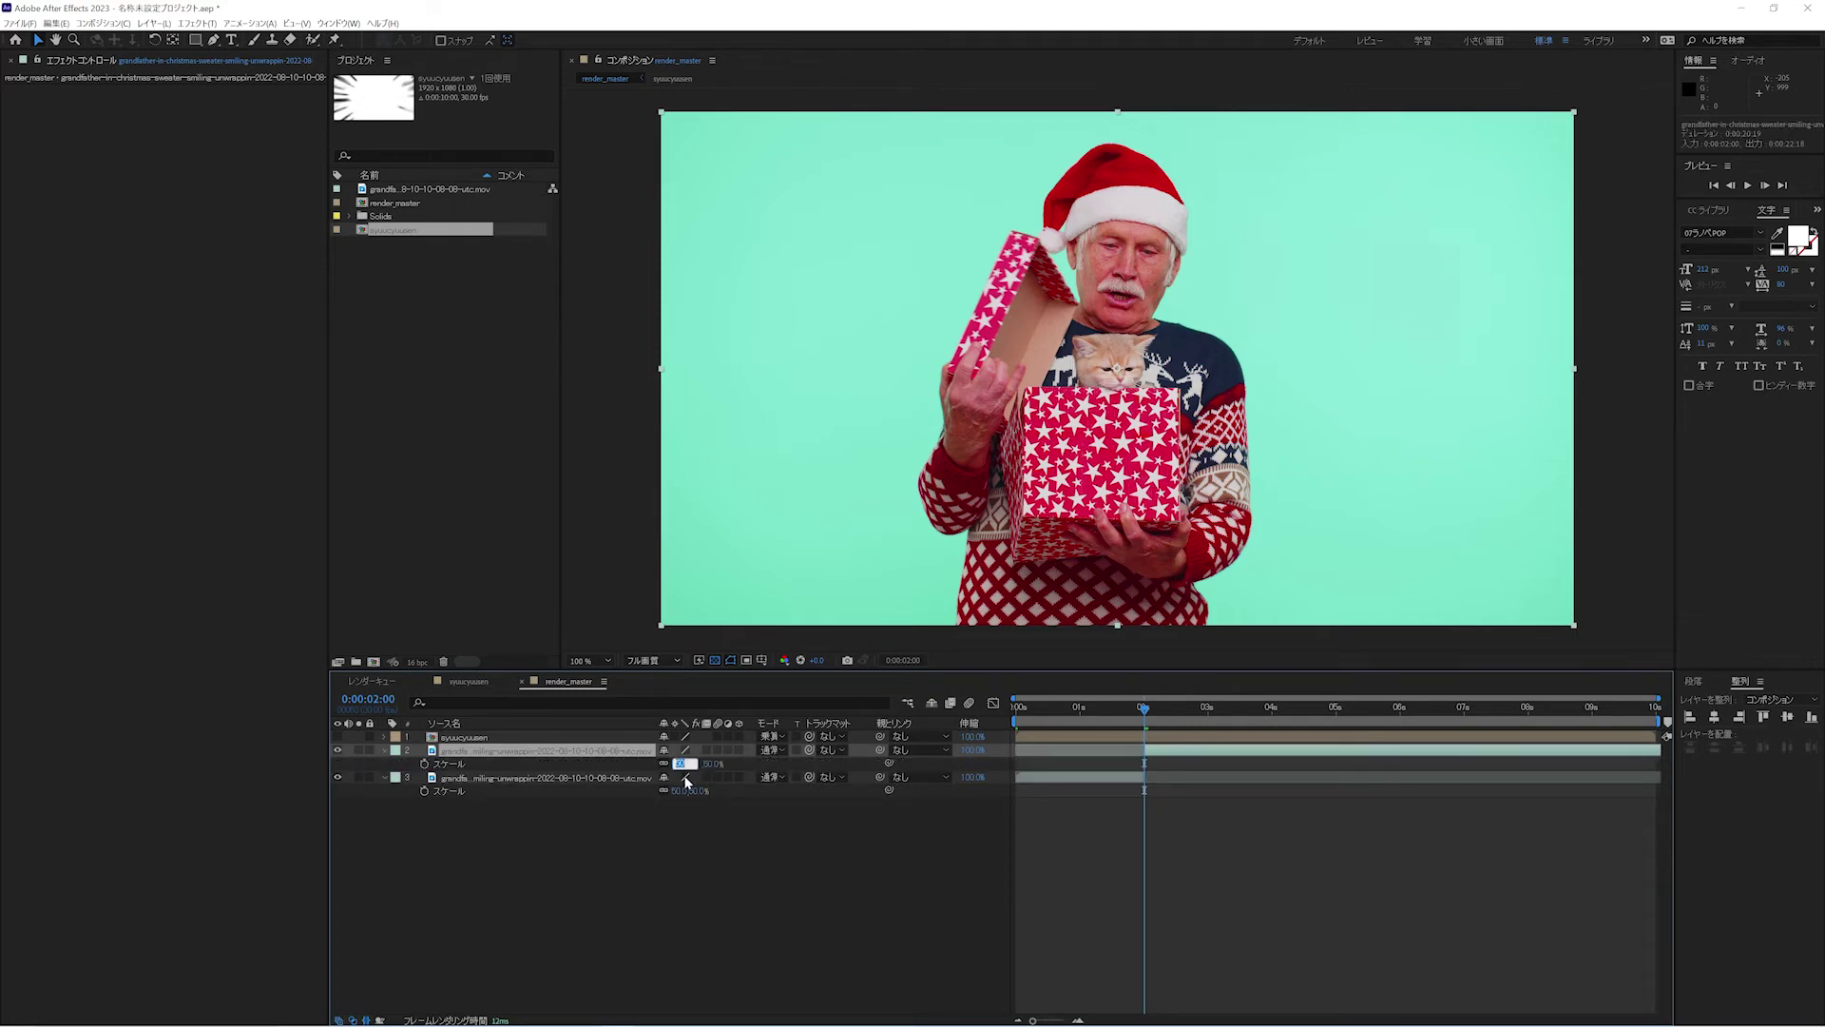
type("88")
key("Return")
left_click(605, 757)
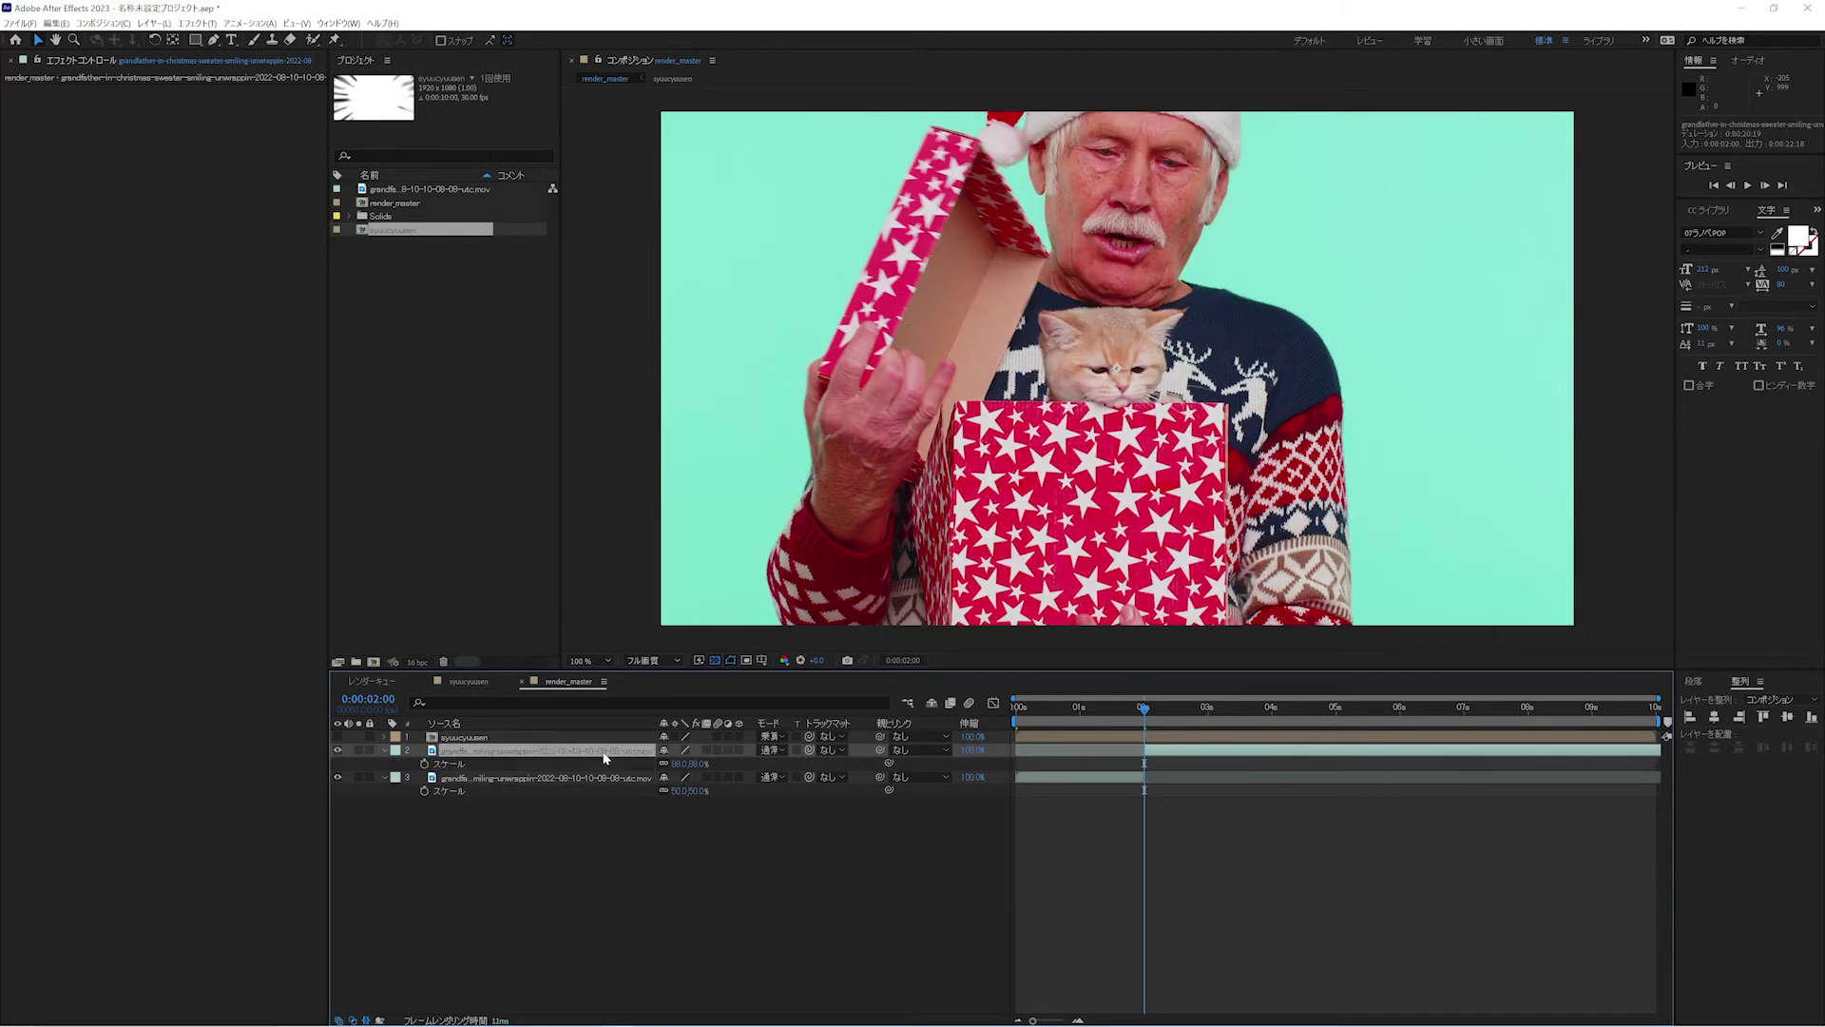
left_click_drag(666, 766, 835, 802)
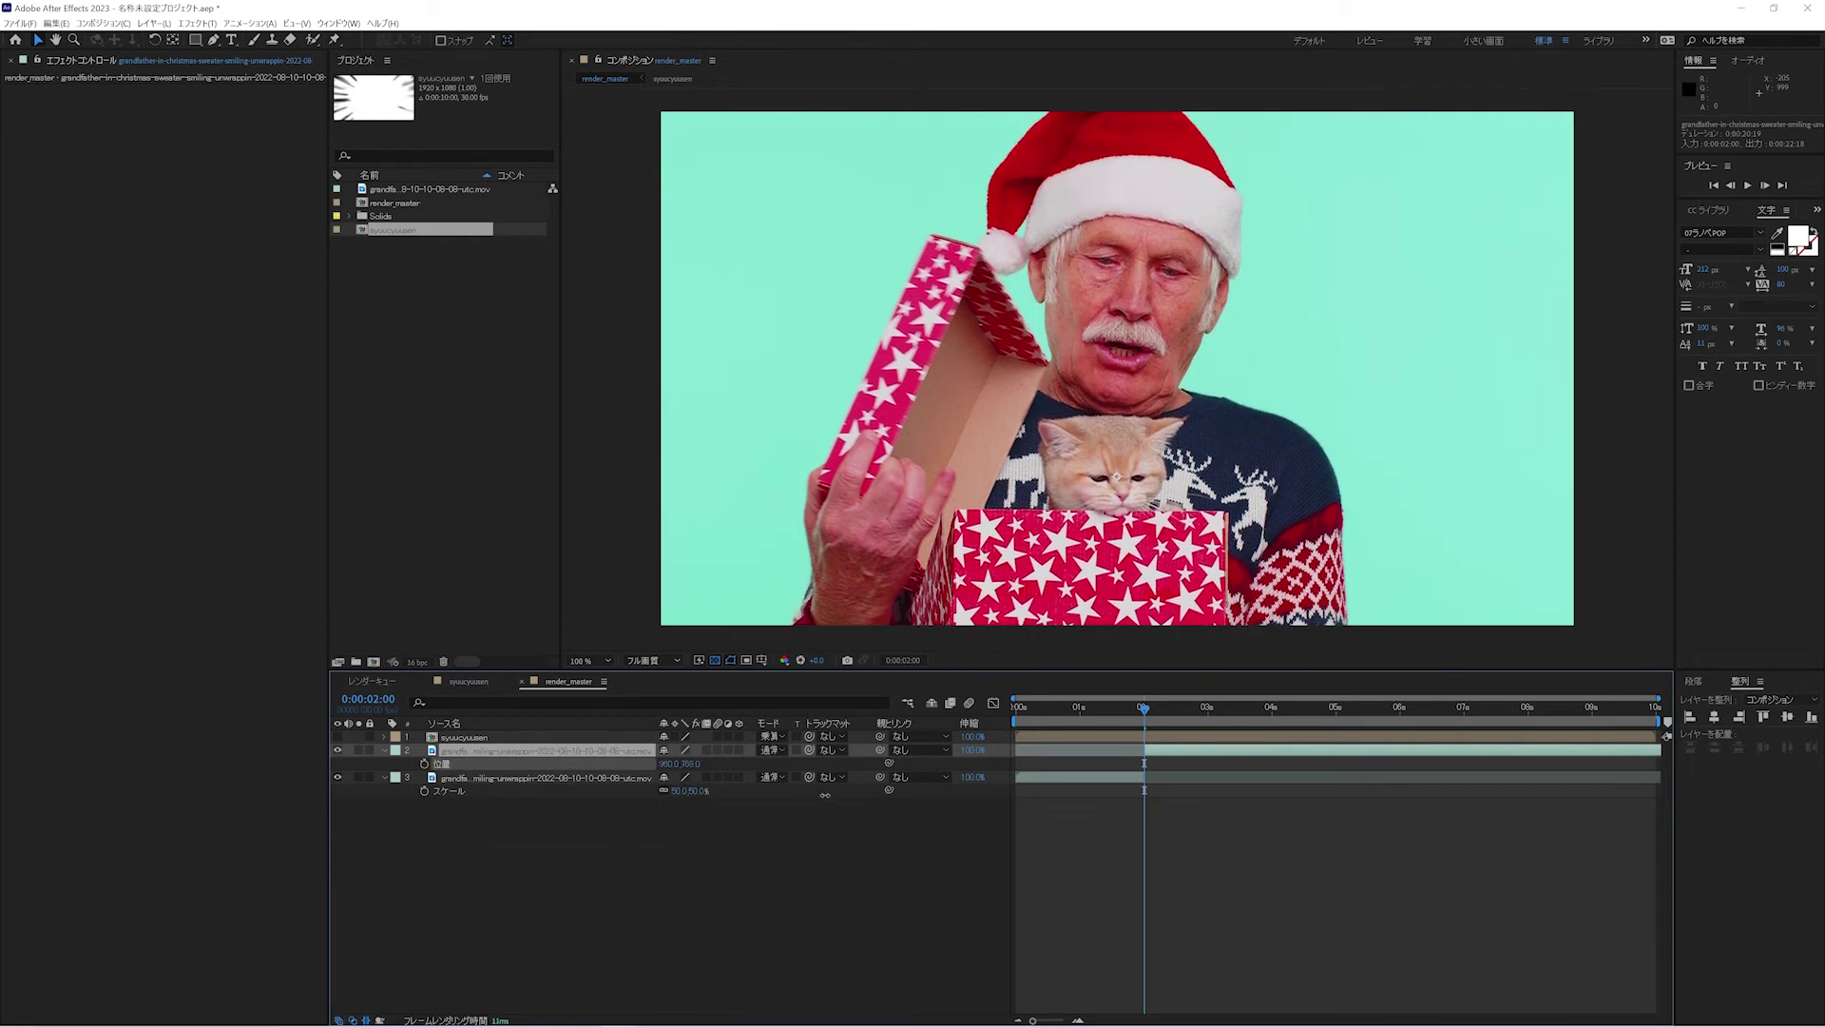
left_click(743, 786)
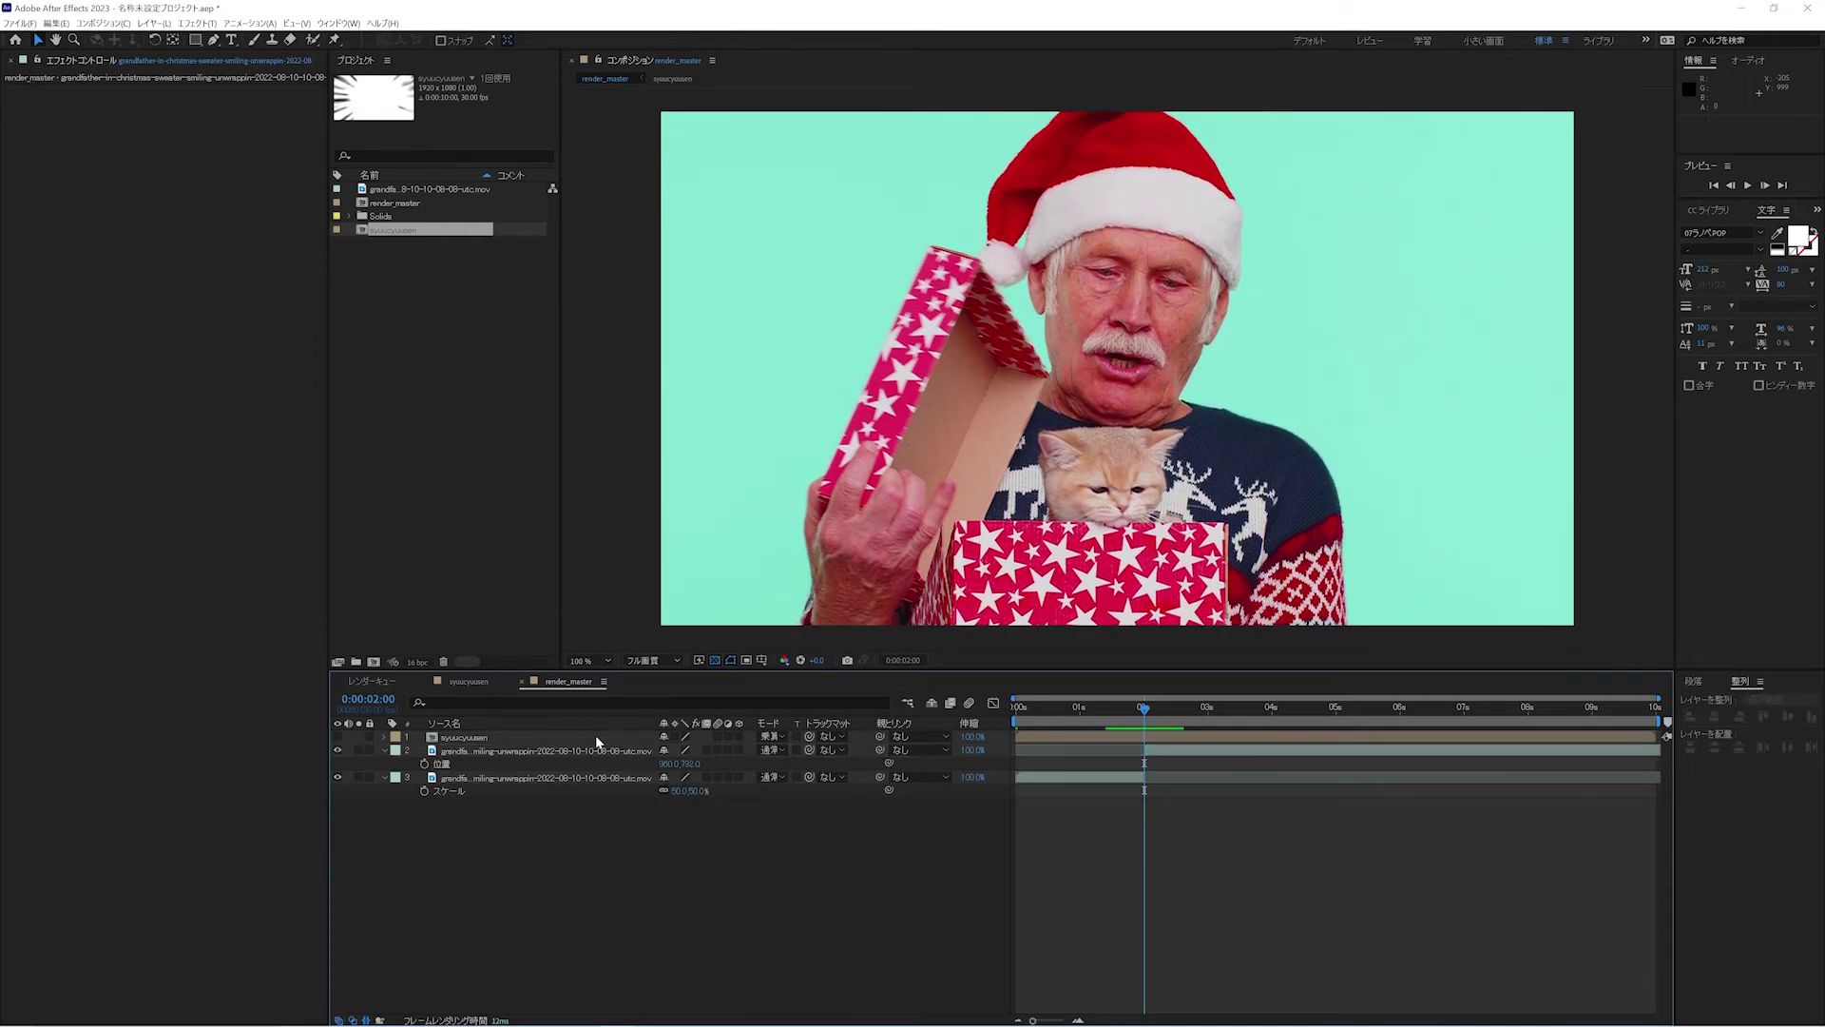
- Show the speed lines again, split the video at 7 seconds, and return that section to 50% scale
left_click(484, 740)
left_click(337, 738)
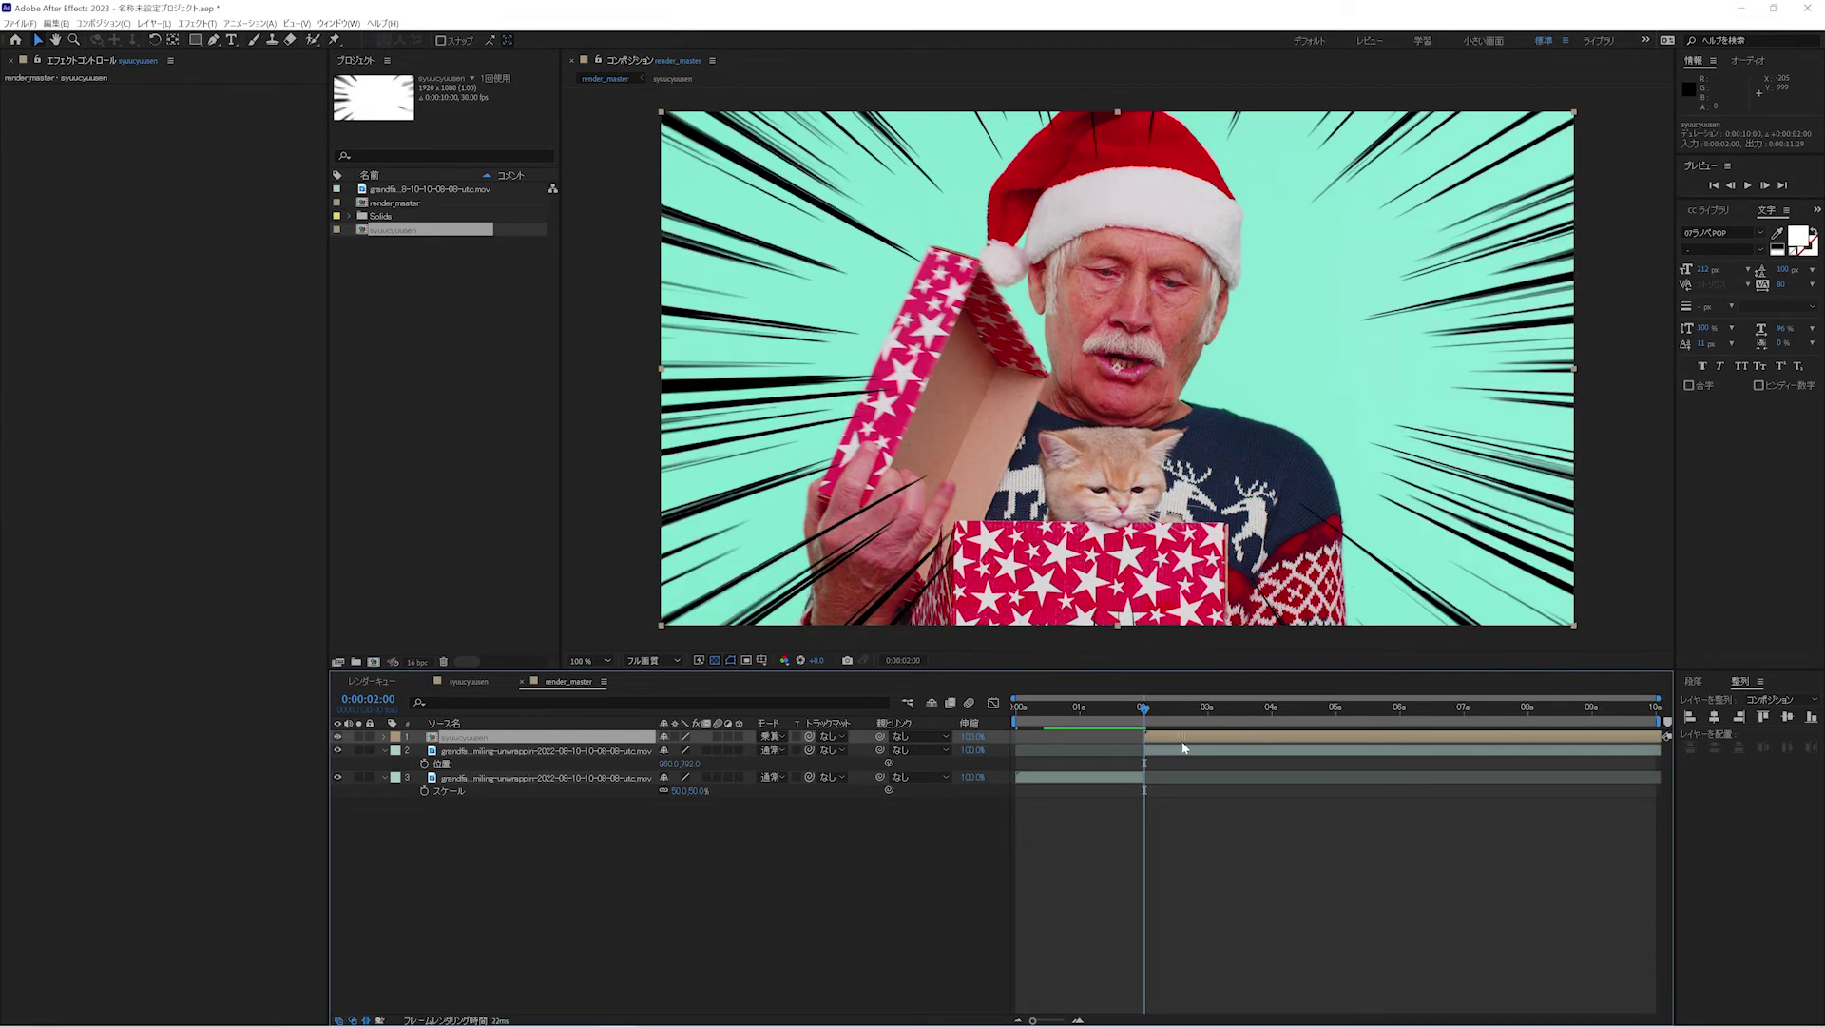
left_click(1585, 756)
left_click(1464, 713)
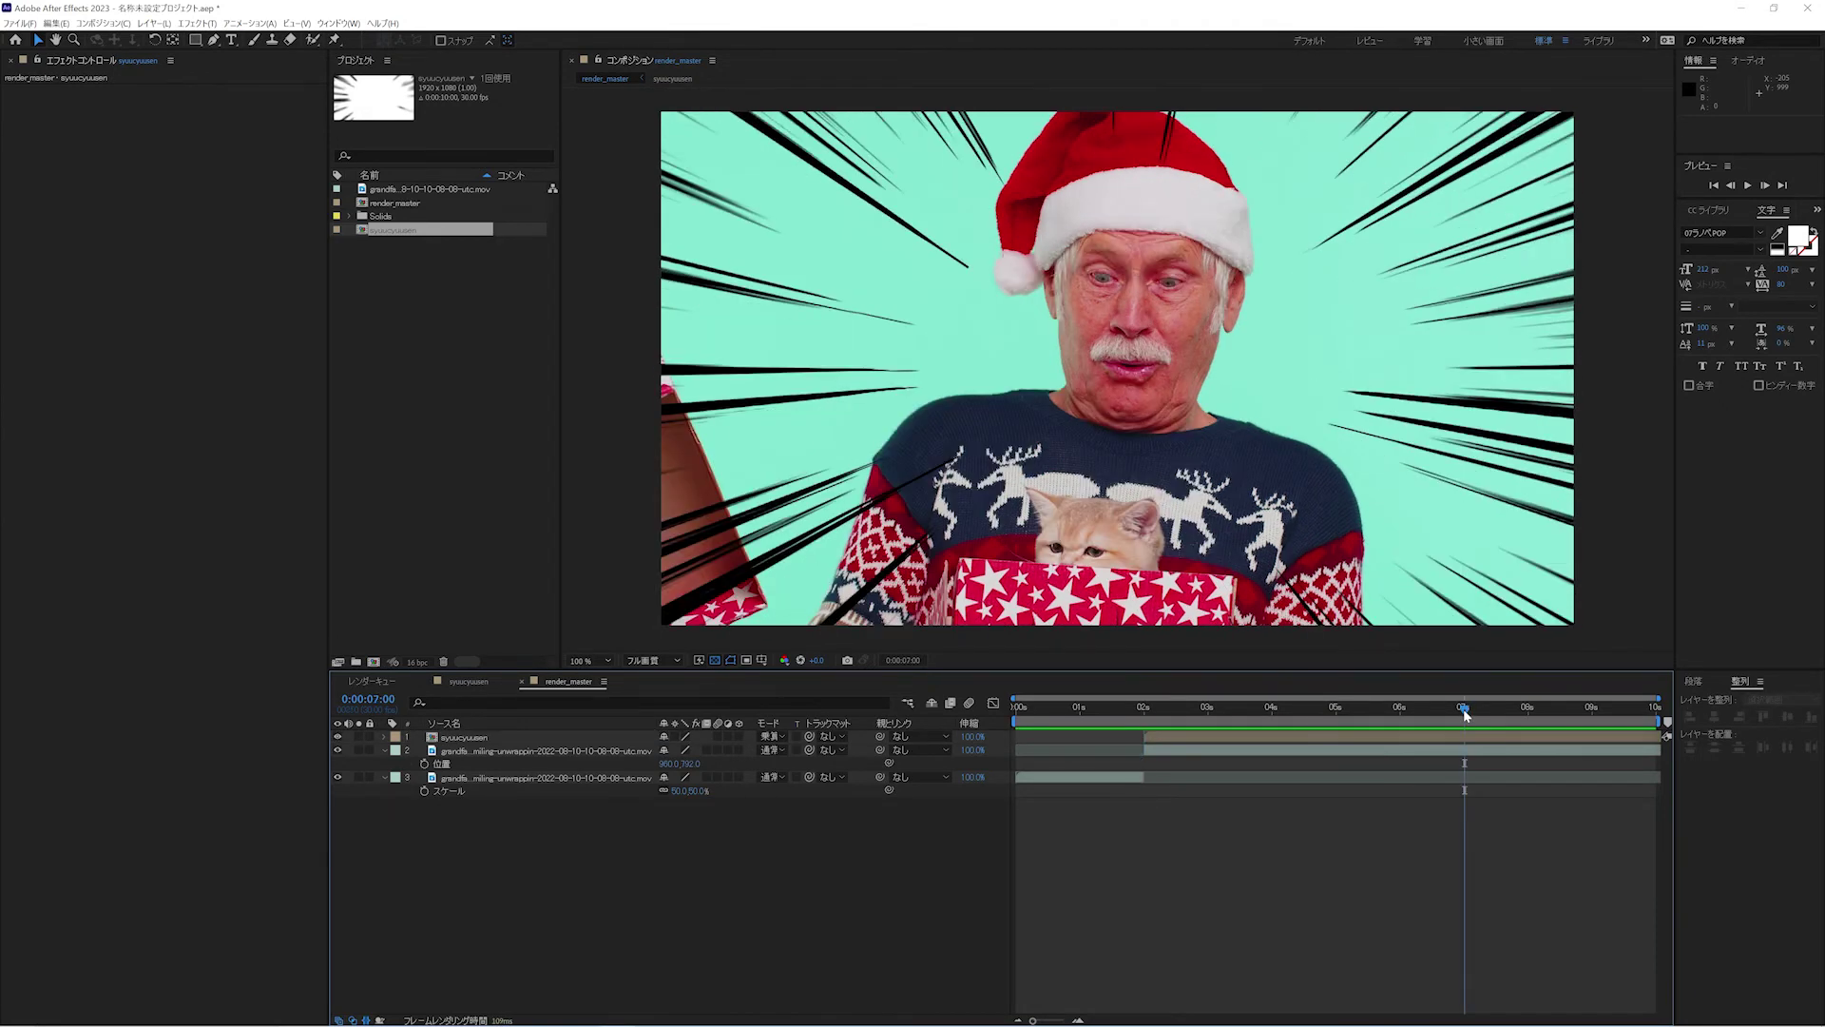
left_click(555, 752)
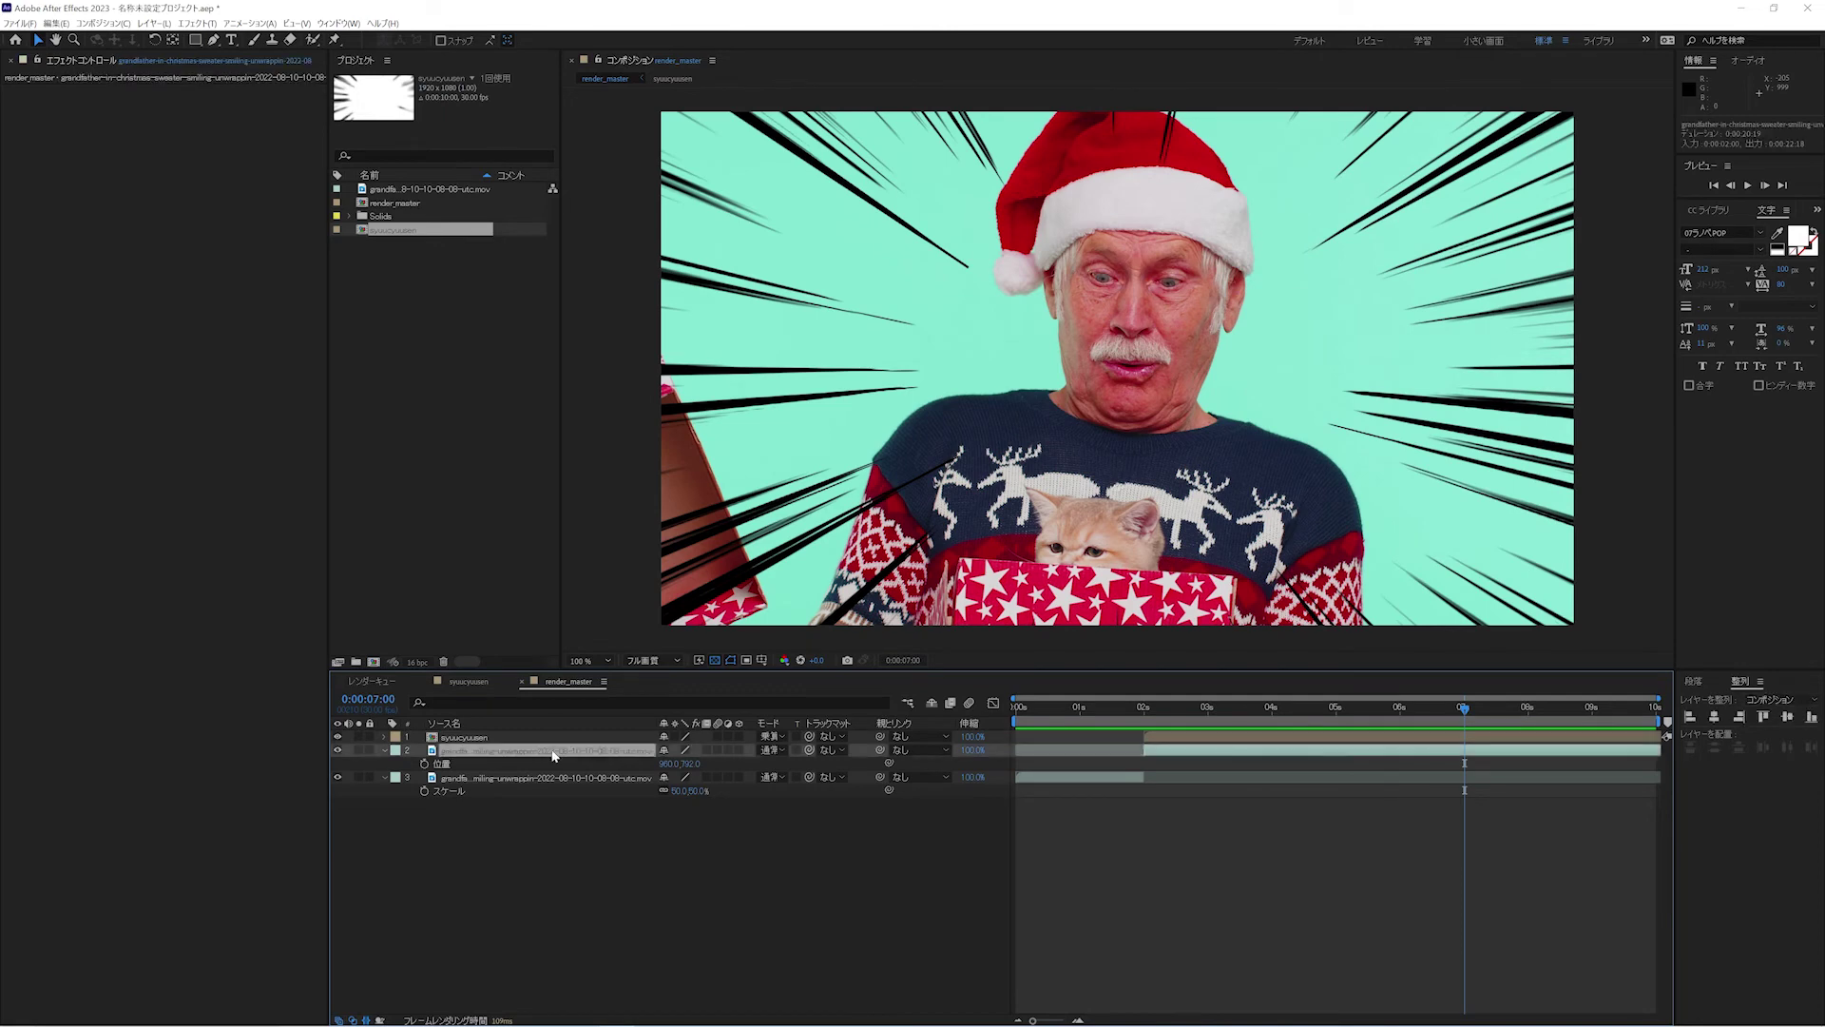
key("ctrl+shift+d")
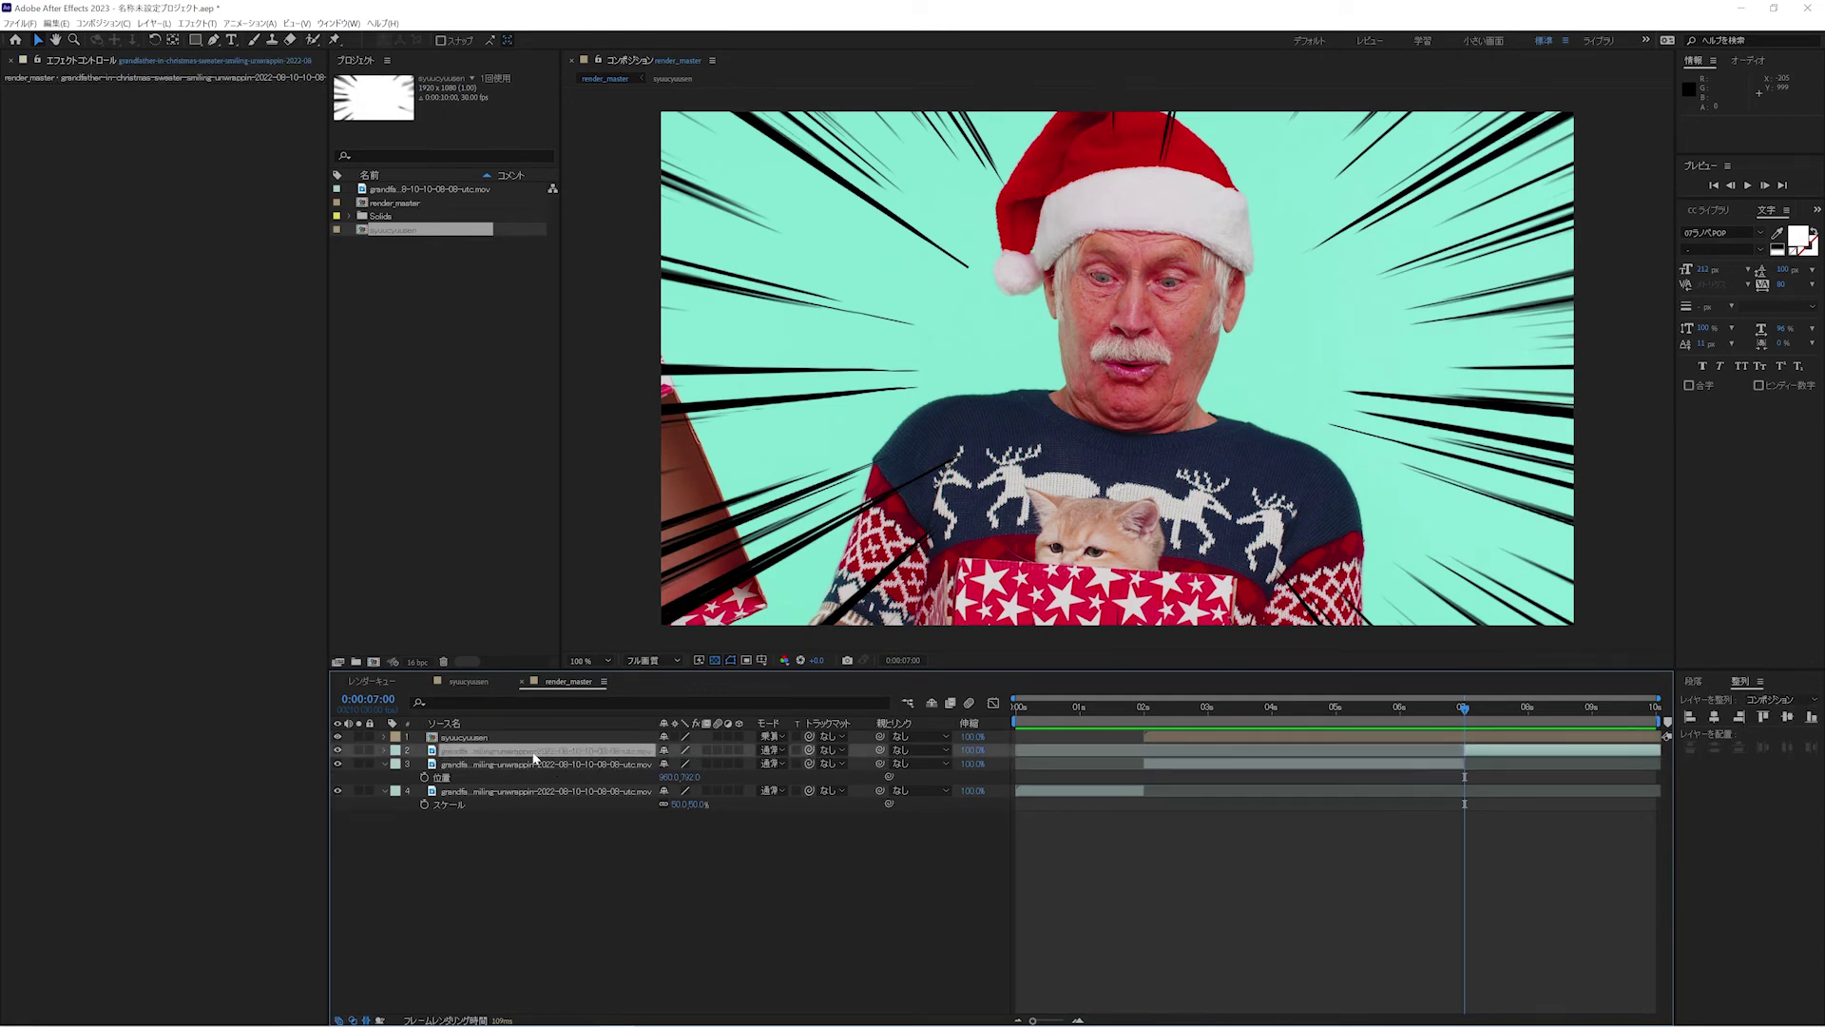
key("p")
key("s")
left_click_drag(671, 763, 677, 769)
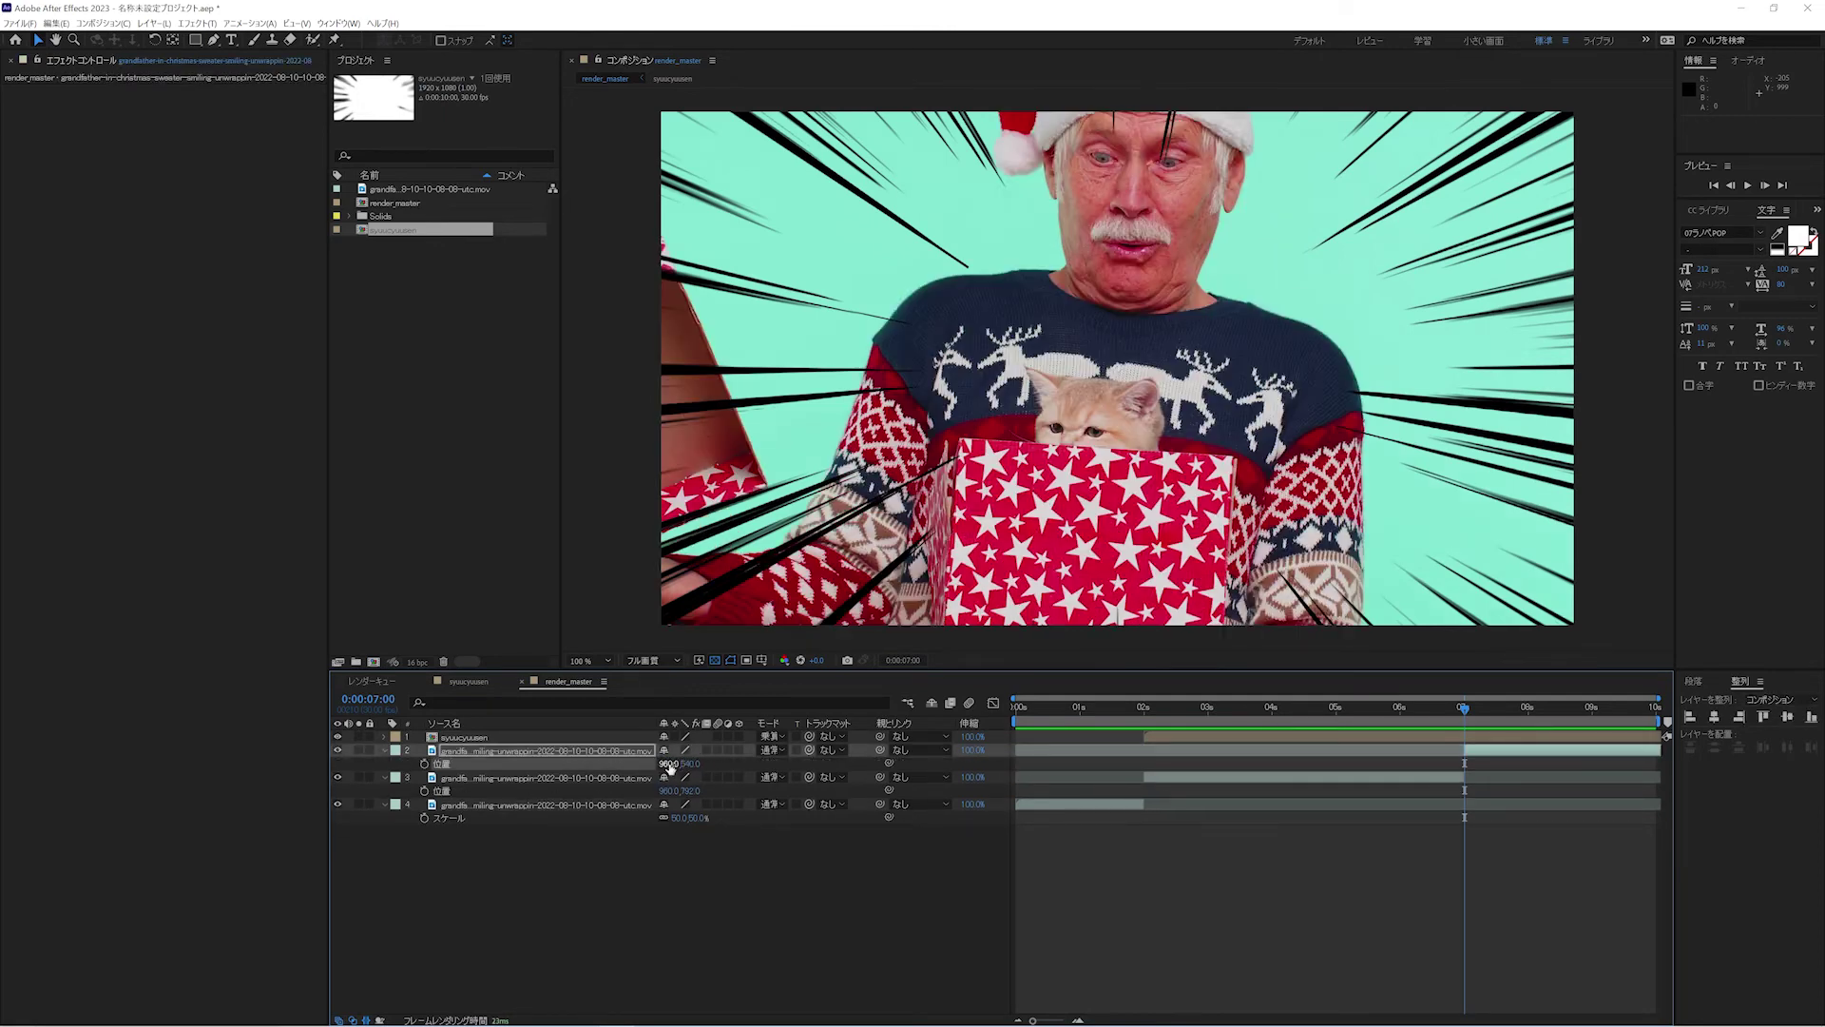
type("50")
key("Return")
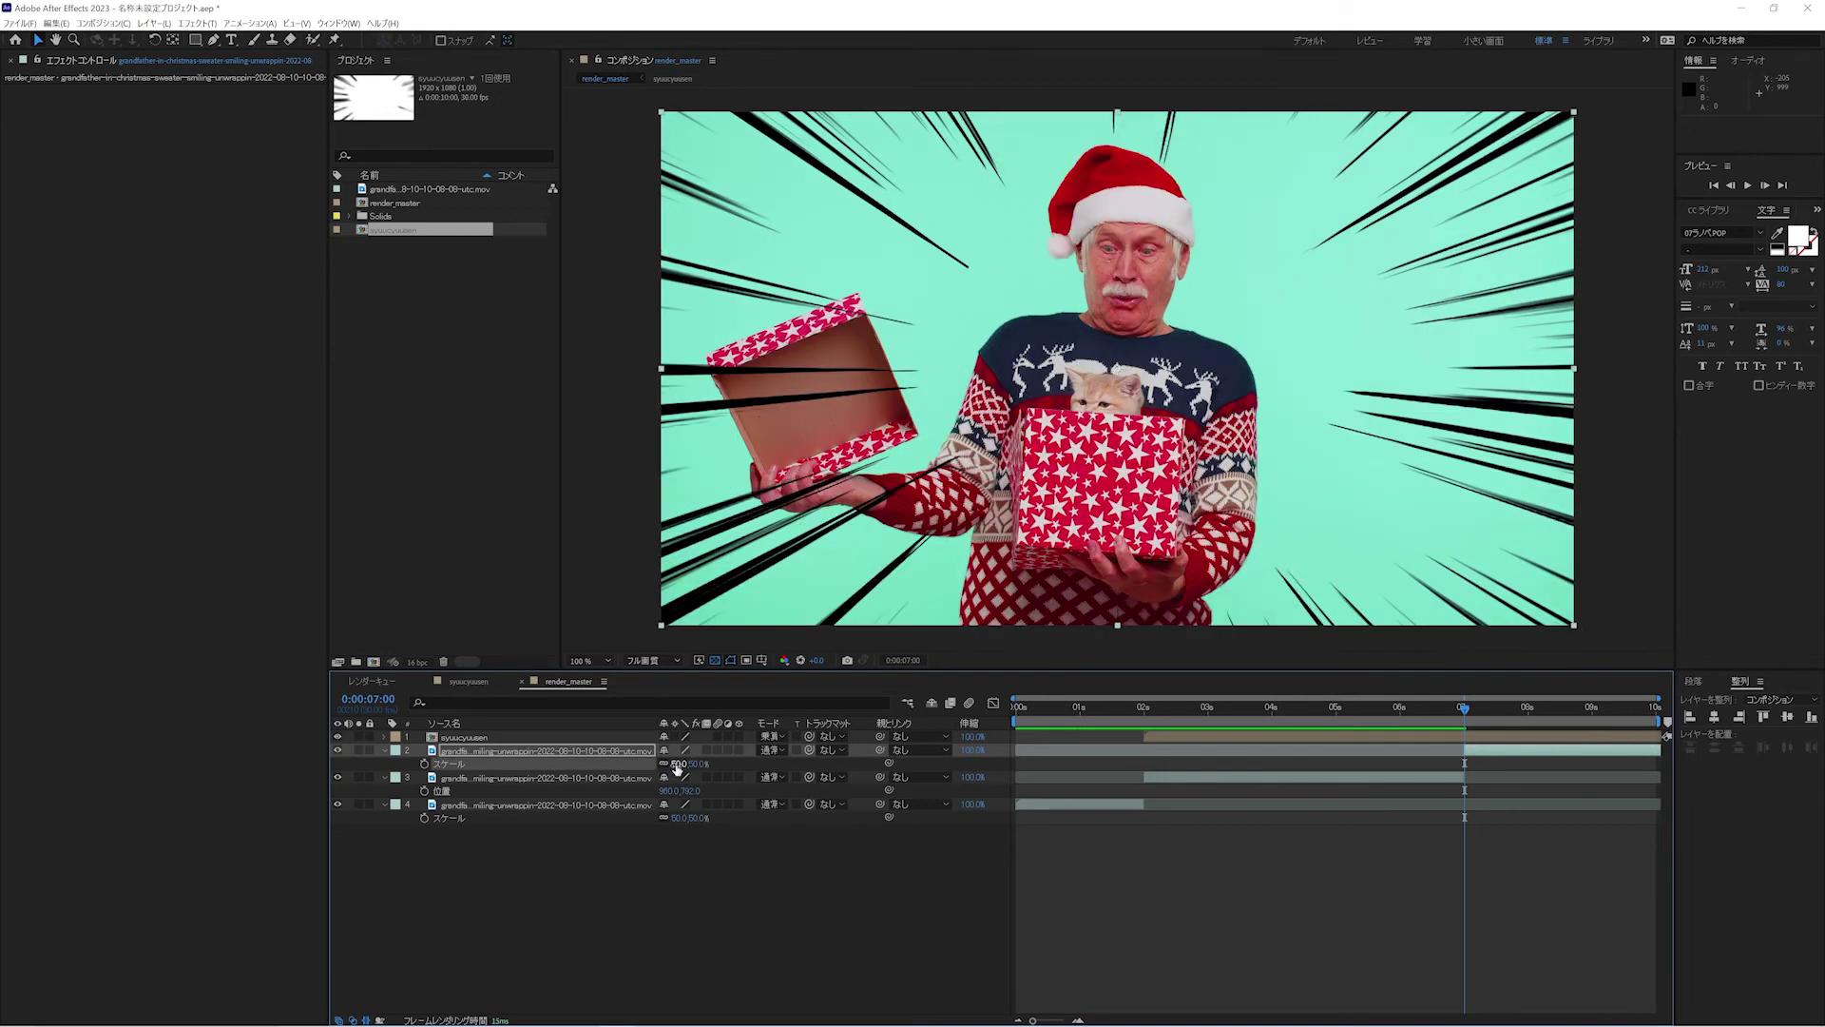
key("Page_Up")
left_click(587, 740)
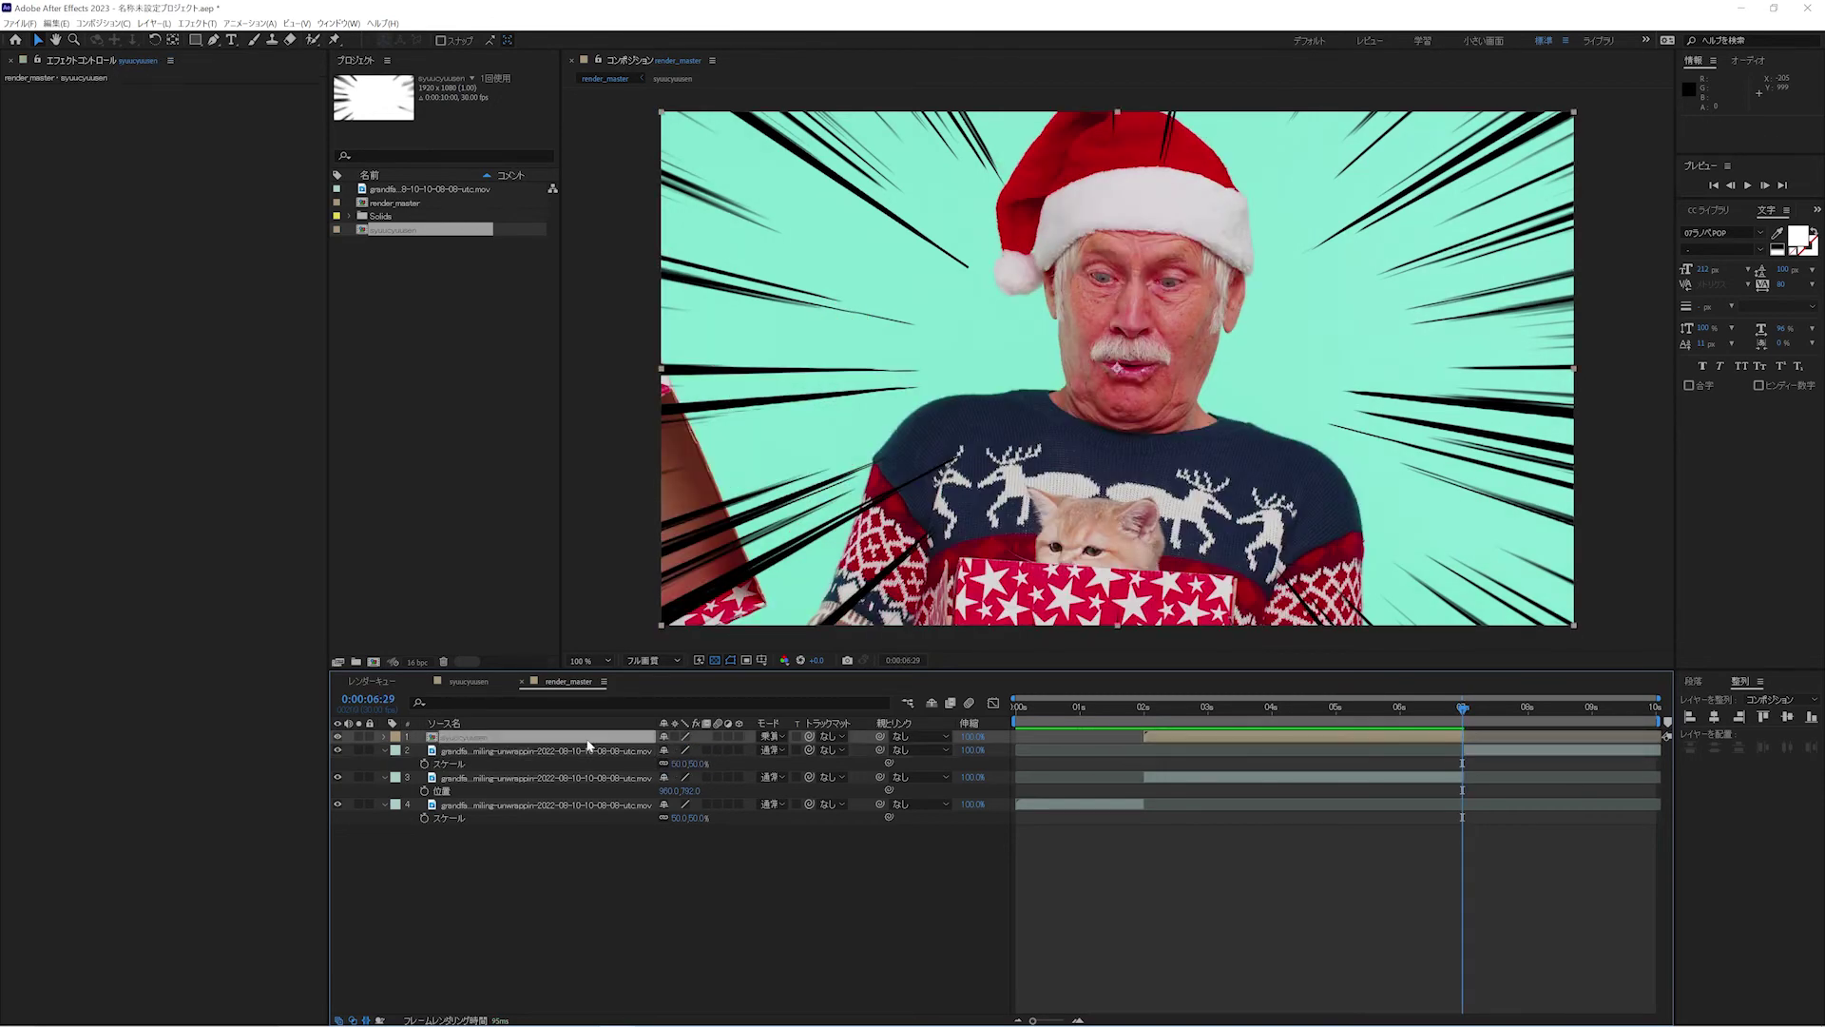
- Preview render_master to check the multiplied speed lines over the zoomed cuts
key("space")
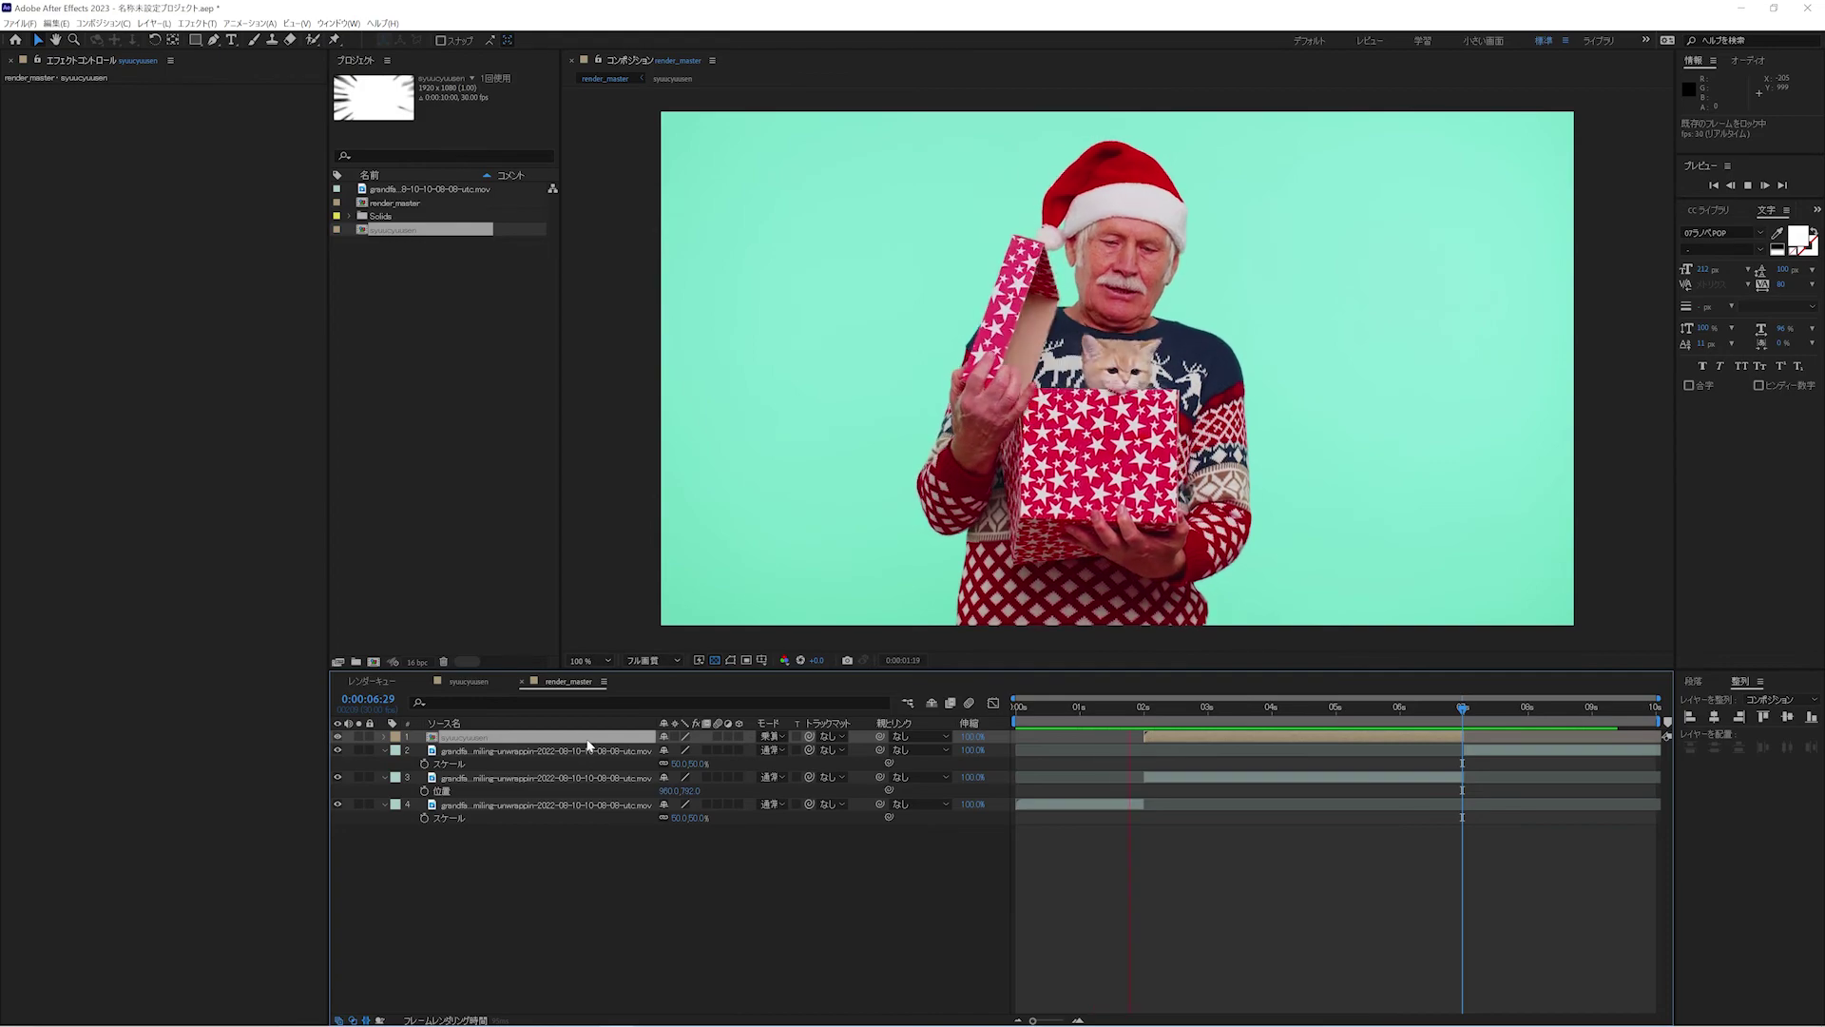